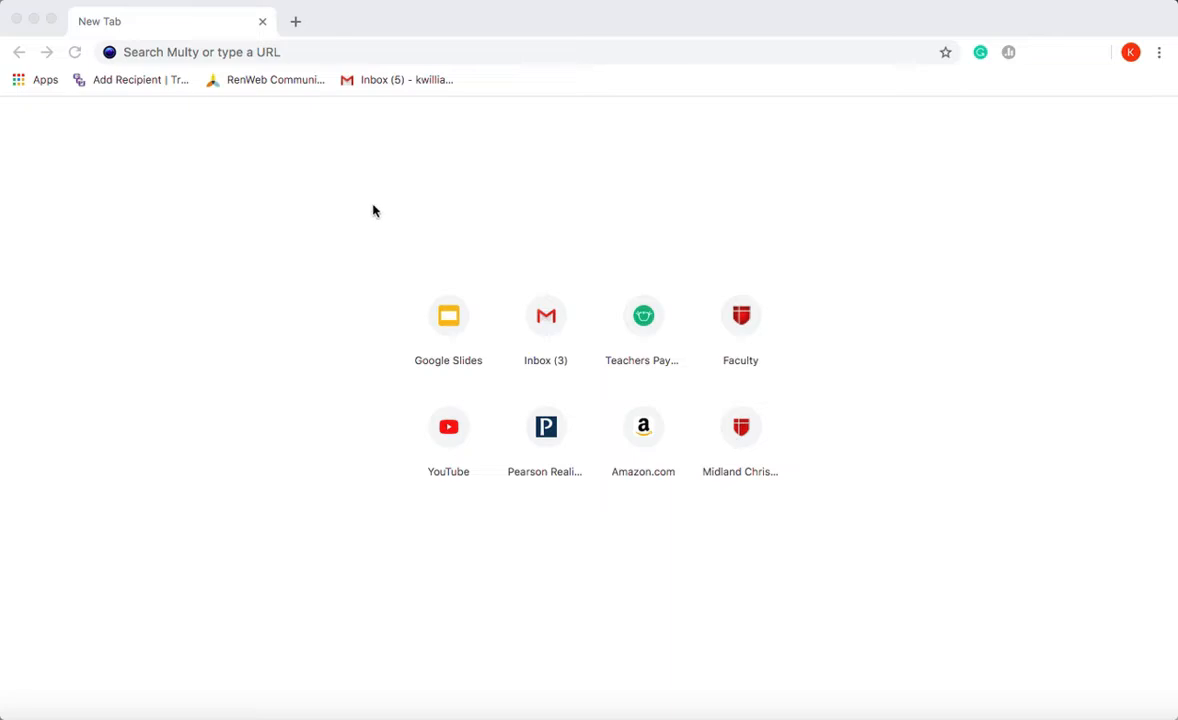
Step: Search the web for "google classroom" and open the Google Classroom site from the results
left_click(243, 55)
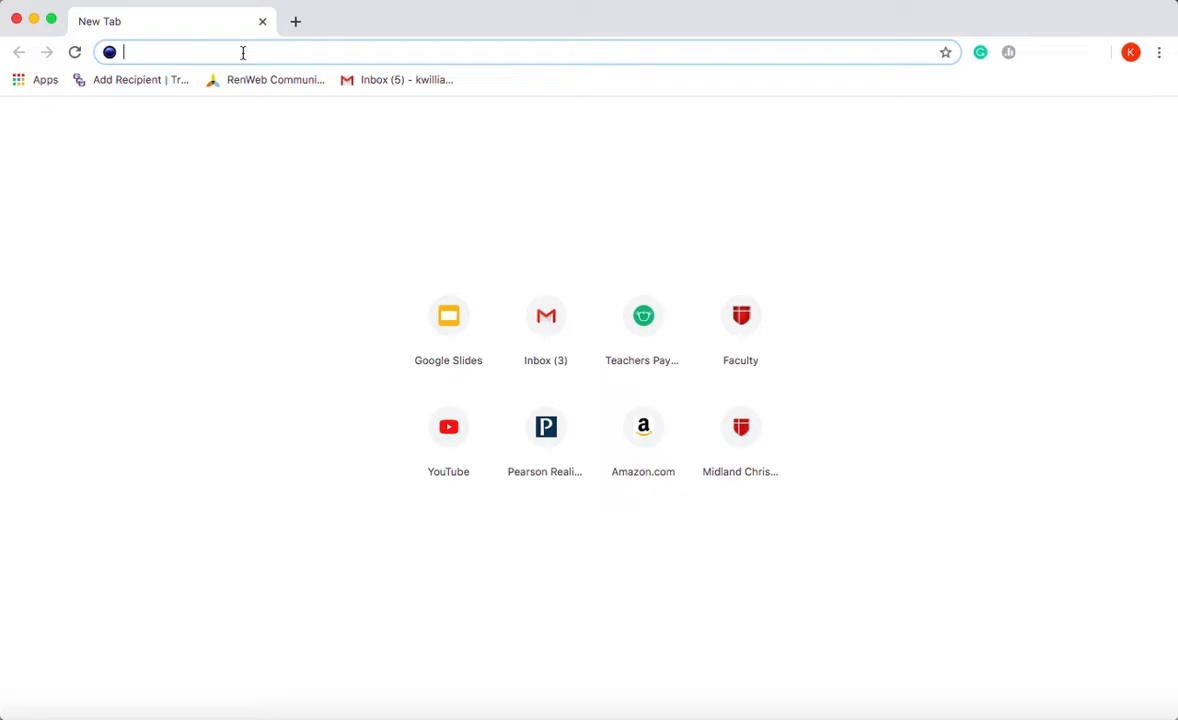
type("goog")
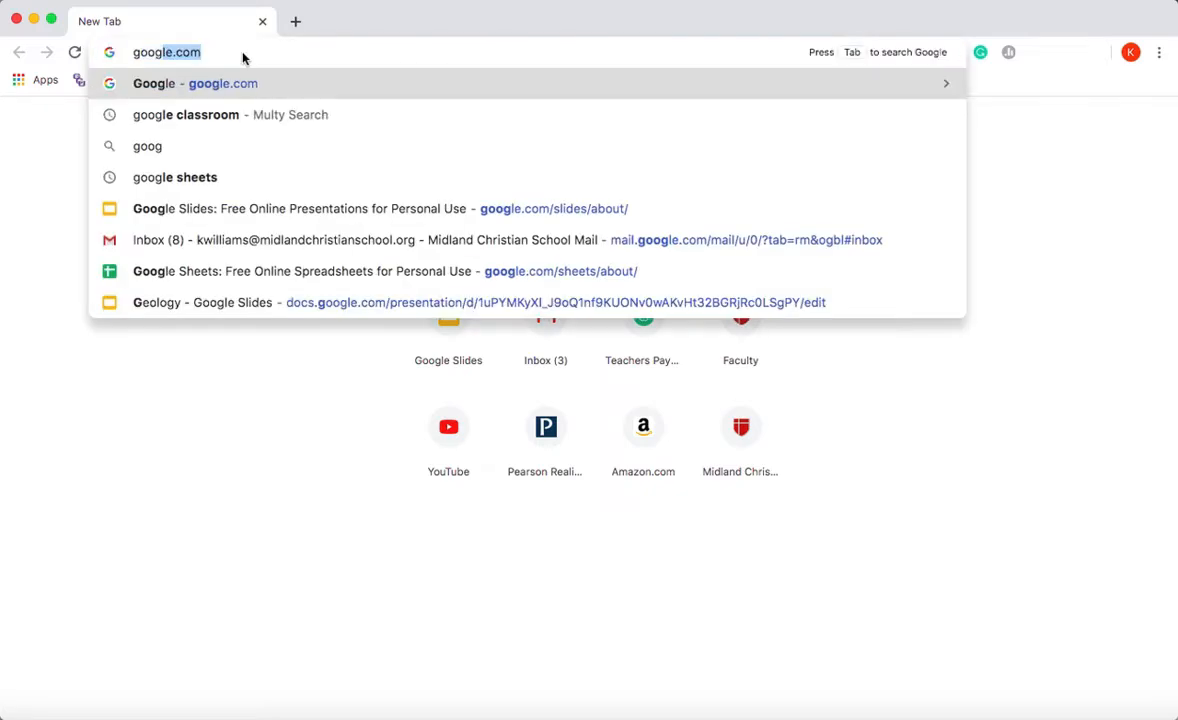
type("le classroom")
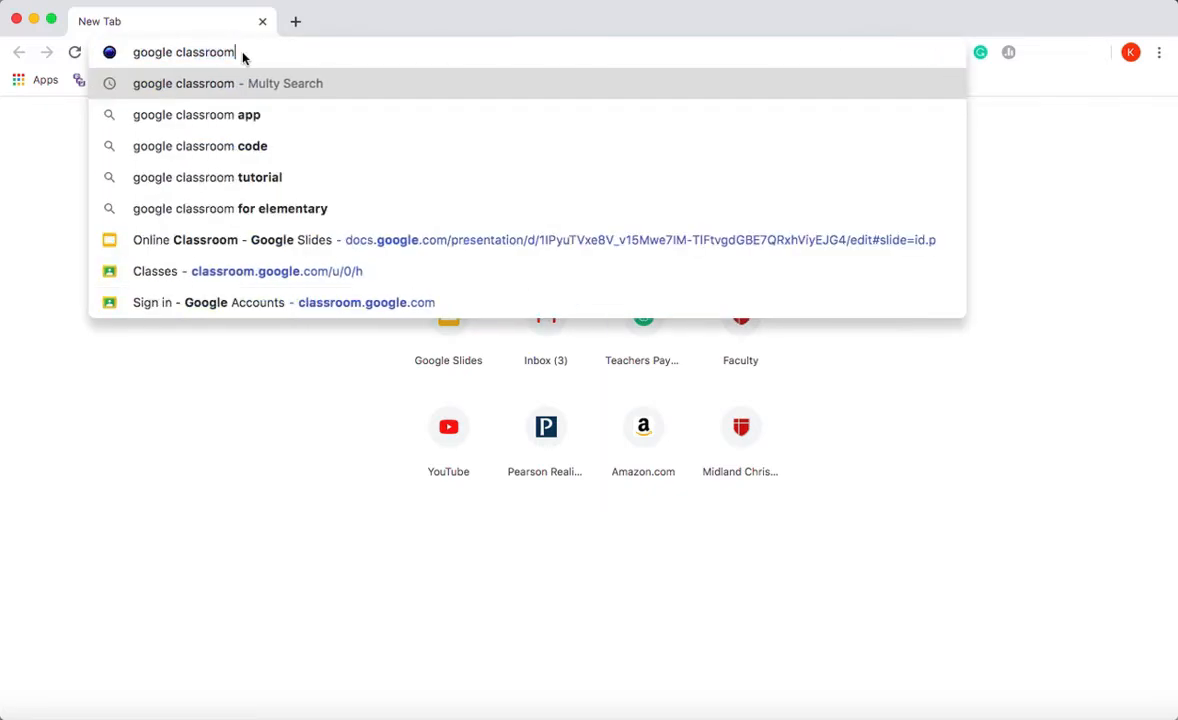
key("Return")
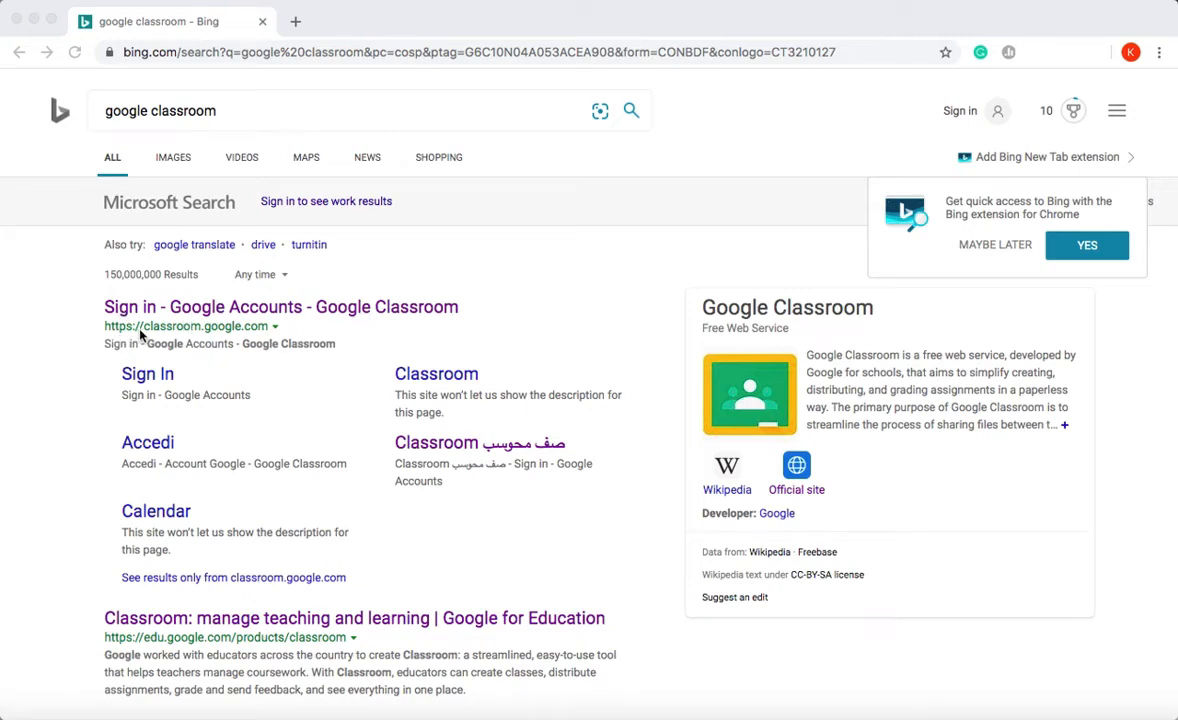
left_click(248, 309)
left_click(241, 313)
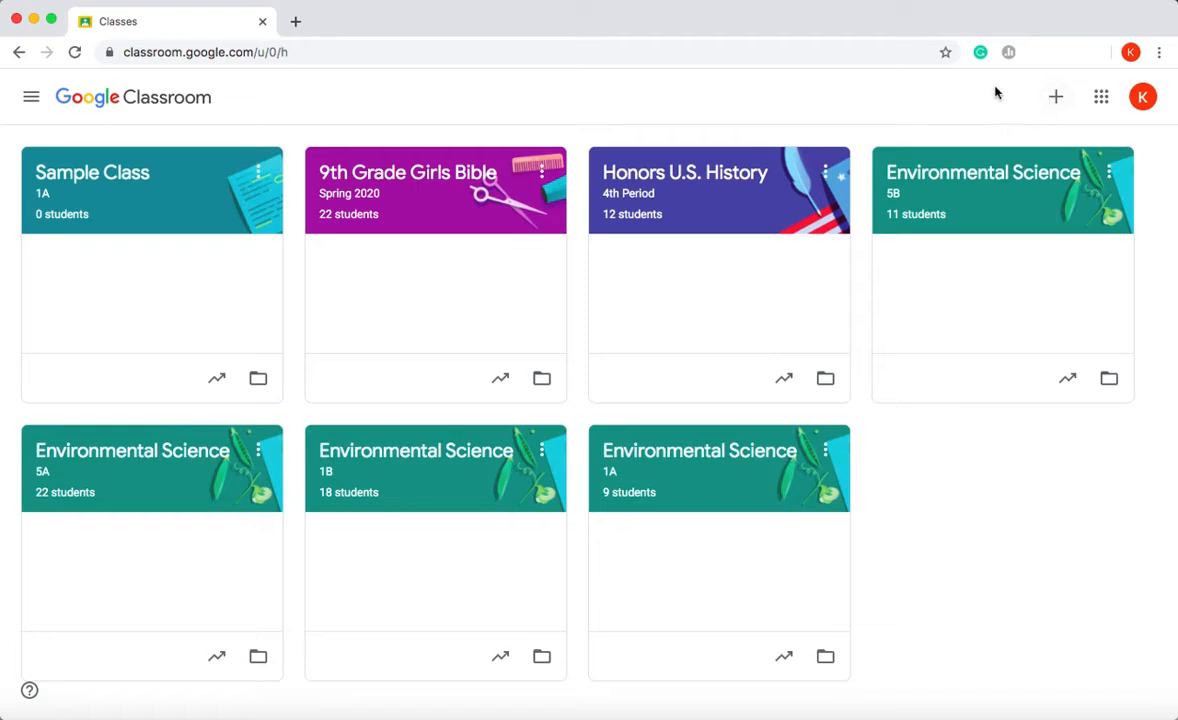
Step: Start creating a new class named Biology with section 3A
left_click(1054, 99)
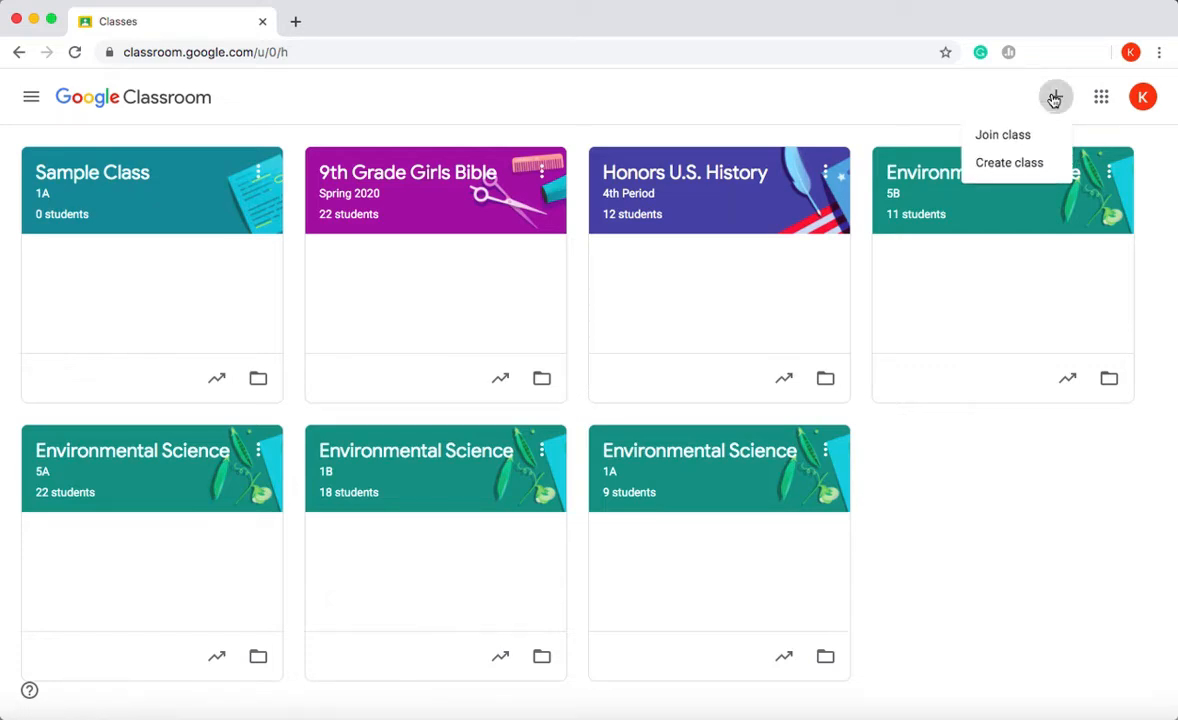
left_click(1053, 167)
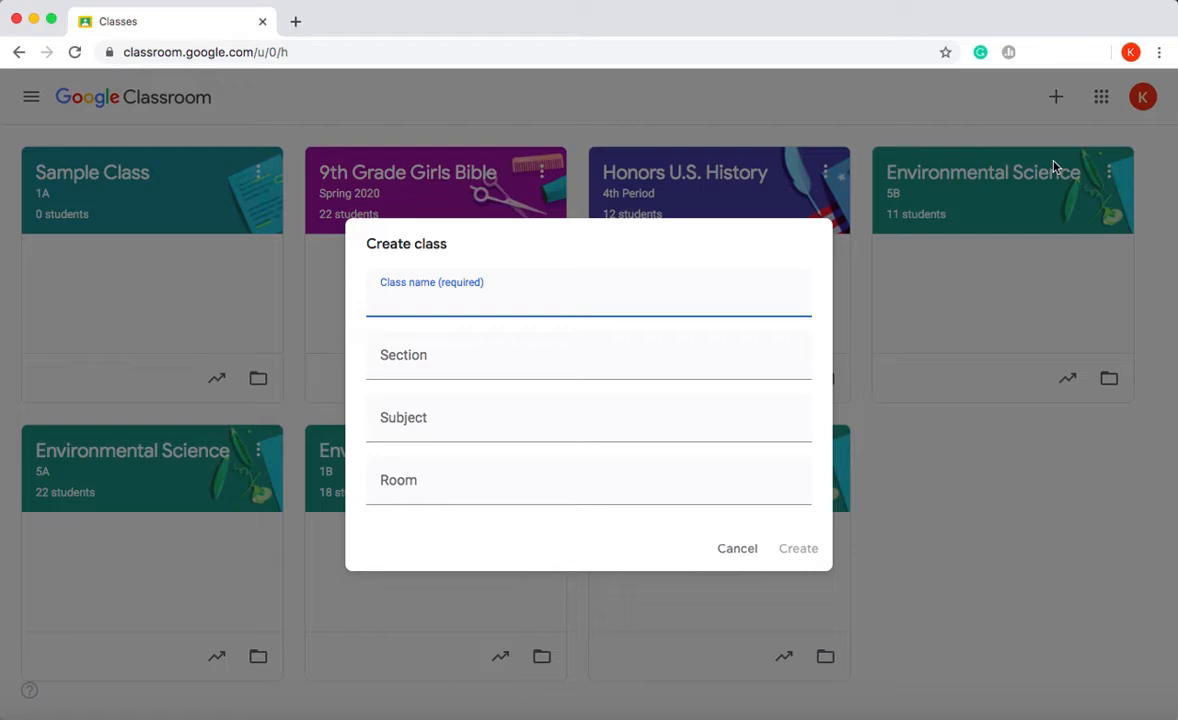
type("Biology")
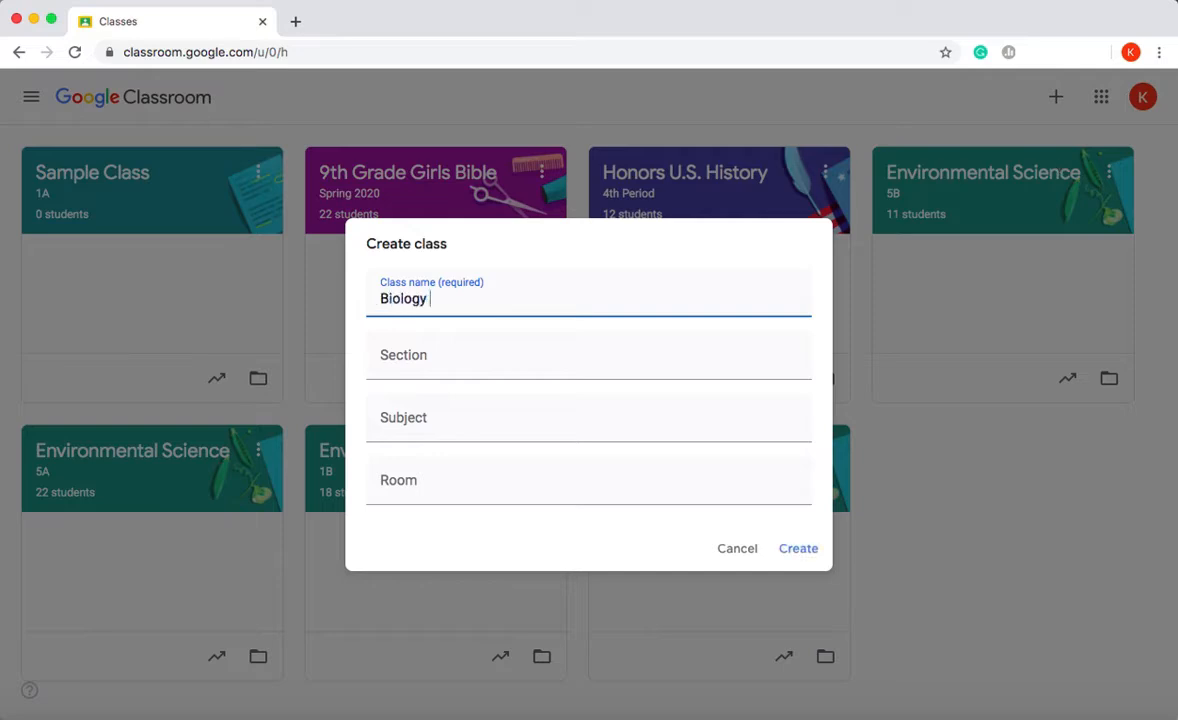
left_click(599, 351)
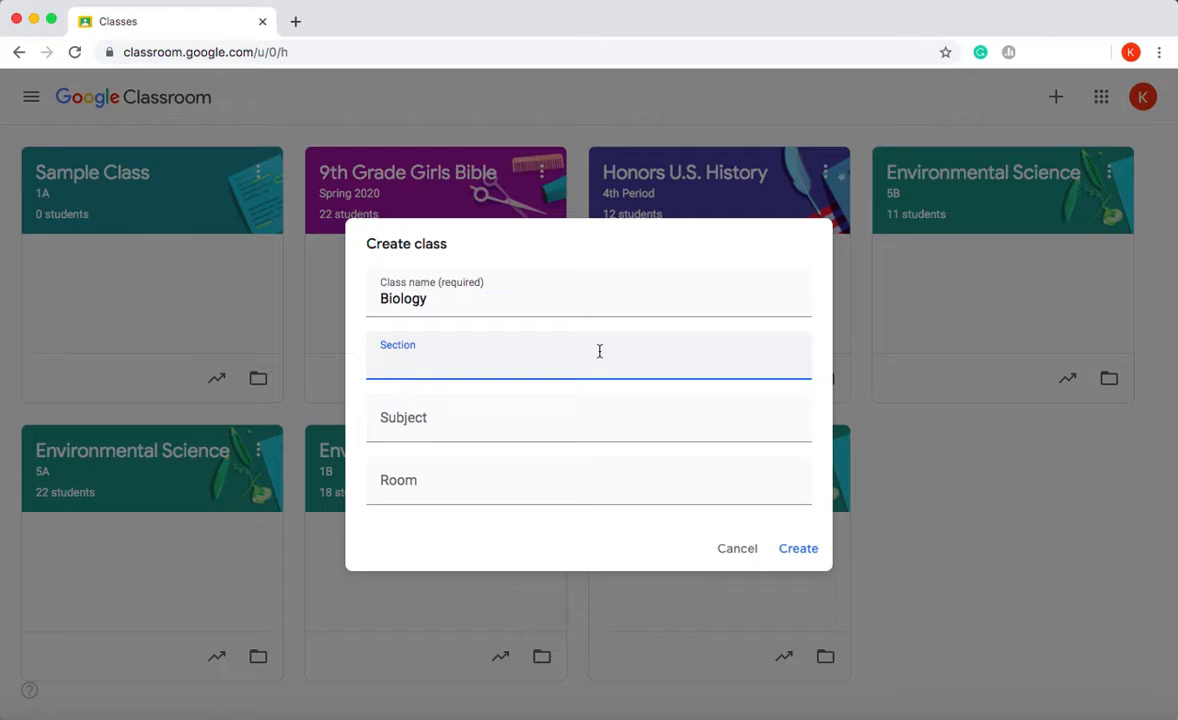
type("3A")
Step: Set the new class's subject to Biology and room to Online, and create the class
left_click(411, 431)
type("bioo")
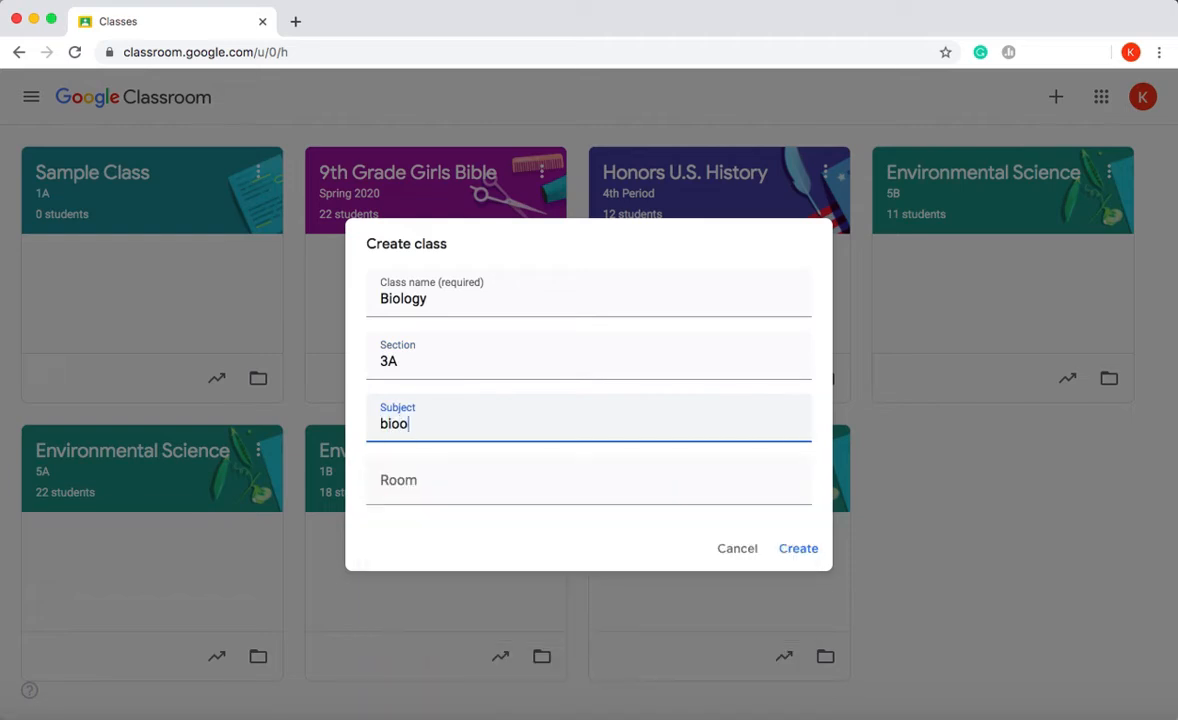
key("BackSpace")
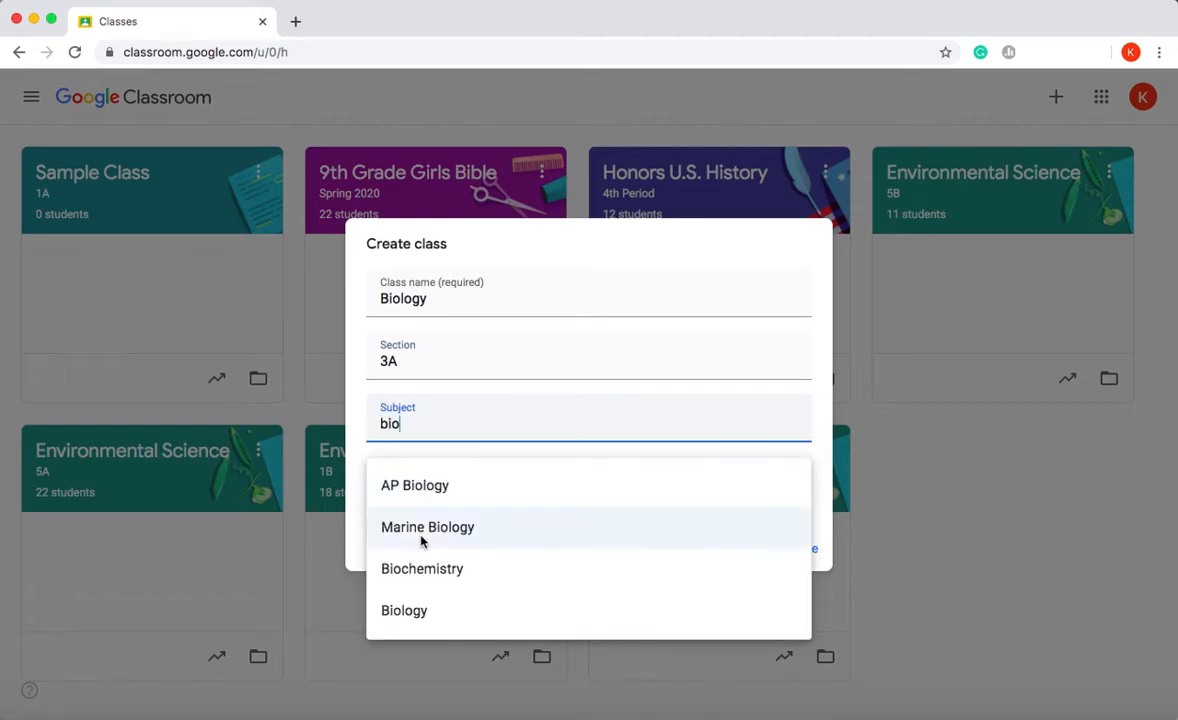
left_click(408, 619)
left_click(421, 486)
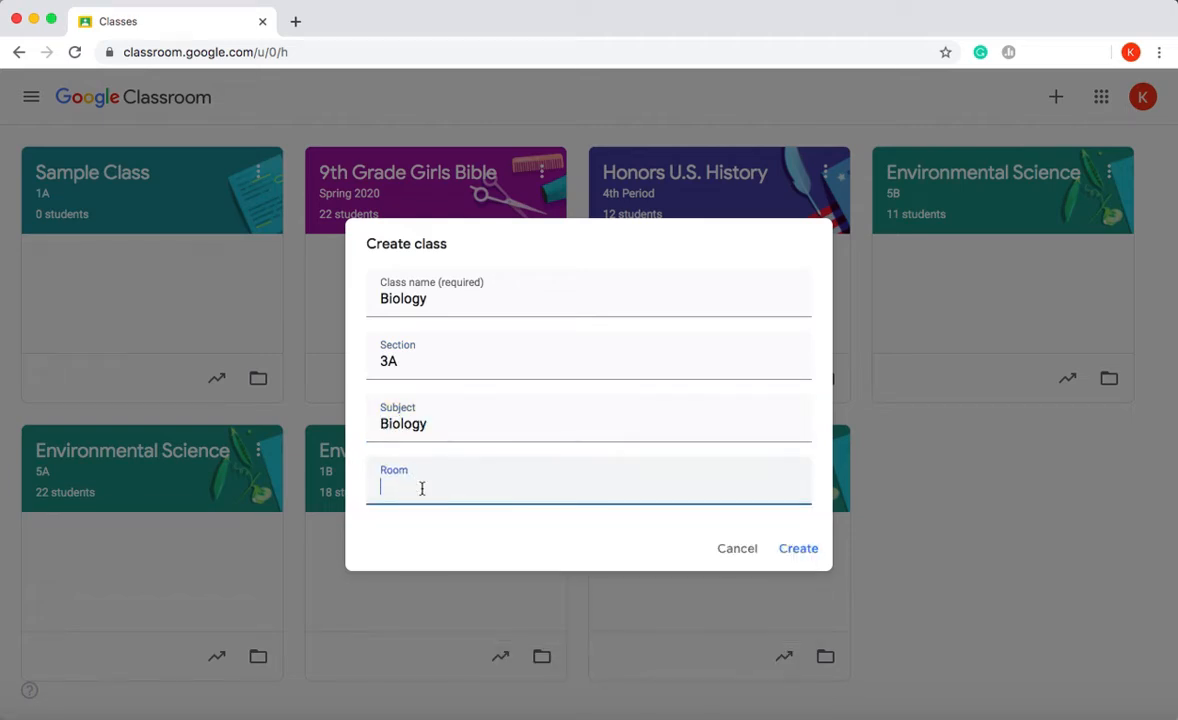
type("Online")
left_click(798, 550)
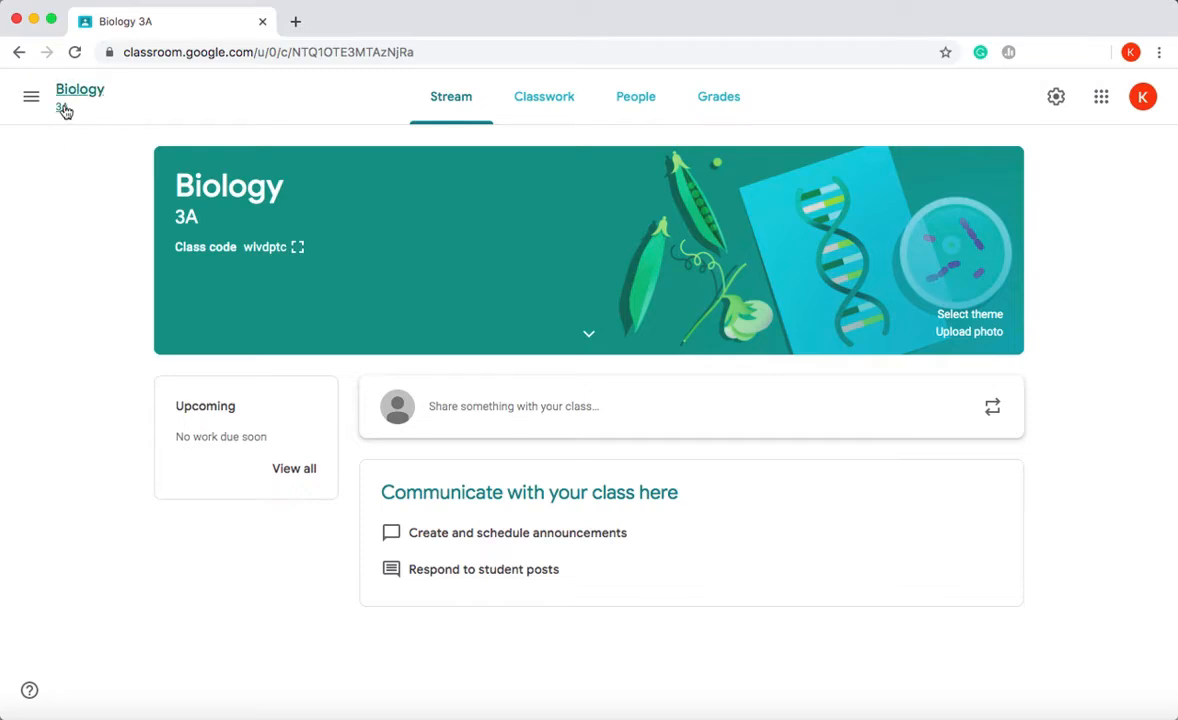
Step: Switch to the Environmental Science 5B class to view its stream, and return to Biology 3A
left_click(33, 99)
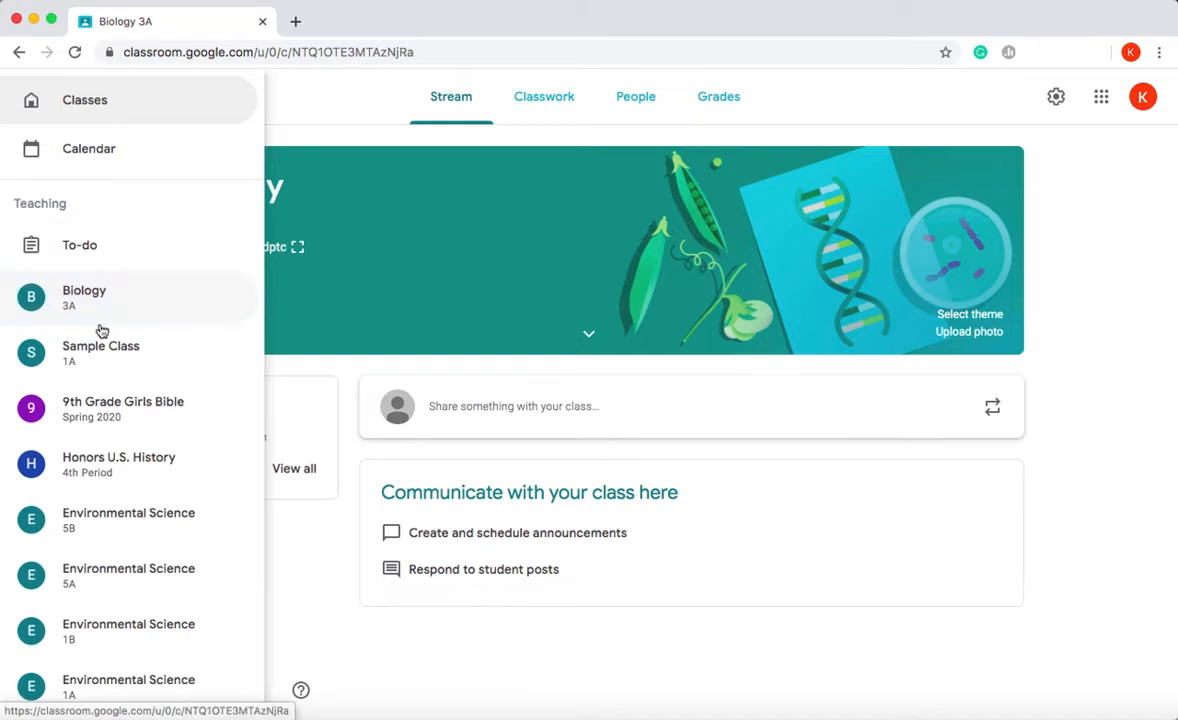
left_click(271, 136)
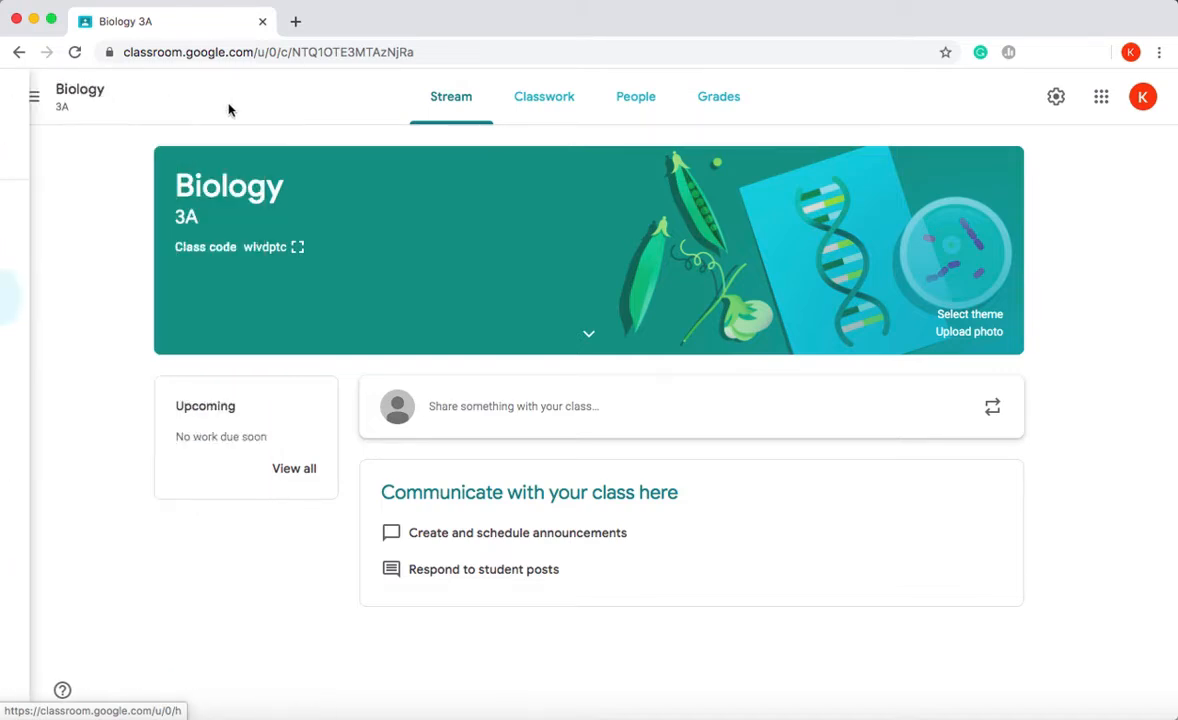
left_click(33, 103)
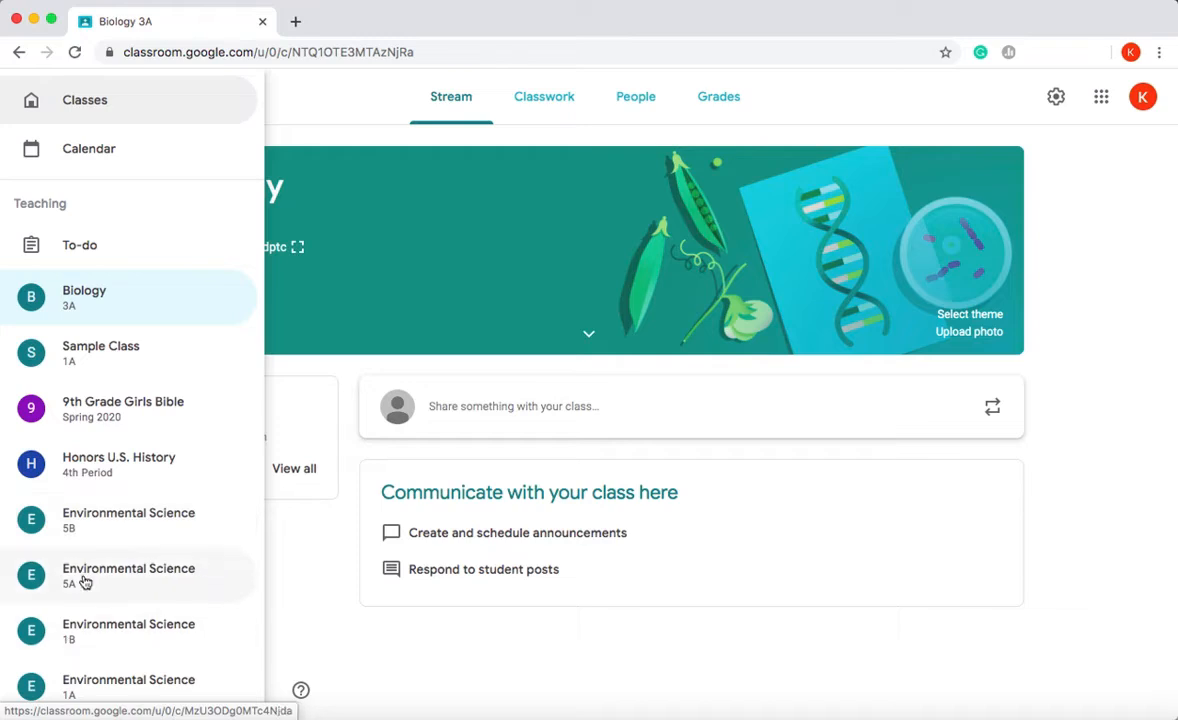
left_click(107, 518)
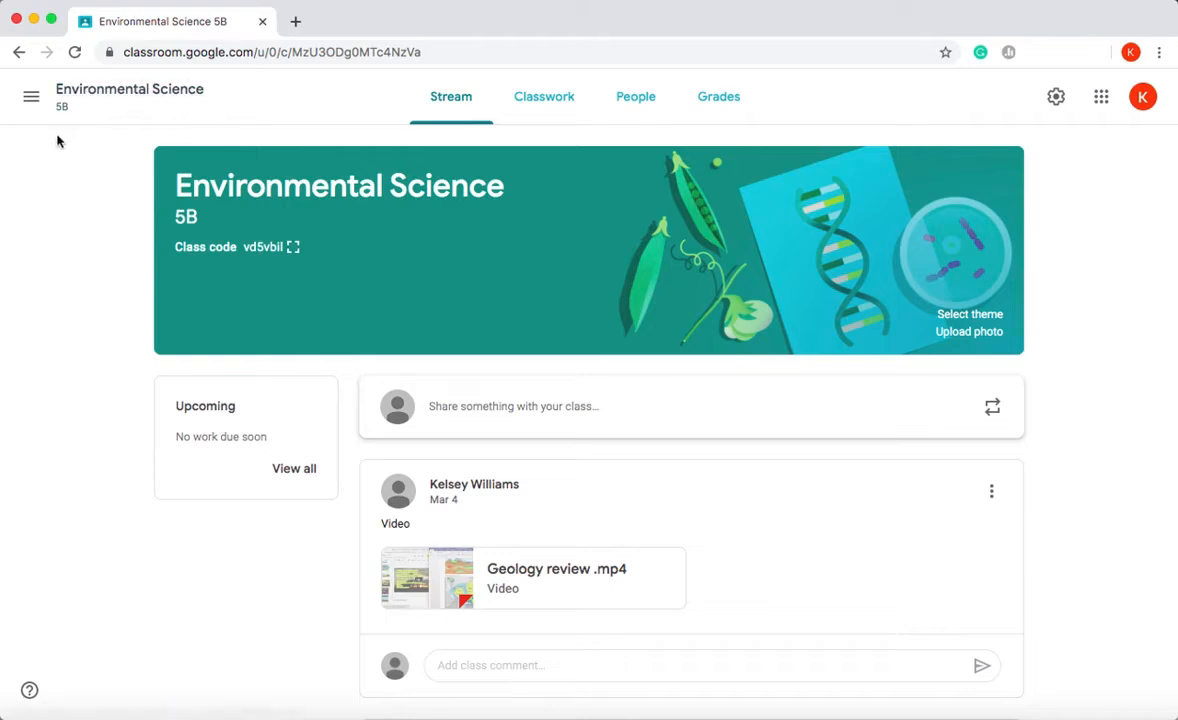
left_click(30, 100)
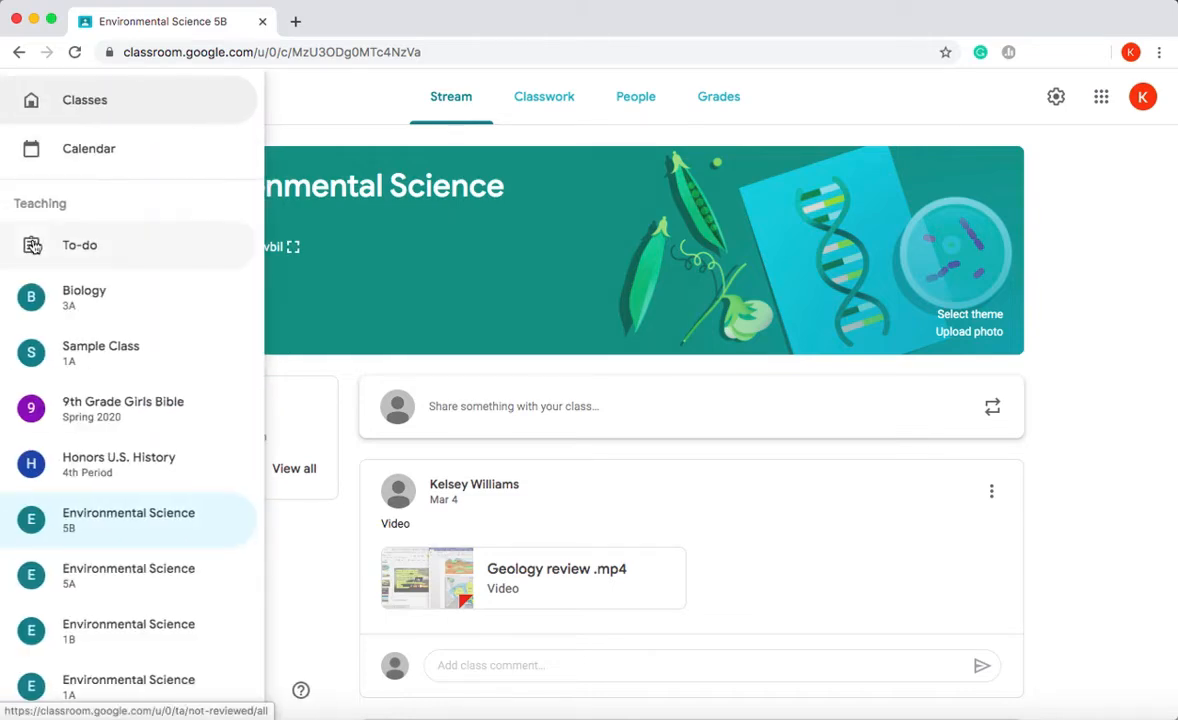
left_click(70, 300)
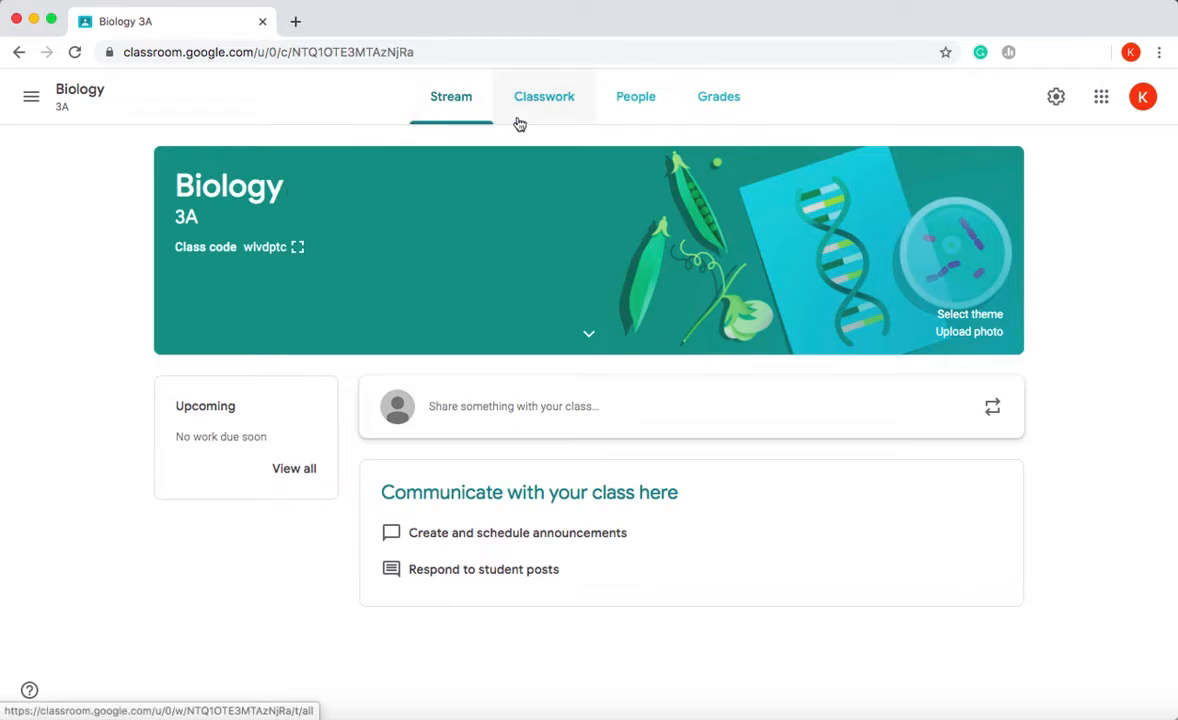
Step: Open the list of teachers and students for the Biology 3A class
left_click(629, 108)
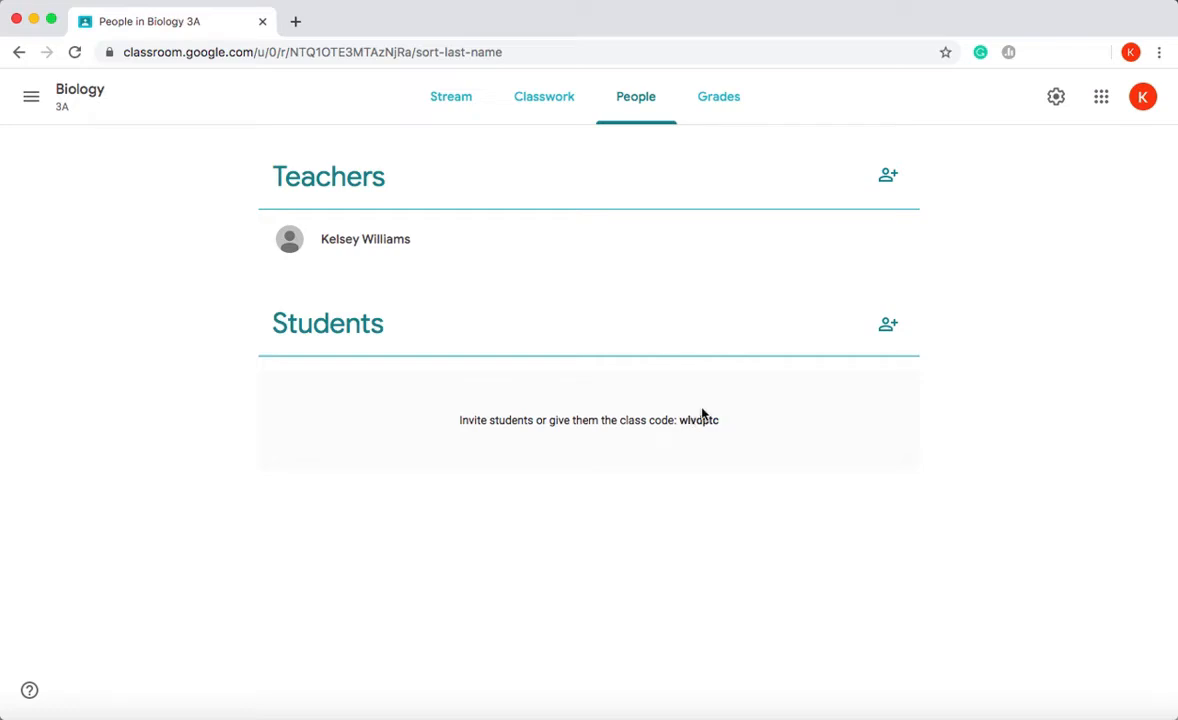
left_click(297, 22)
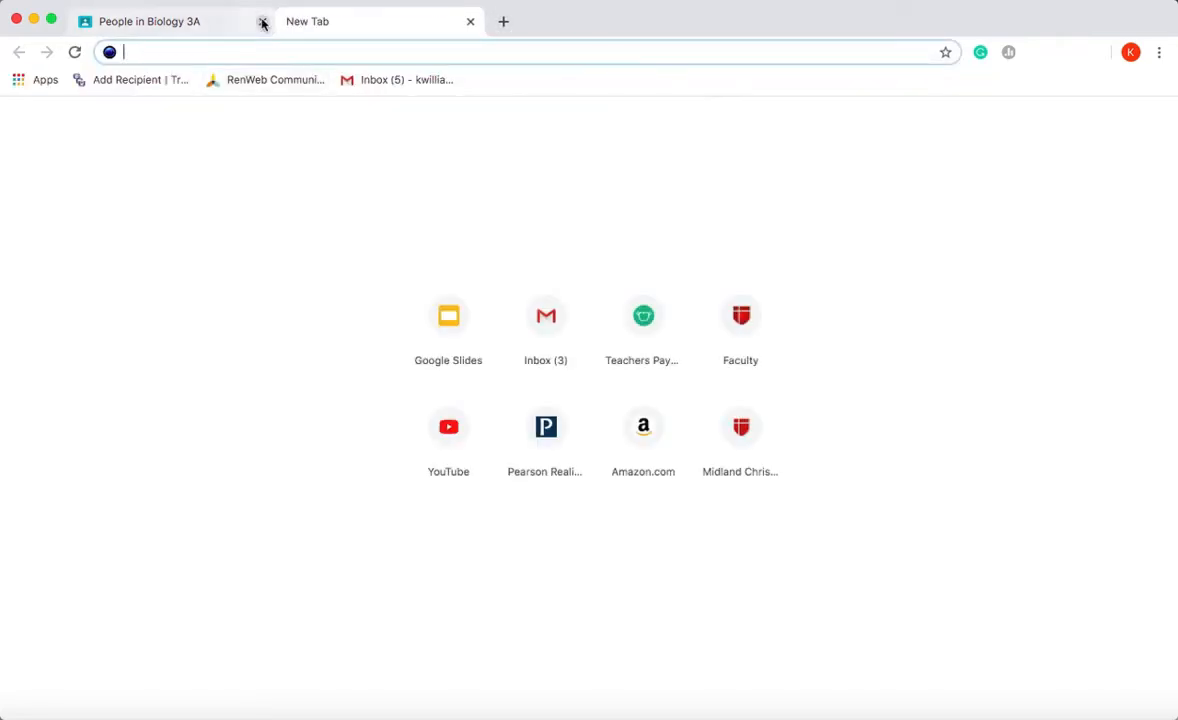
left_click(196, 28)
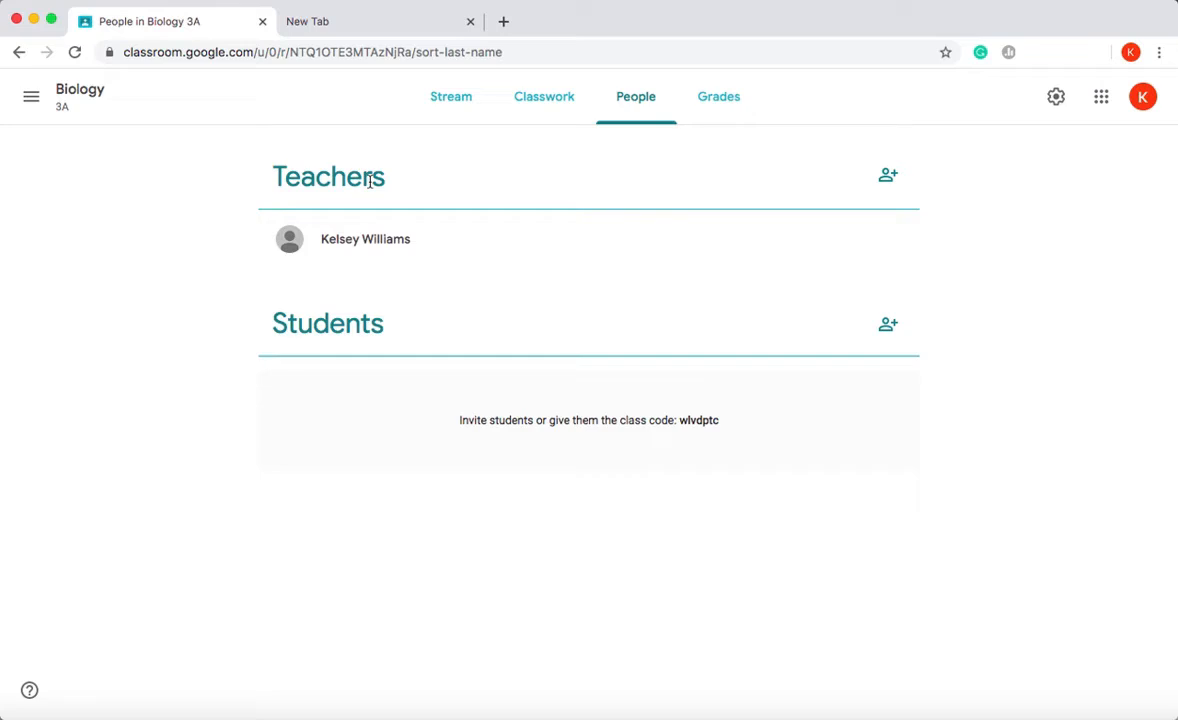
Step: Look up students to invite to Biology 3A by the letter "k", browse the suggestions, and clear the search
left_click(884, 328)
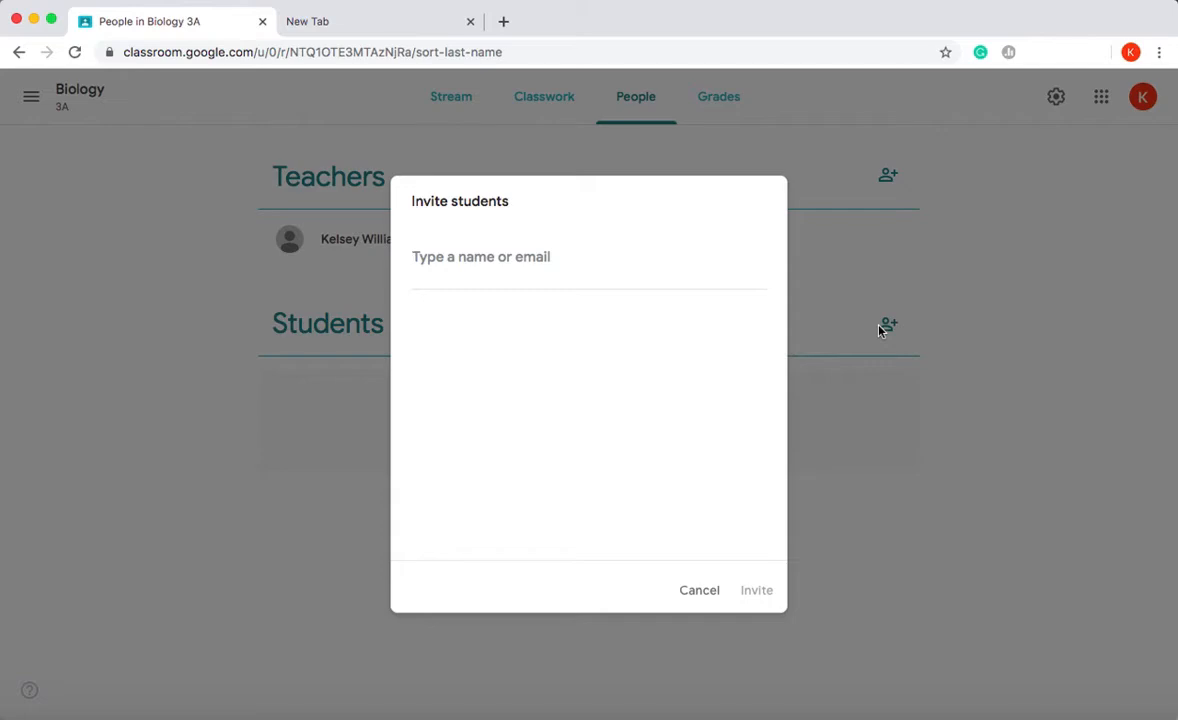
type("k")
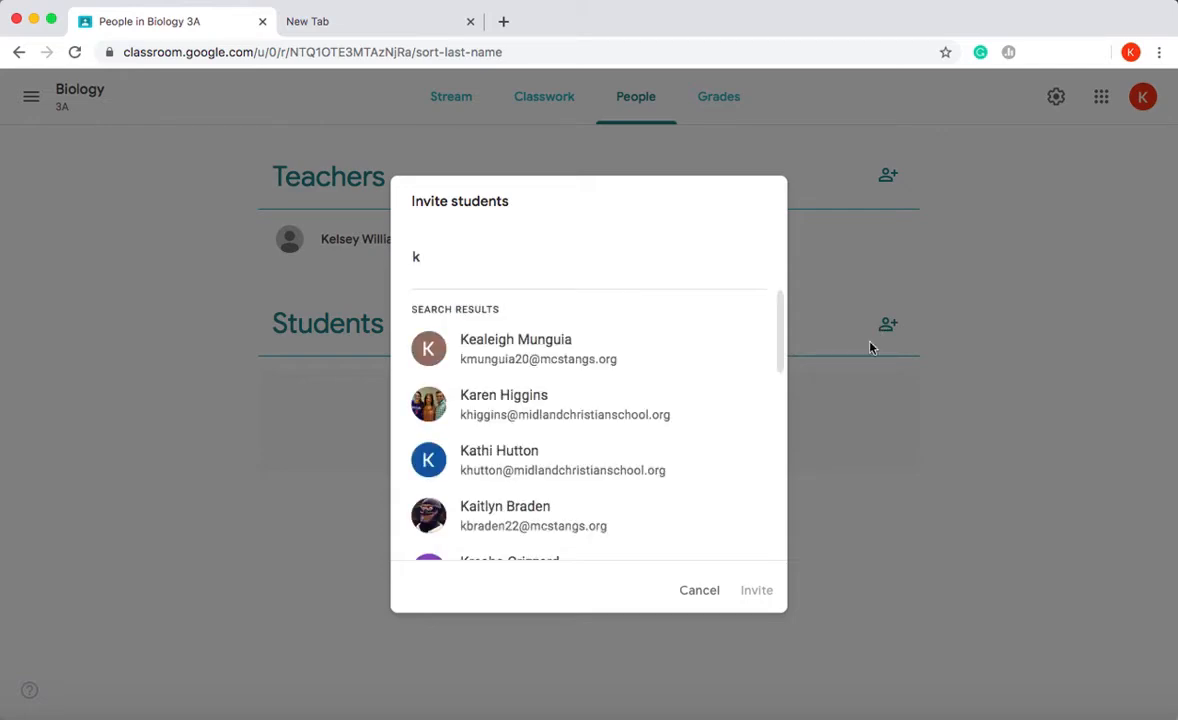
scroll(645, 485, "down", 6)
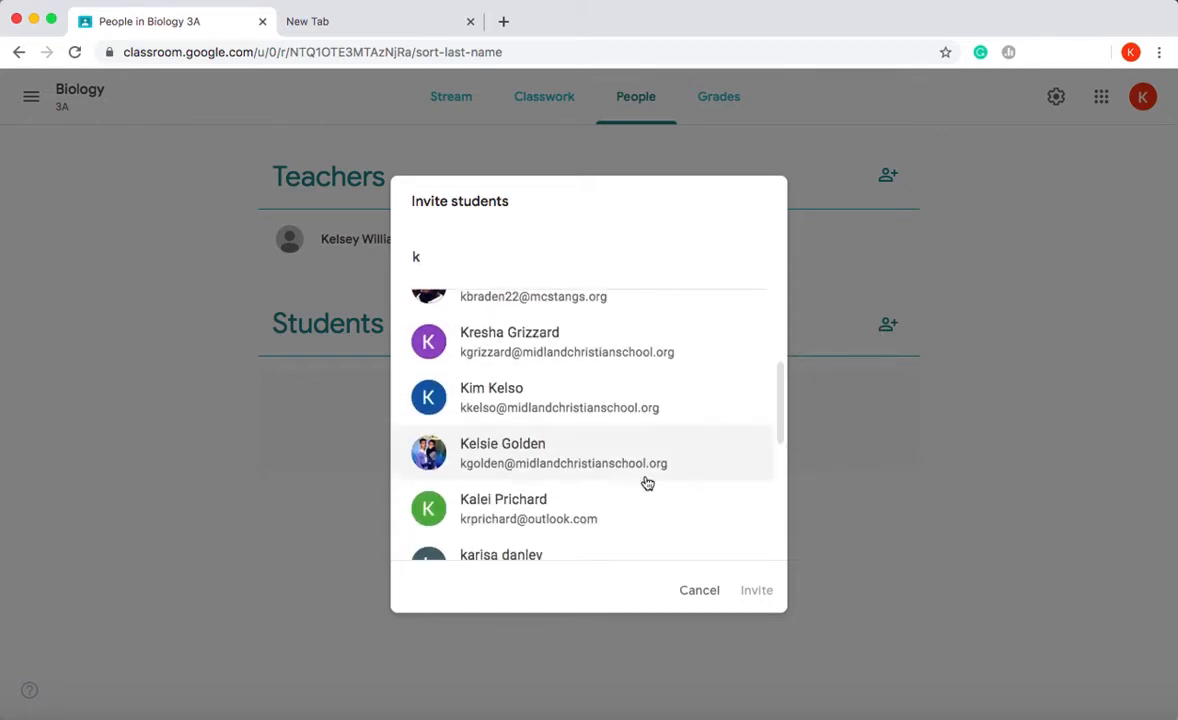
scroll(645, 483, "up", 6)
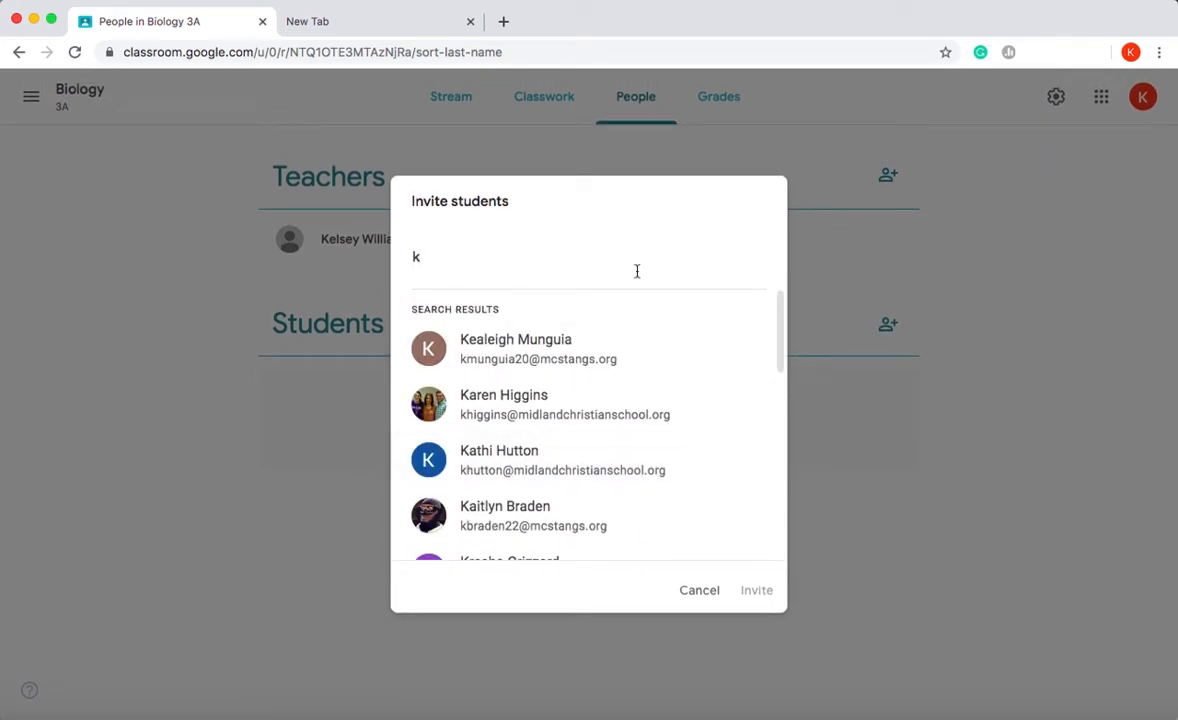
key("BackSpace")
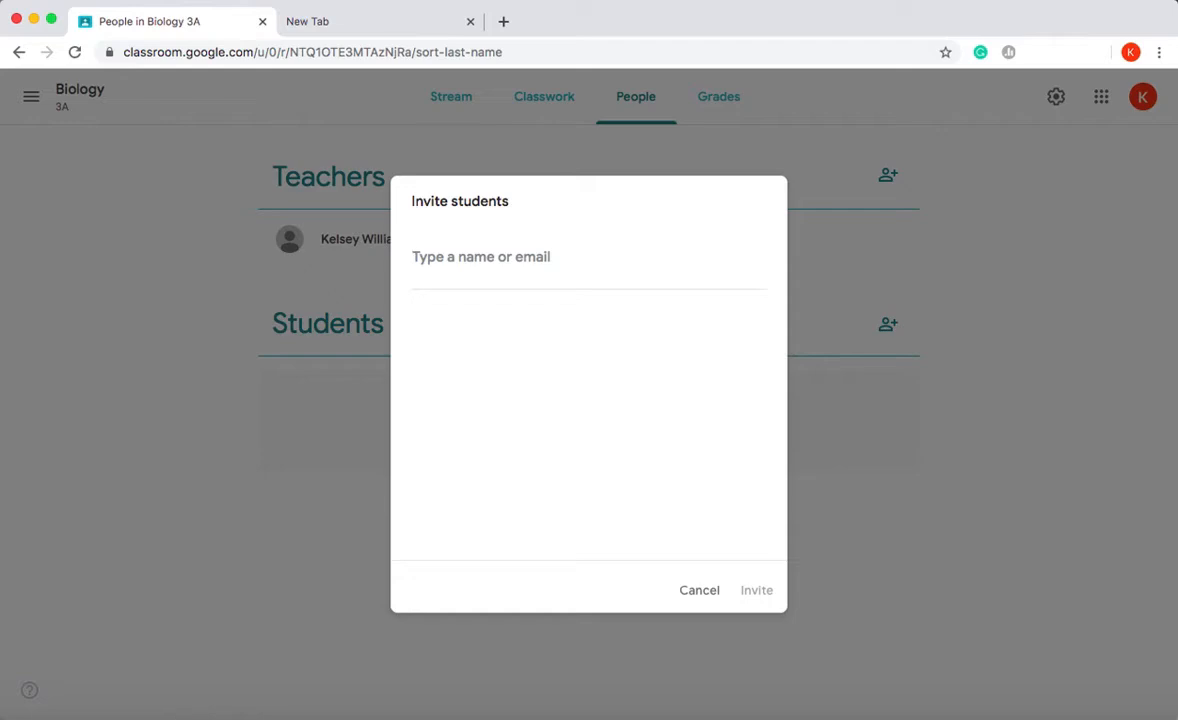
Step: Search for a student to invite by first name, clear the entry, and cancel the invitation
type("jada")
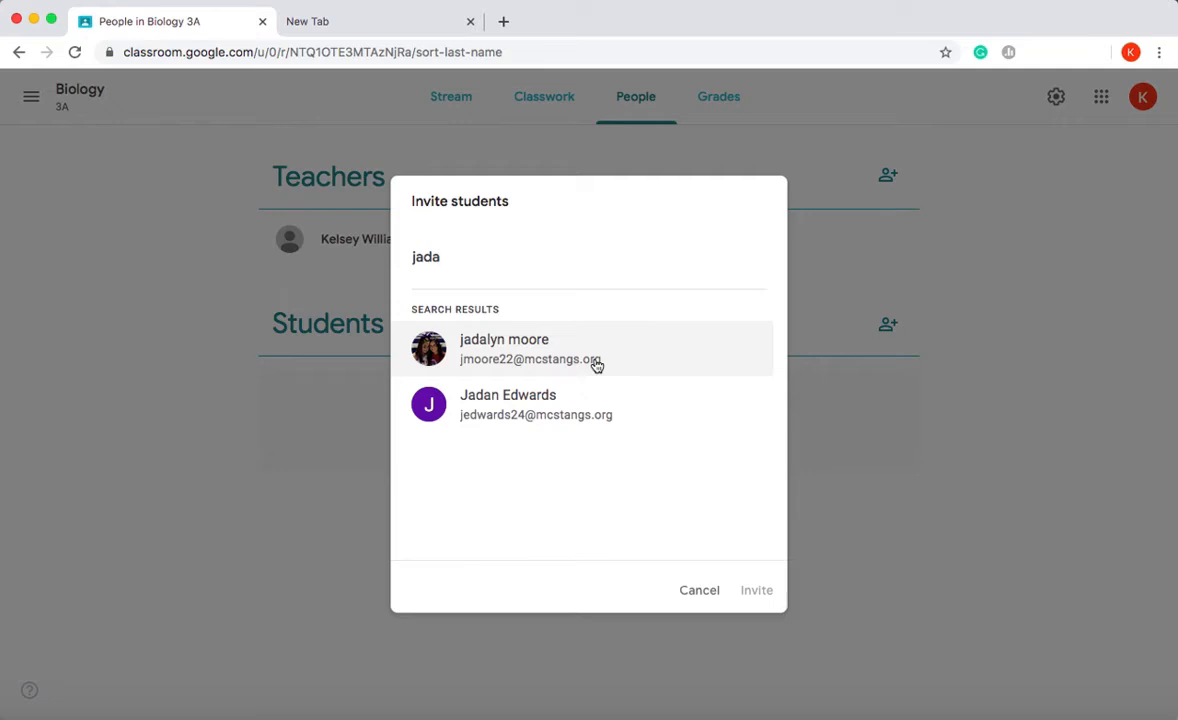
key("BackSpace")
key("BackSpace")
key("BackSpace")
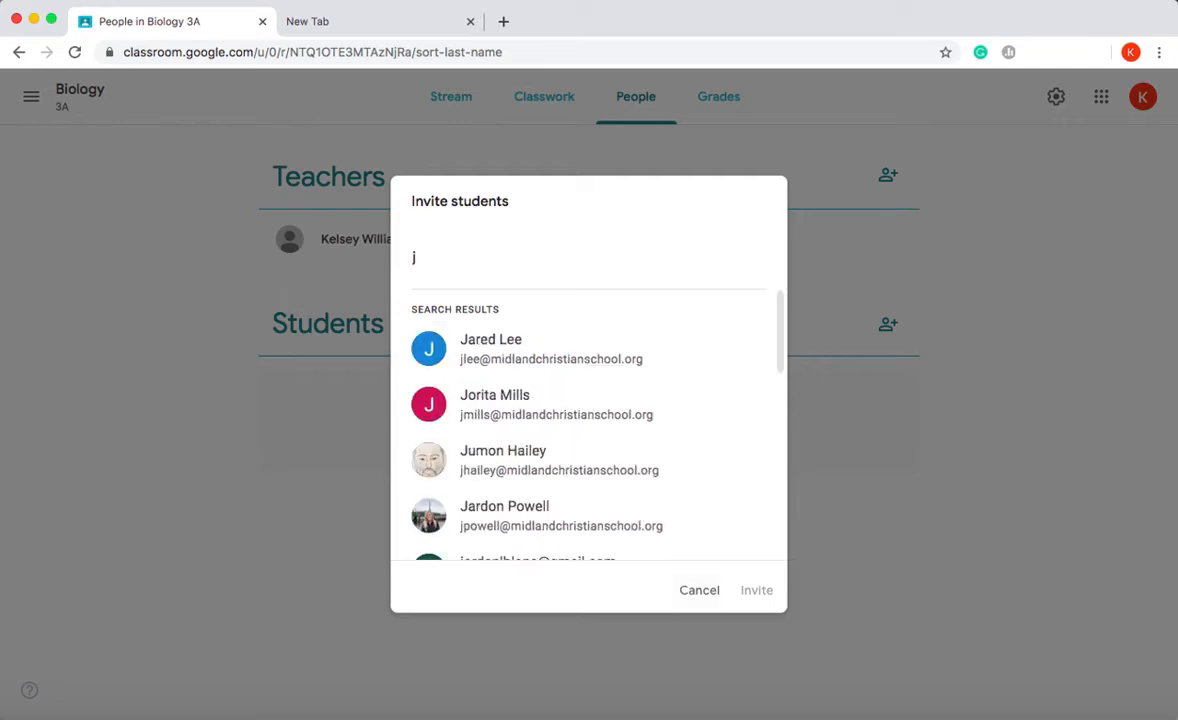
key("BackSpace")
left_click(699, 590)
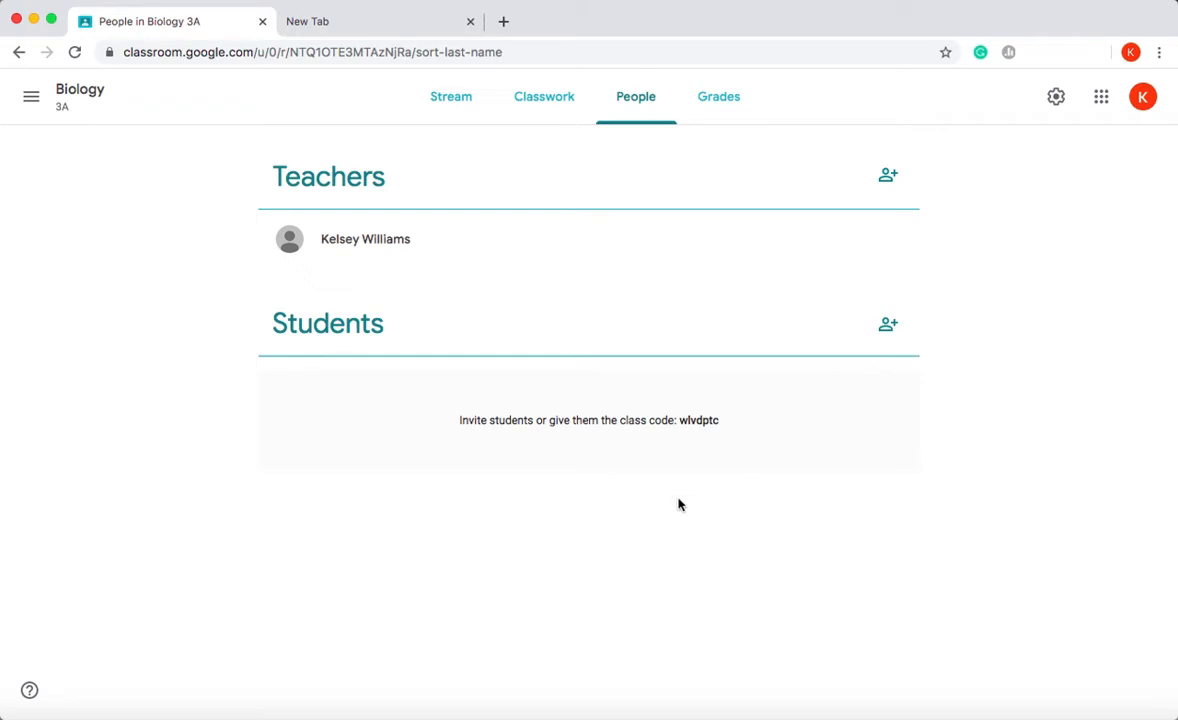
left_click(887, 324)
left_click(695, 592)
Step: Open the people list of the Environmental Science 5A class and examine its student roster for joined and invited students
left_click(31, 100)
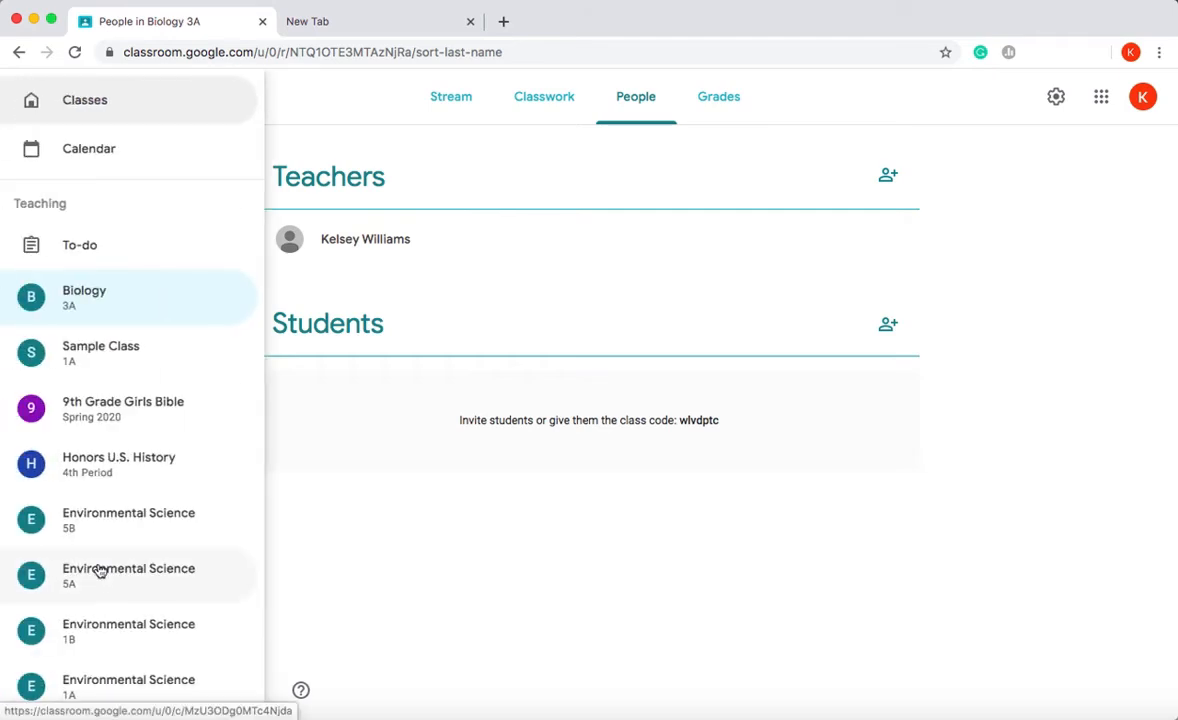
left_click(97, 577)
left_click(629, 95)
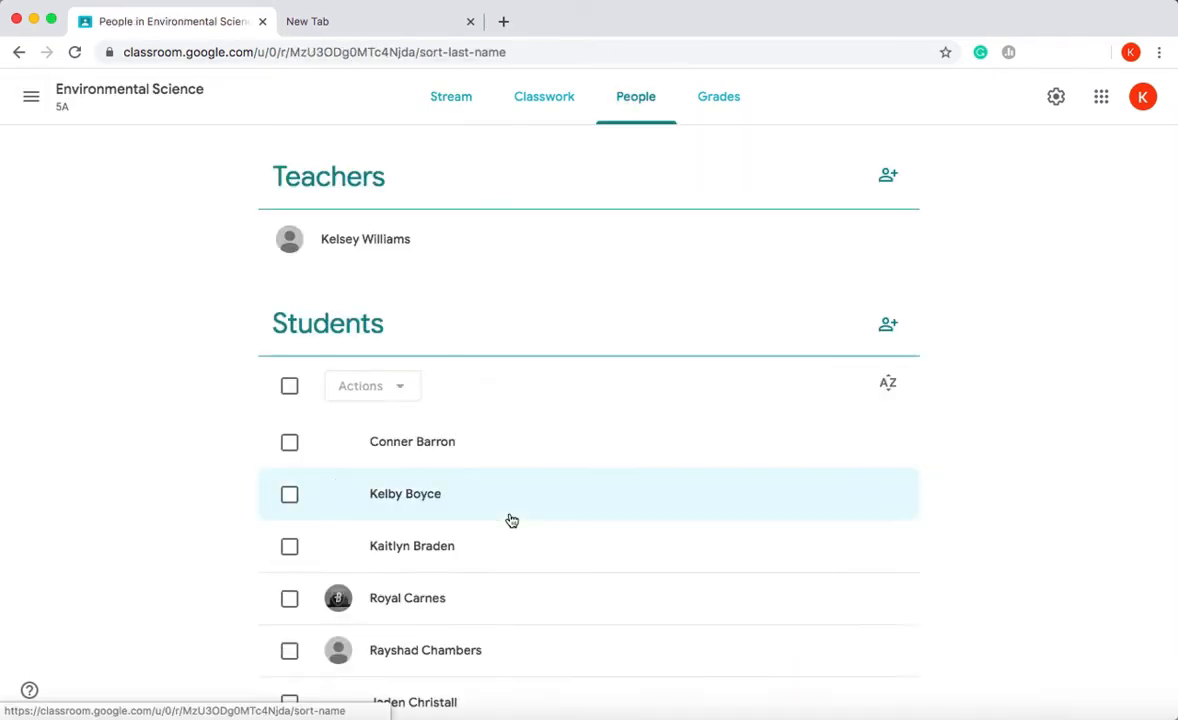
scroll(507, 520, "down", 3)
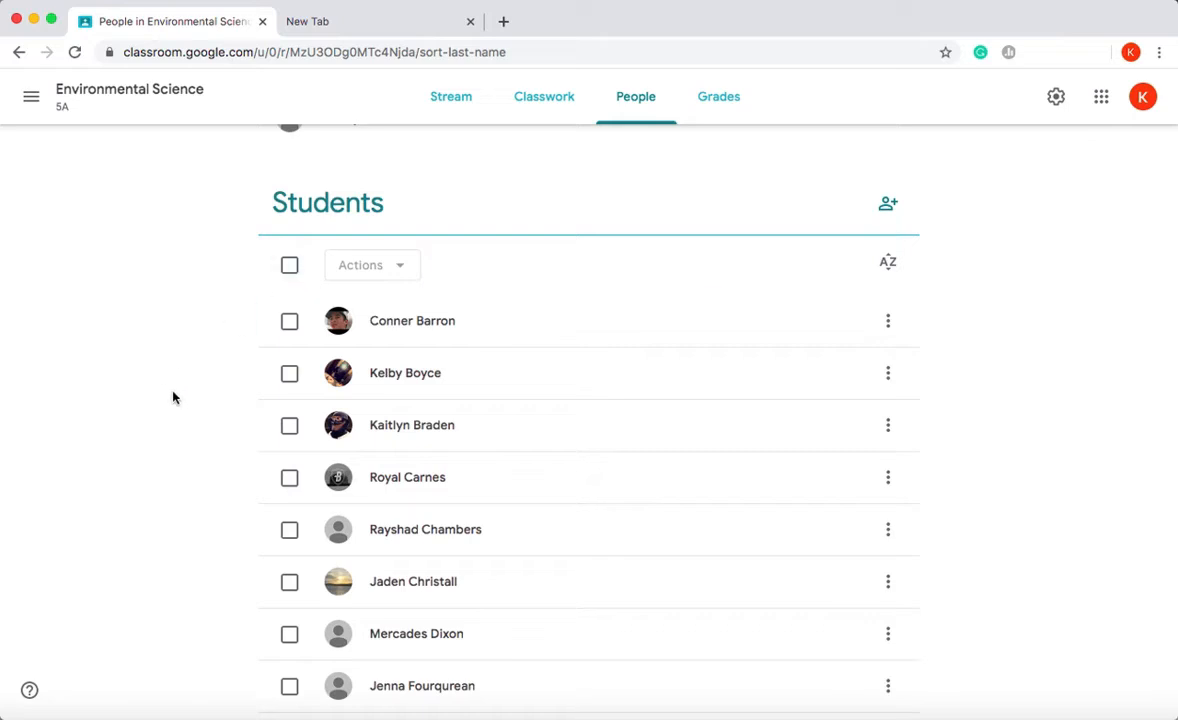
scroll(173, 397, "down", 3)
scroll(173, 397, "down", 3)
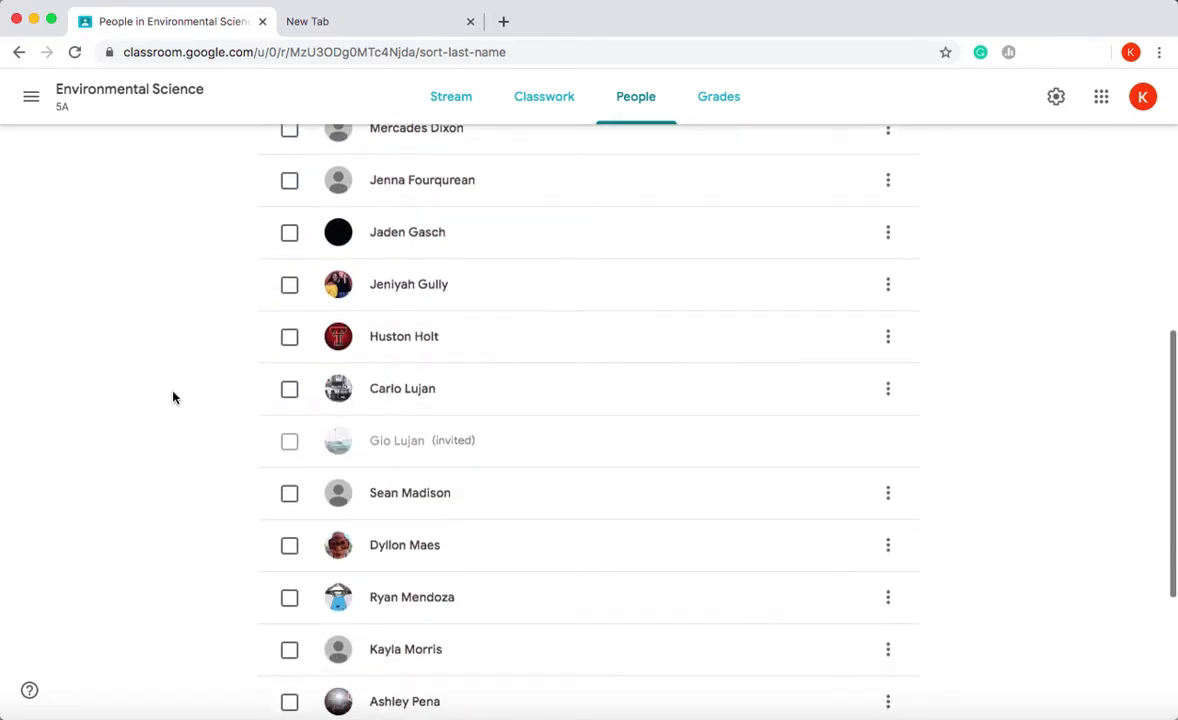
scroll(173, 400, "down", 1)
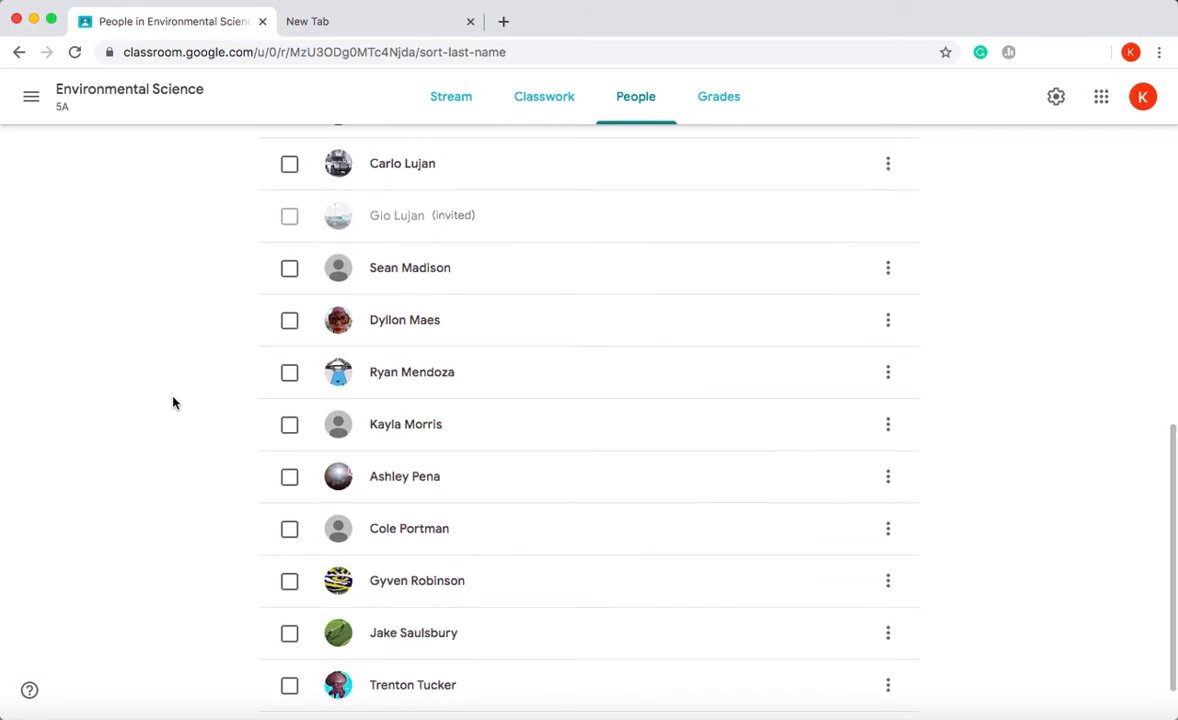
Step: Select the first student on the Environmental Science 5A roster, view the available bulk actions, and clear the selection
scroll(199, 436, "down", 1)
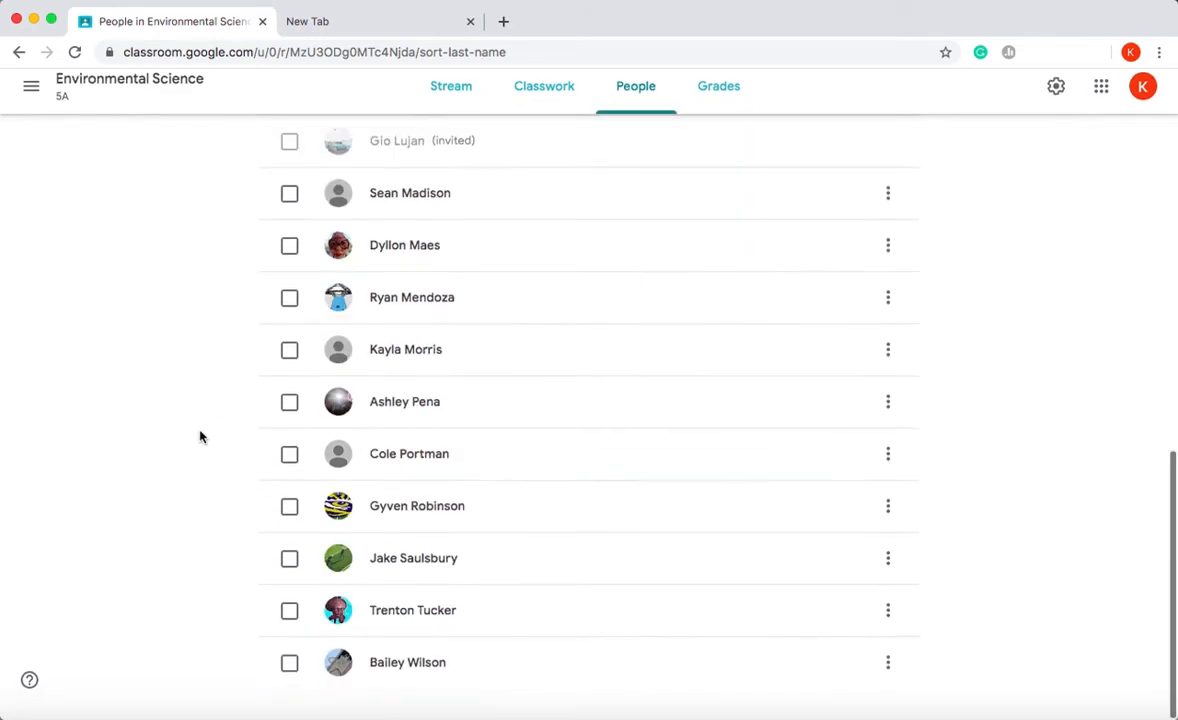
scroll(199, 436, "up", 3)
scroll(199, 436, "up", 6)
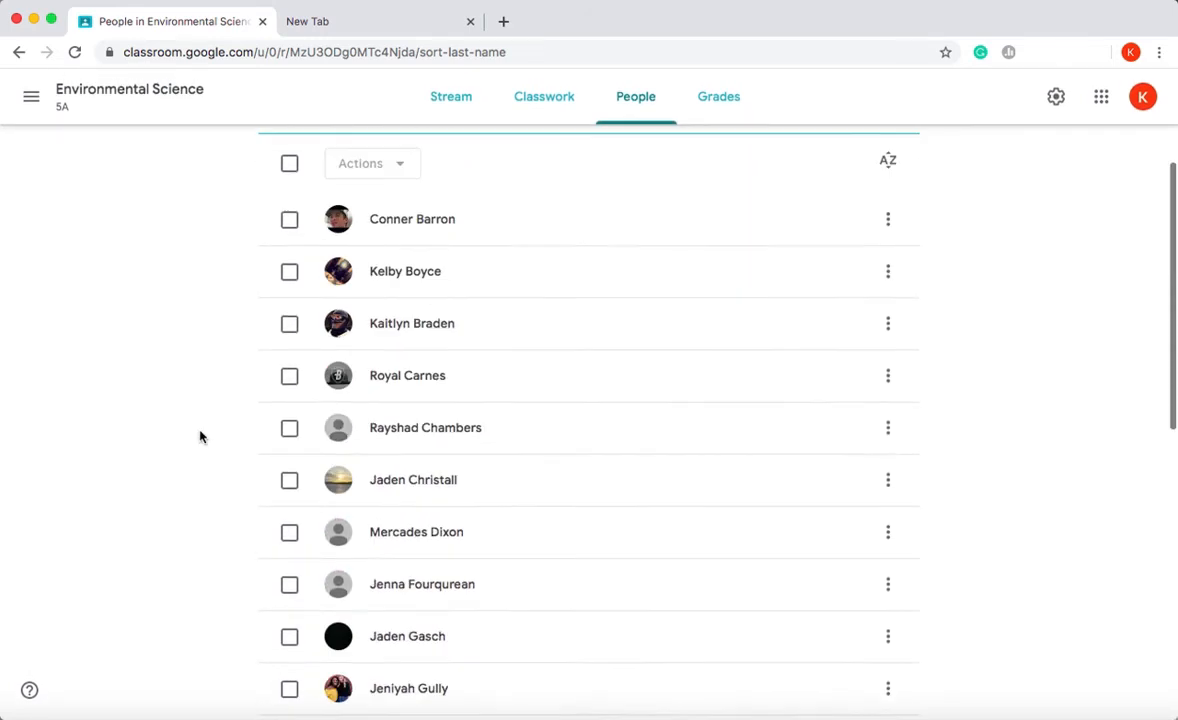
scroll(199, 436, "down", 1)
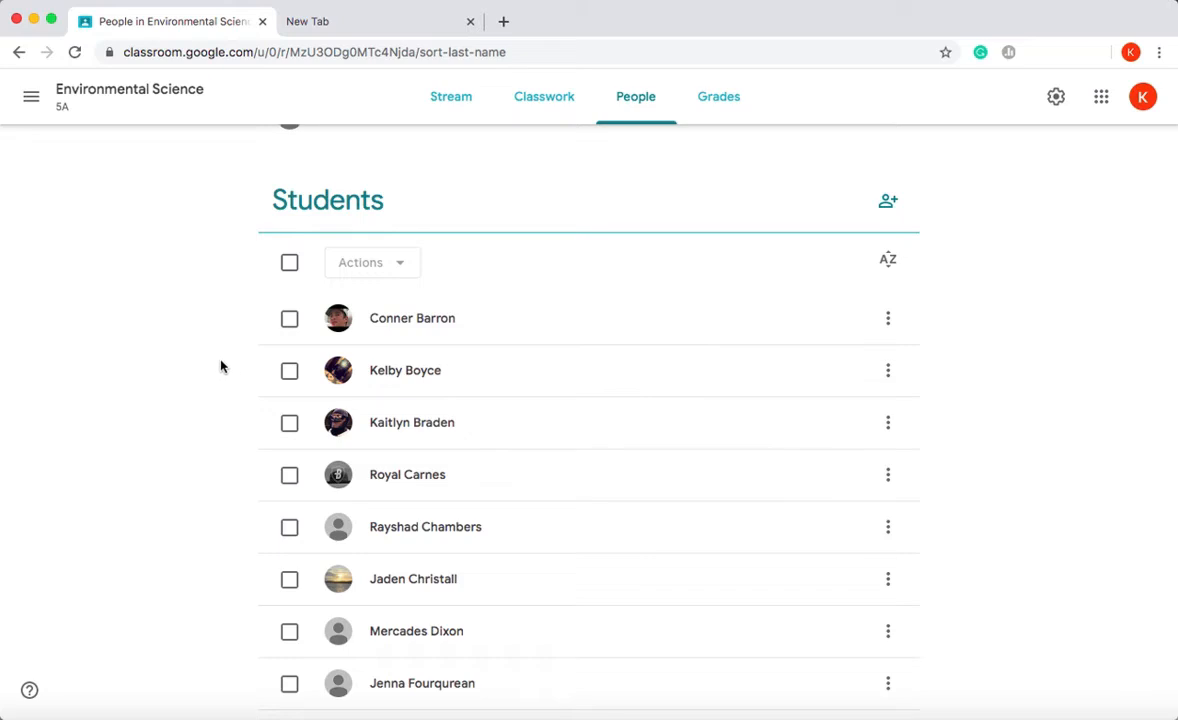
left_click(289, 319)
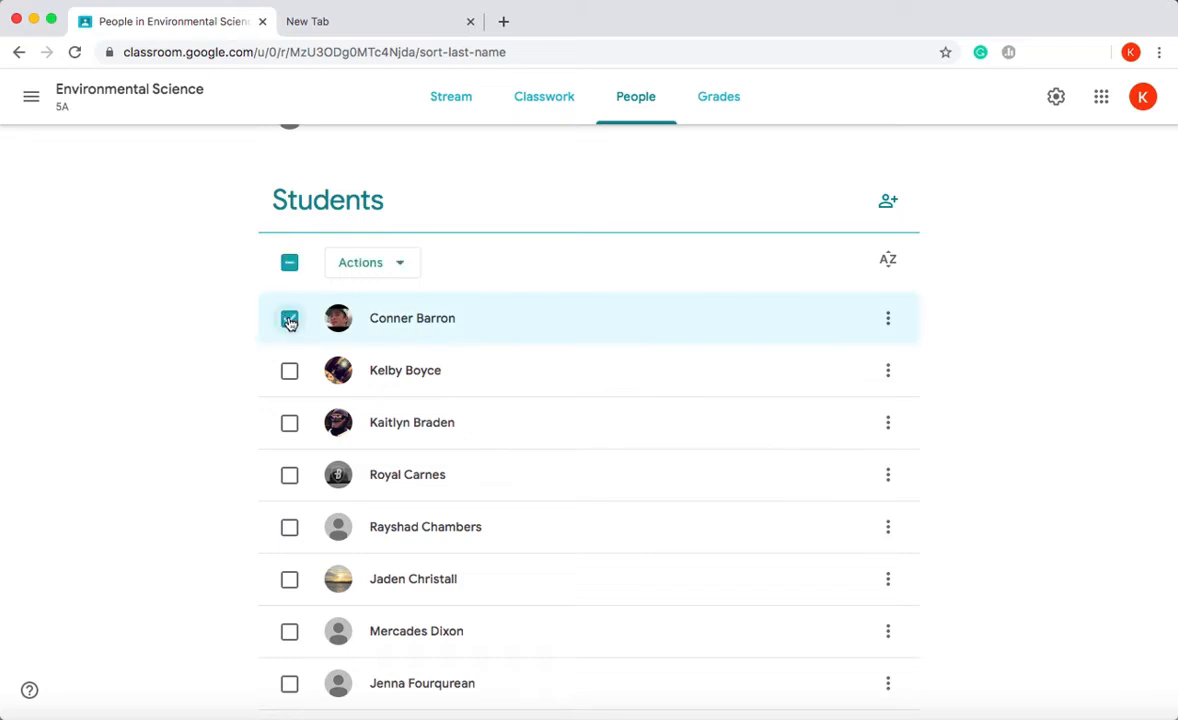
left_click(364, 265)
left_click(191, 387)
left_click(287, 322)
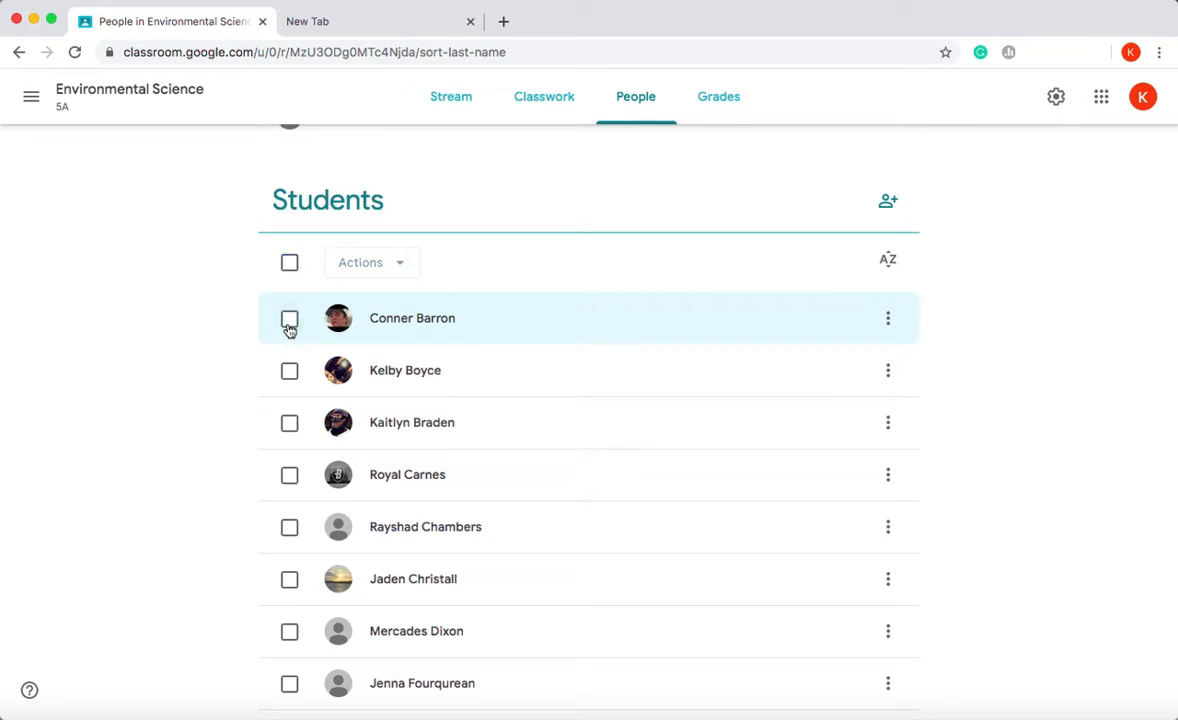
Step: Start an email to the first two students on the Environmental Science 5A roster and close the draft without sending it
left_click(289, 322)
left_click(292, 375)
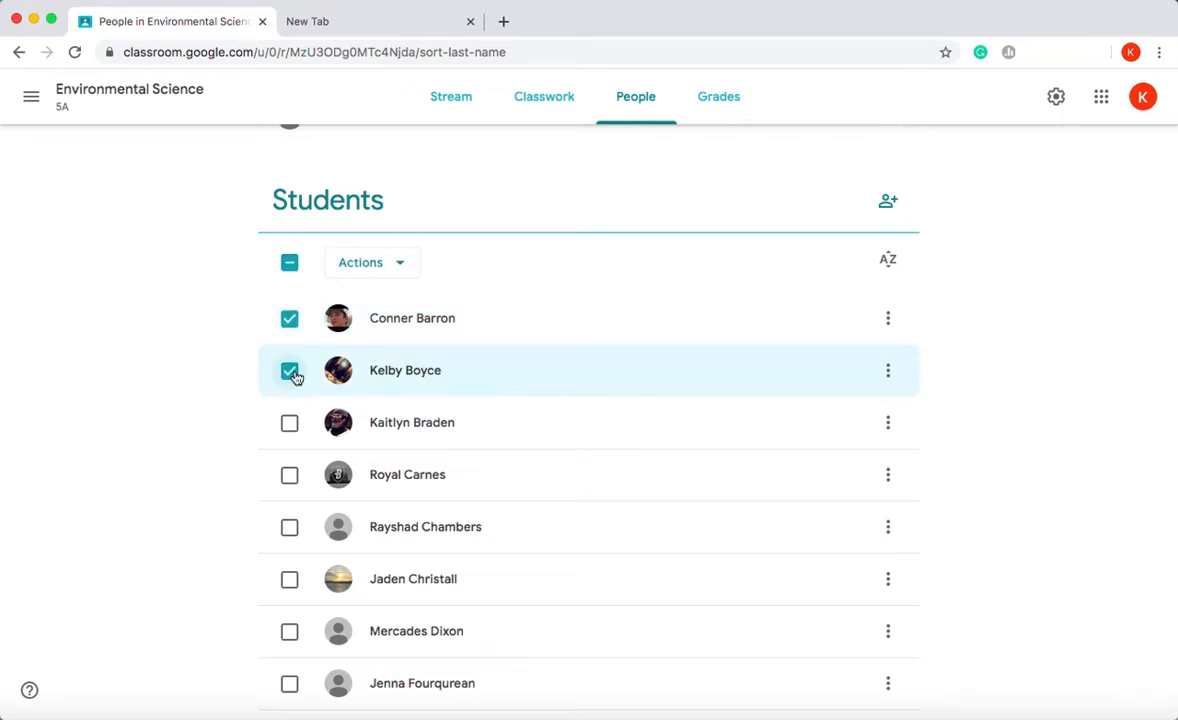
left_click(399, 263)
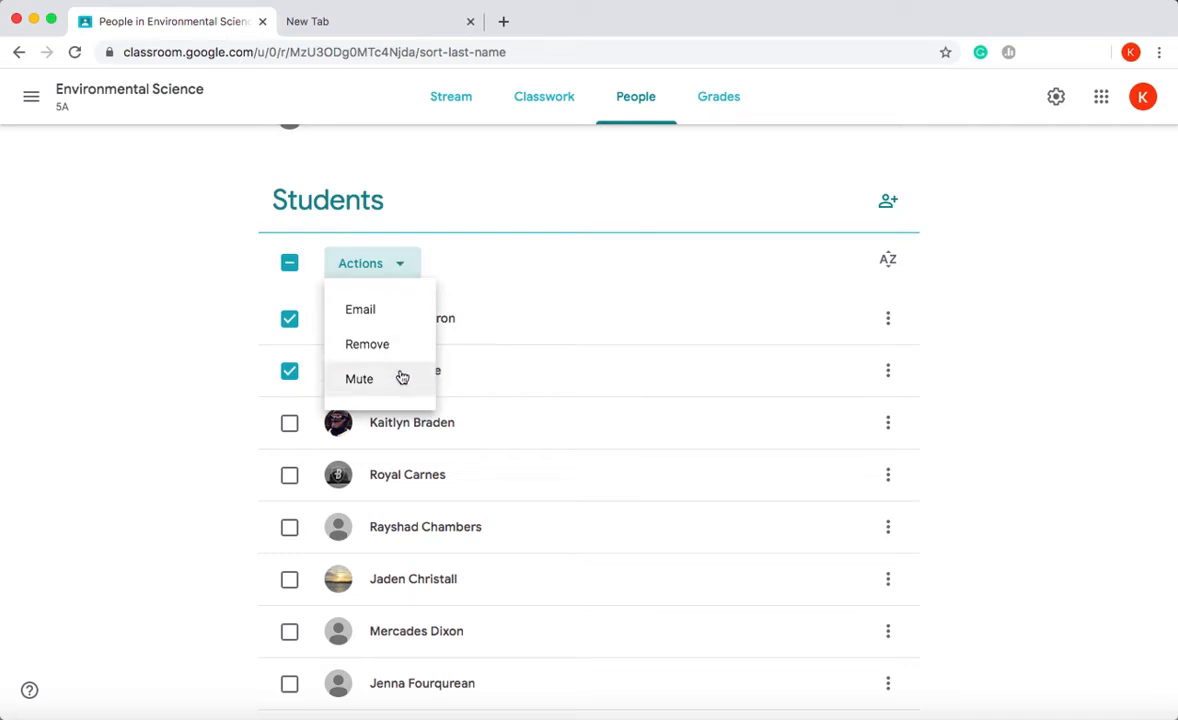
left_click(400, 321)
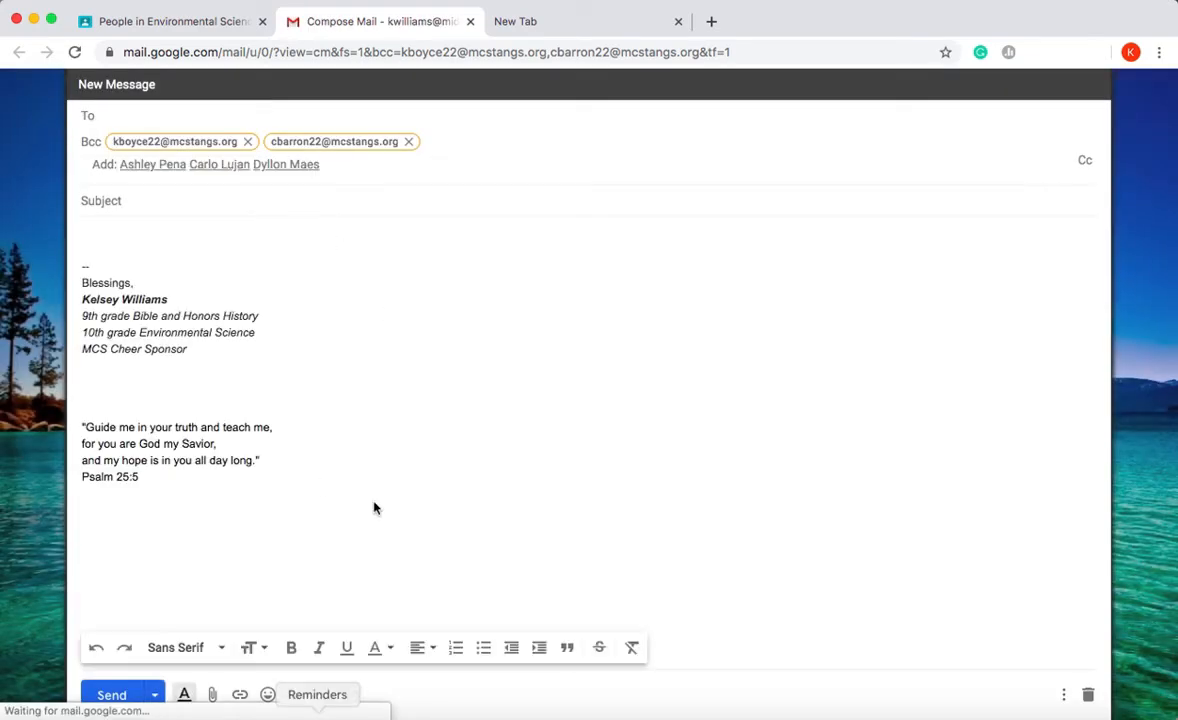
left_click(470, 22)
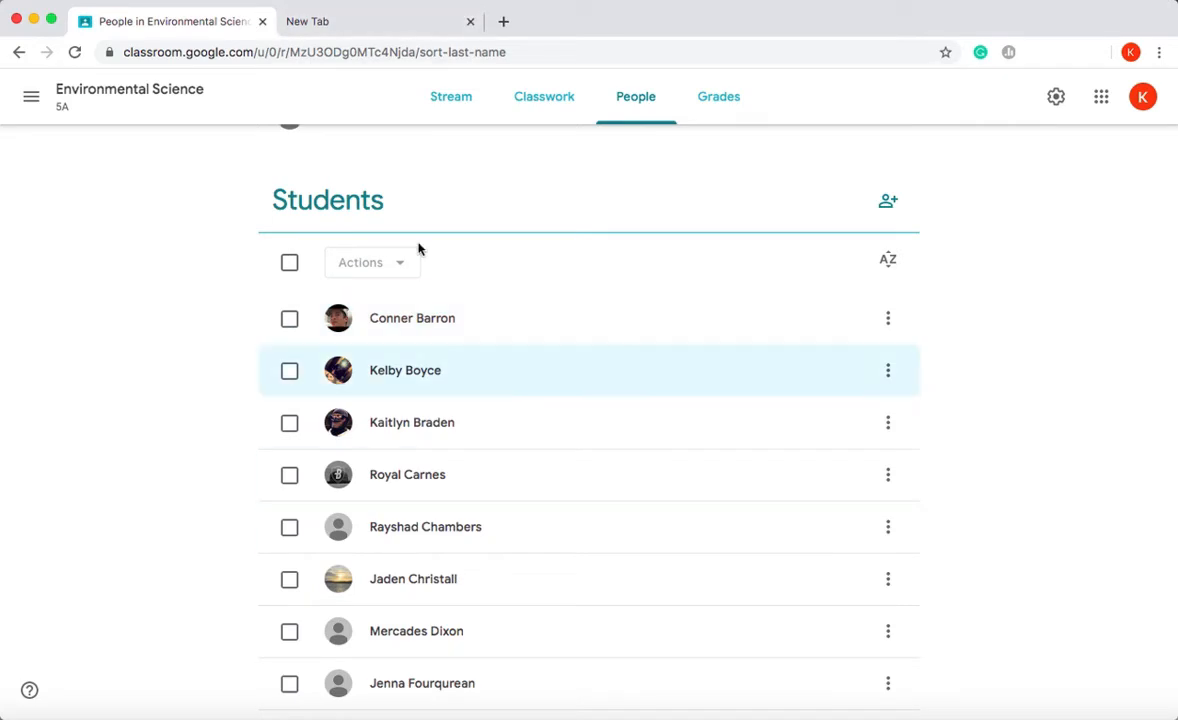
Step: Review the Environmental Science 5A roster, switch to the Biology 3A class, and open its people list
scroll(256, 478, "down", 1)
scroll(258, 477, "down", 3)
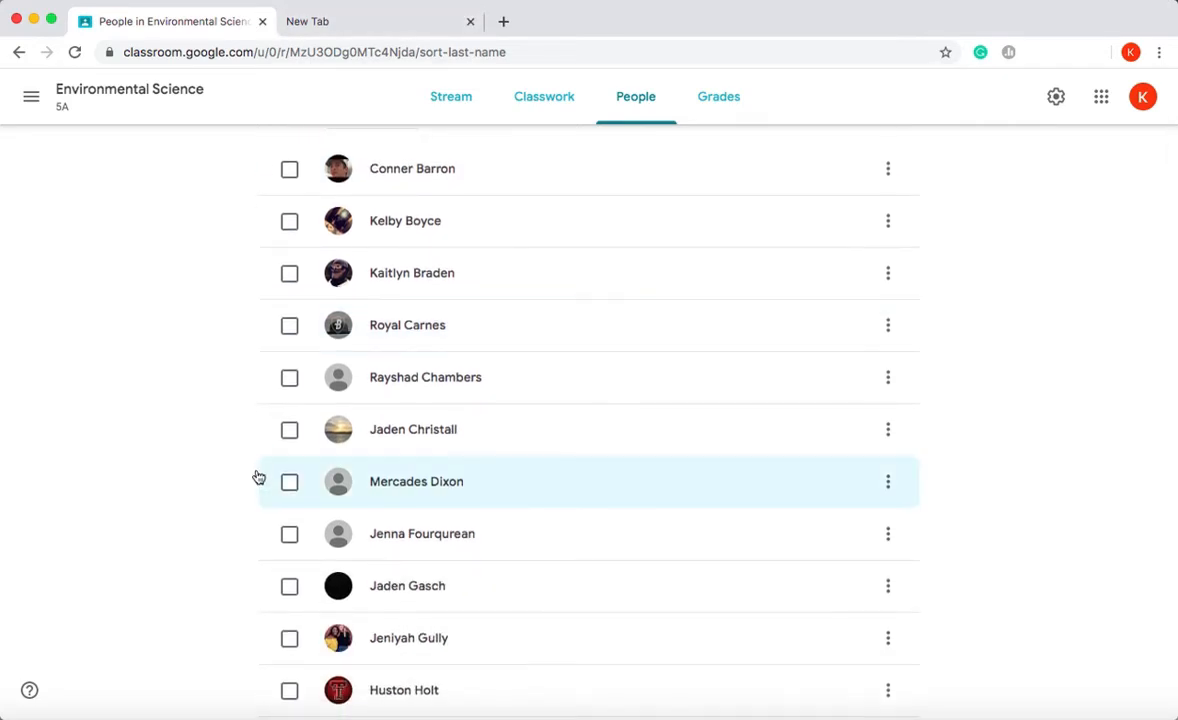
scroll(258, 477, "down", 6)
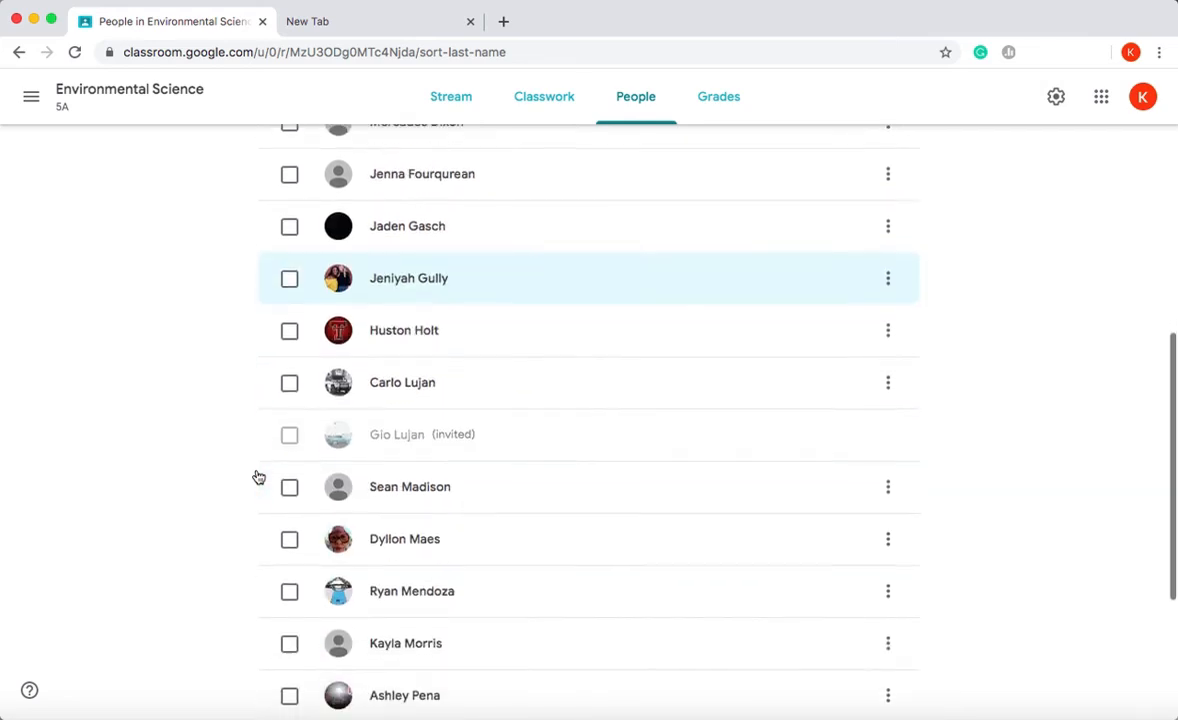
scroll(258, 477, "up", 12)
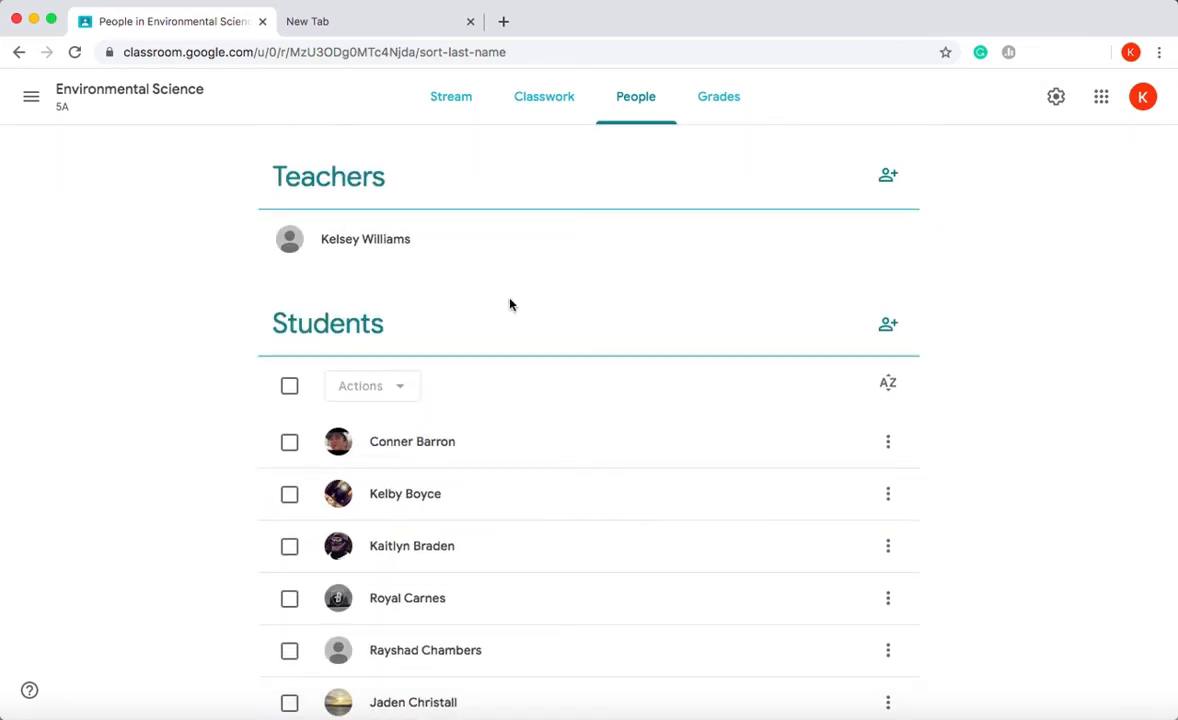
left_click(24, 98)
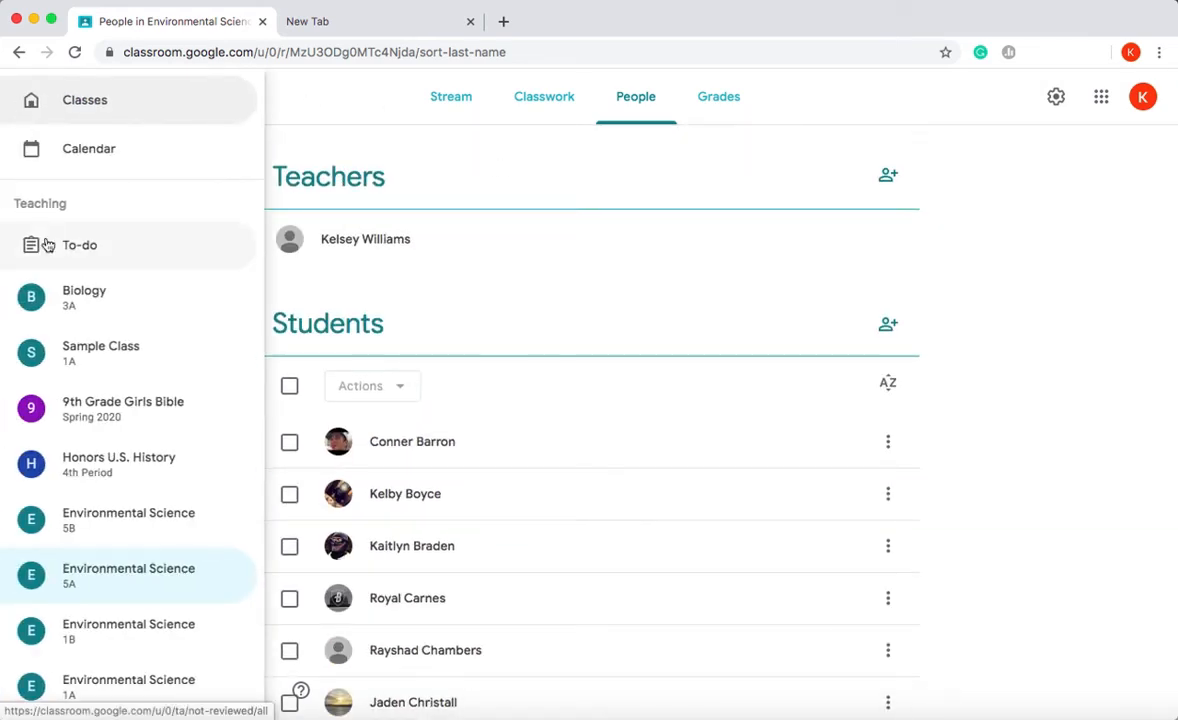
left_click(68, 291)
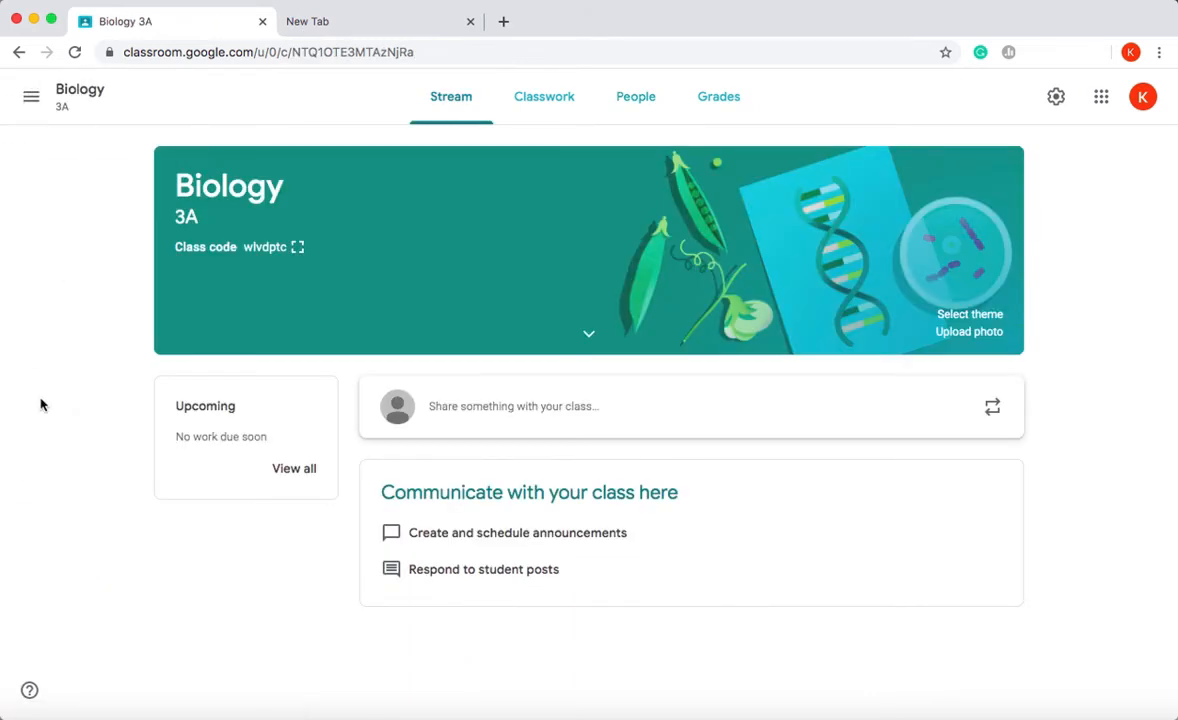
left_click(634, 100)
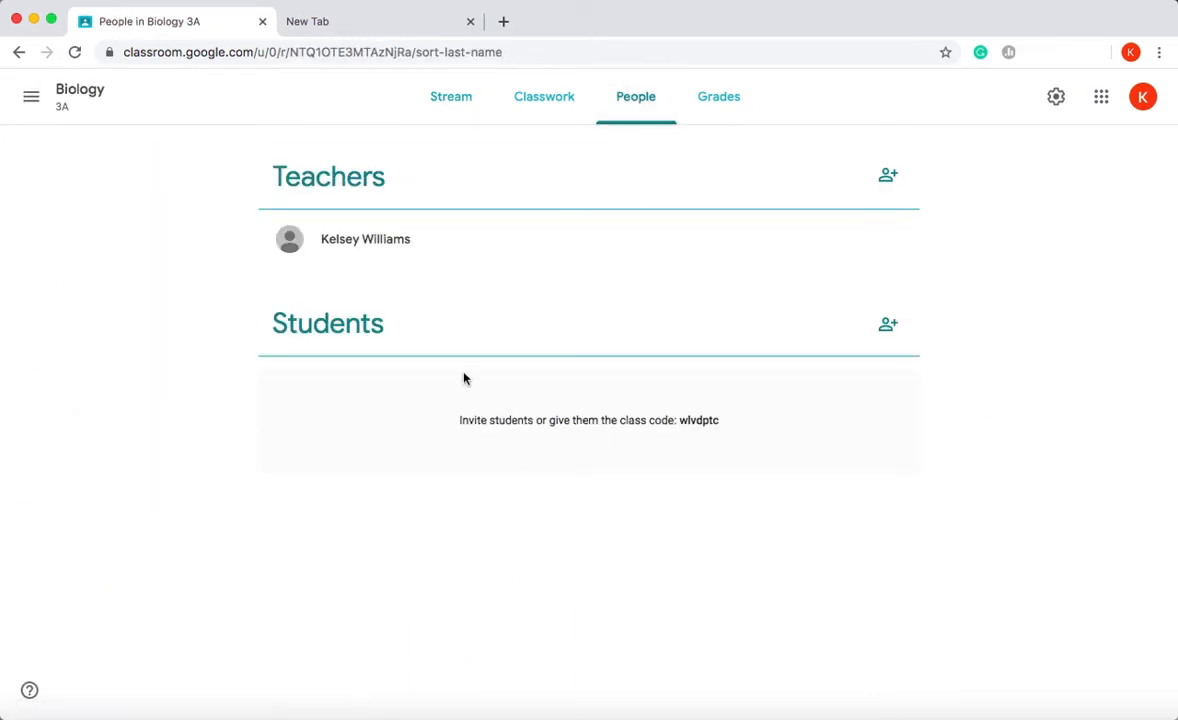
Step: Search for a student to invite to Biology 3A by first name, clear the entry, and cancel the invitation
left_click(889, 326)
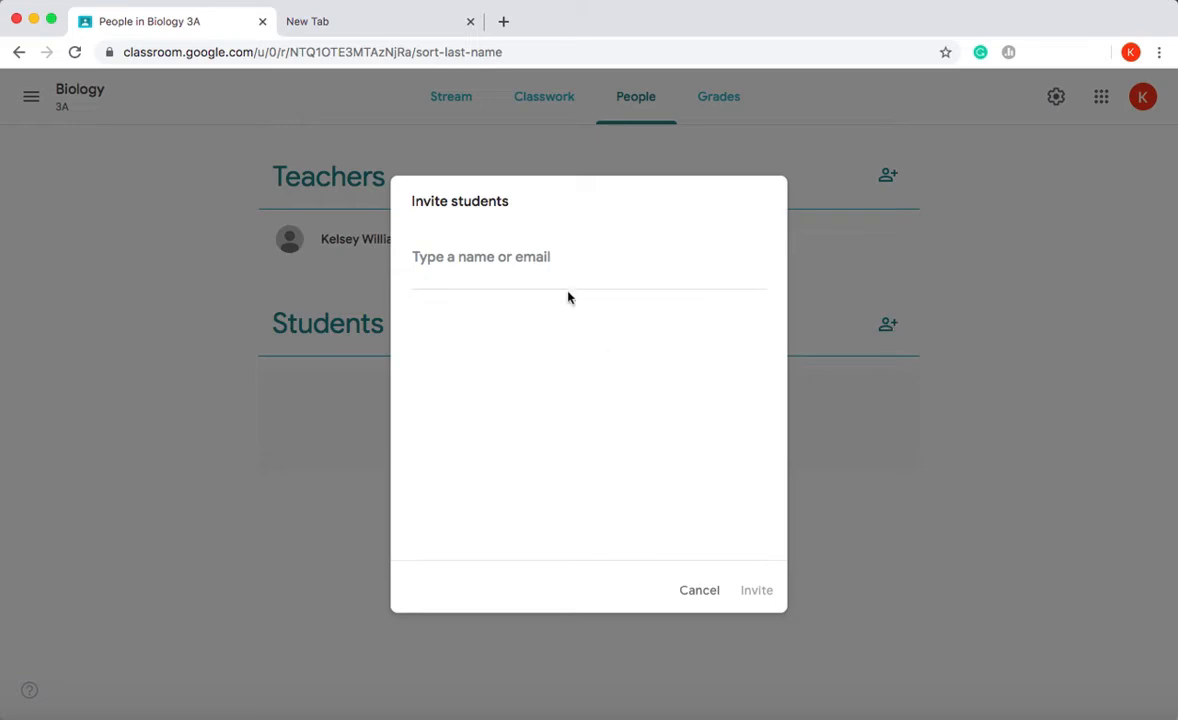
type("kelsey")
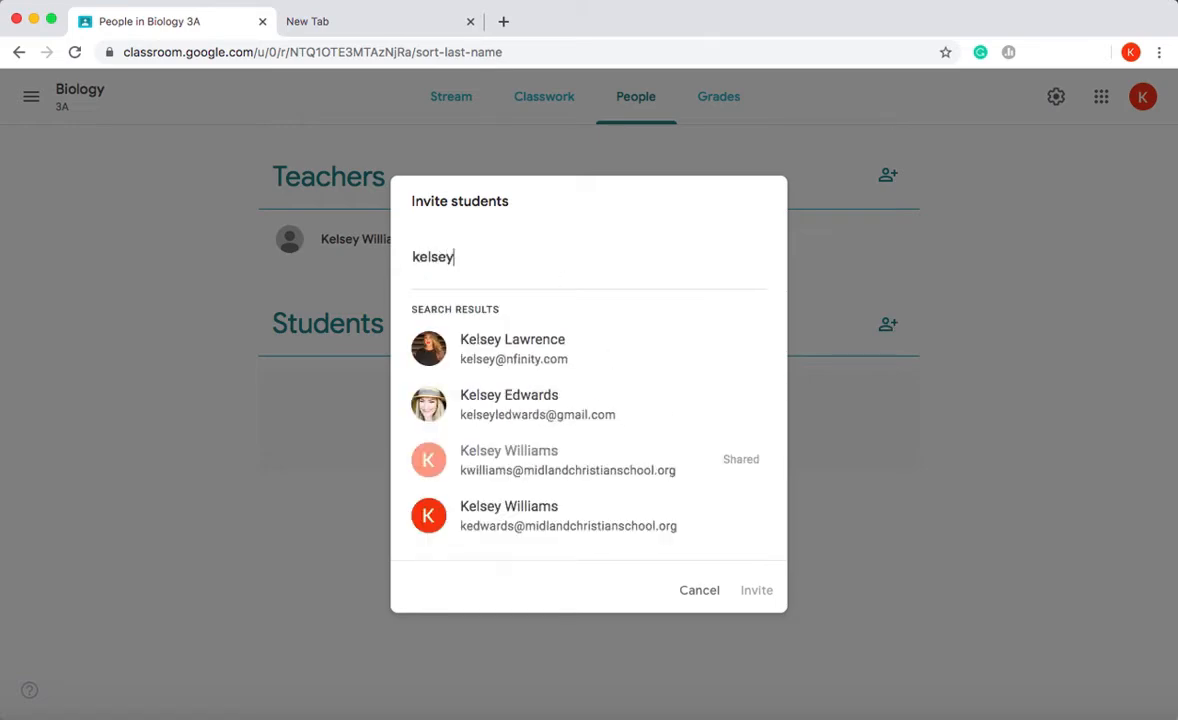
key("BackSpace")
key("BackSpace")
key("BackSpace")
key("BackSpace")
key("BackSpace")
key("BackSpace")
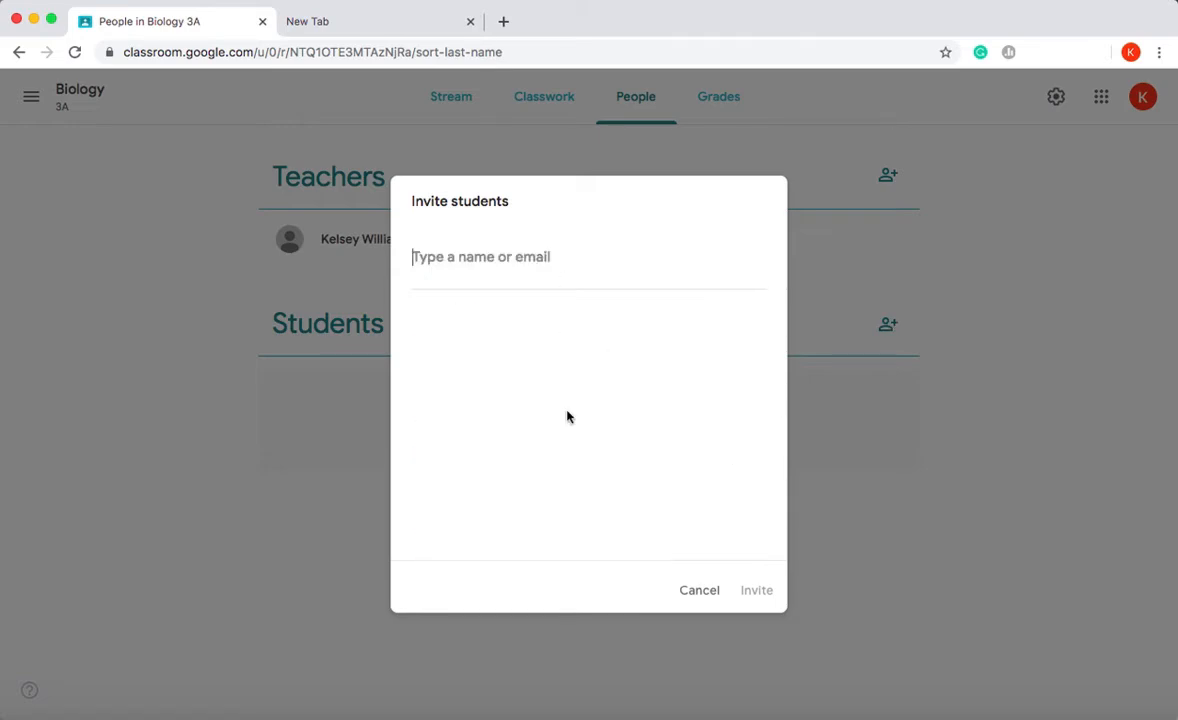
left_click(697, 600)
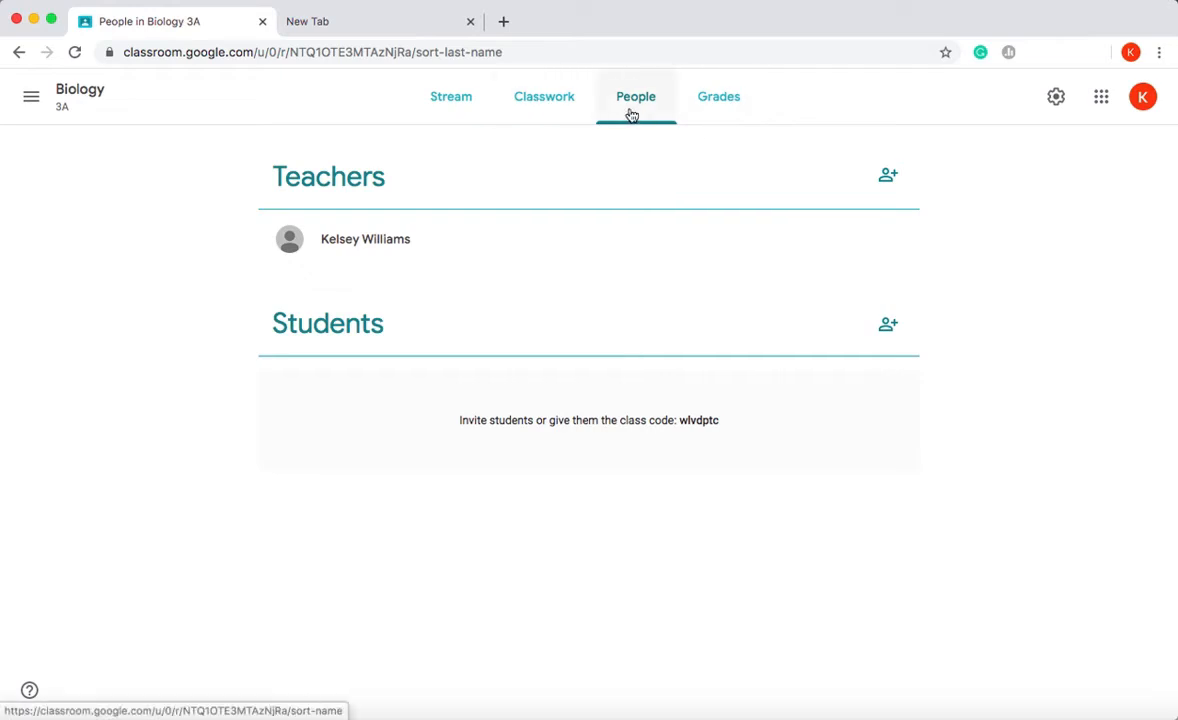
Step: Start a Biology 3A stream announcement with "Week 1" and, after a blank line, "This week you will complete 3 assignments"
left_click(451, 97)
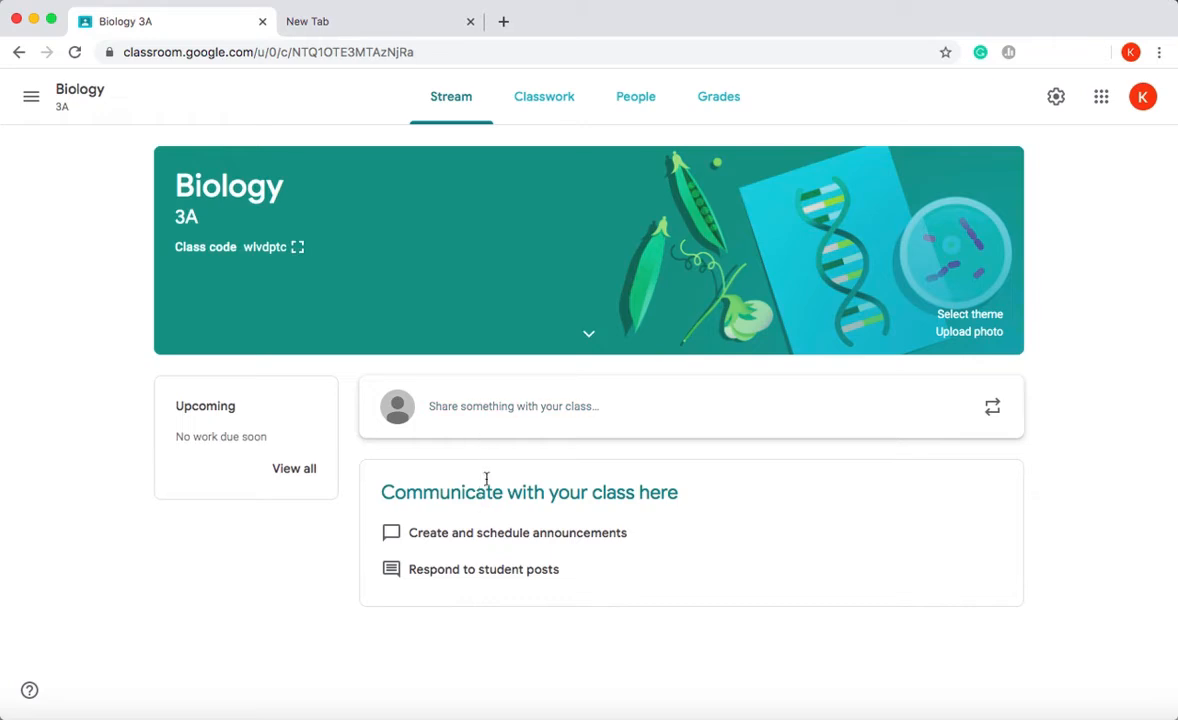
left_click(510, 408)
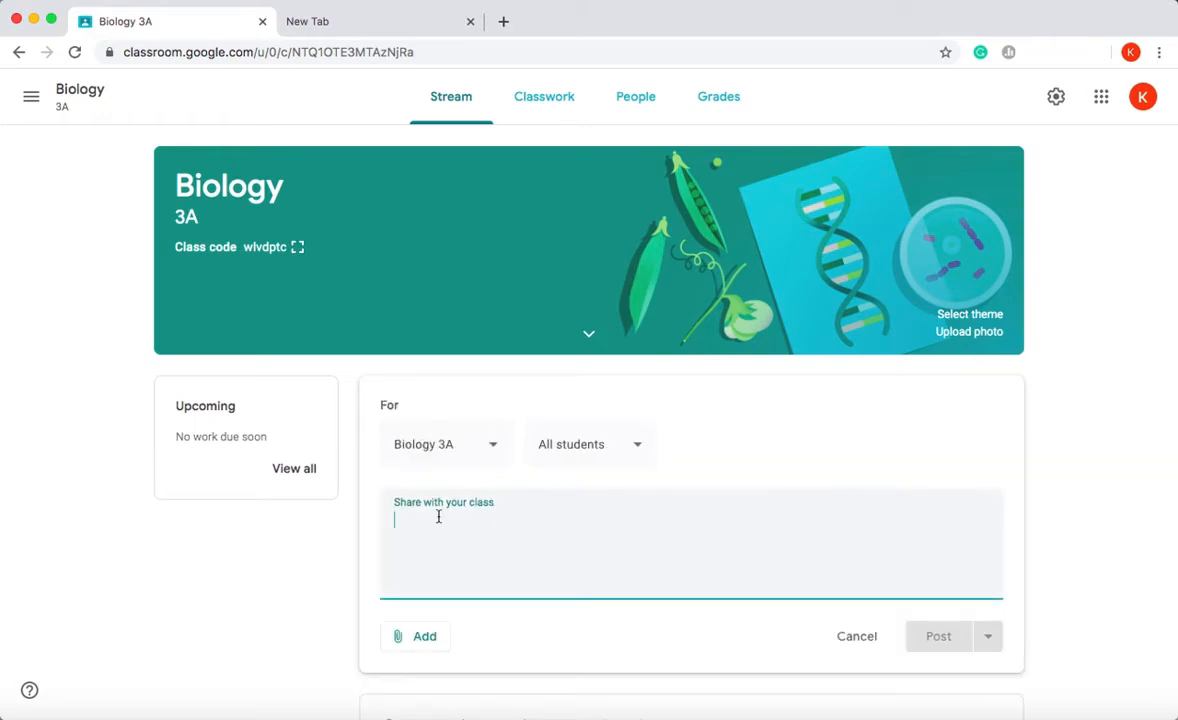
type("Week 1")
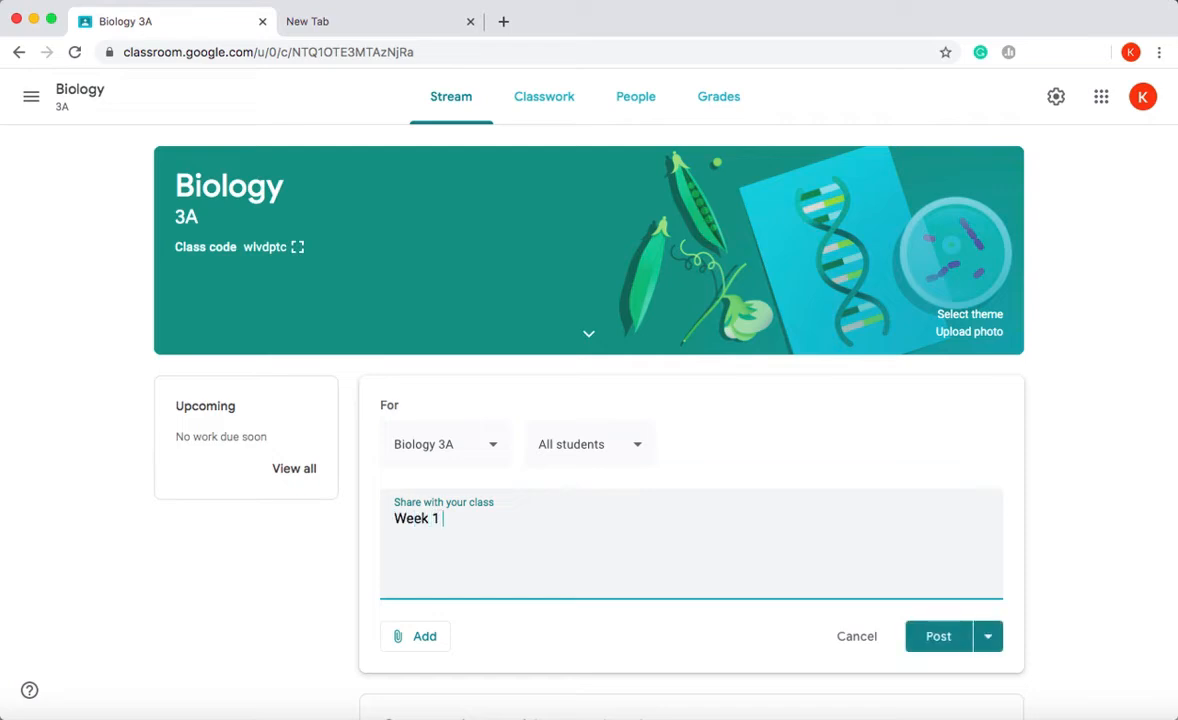
key("Return")
key("Return")
type("This week you will complete 3 assignments")
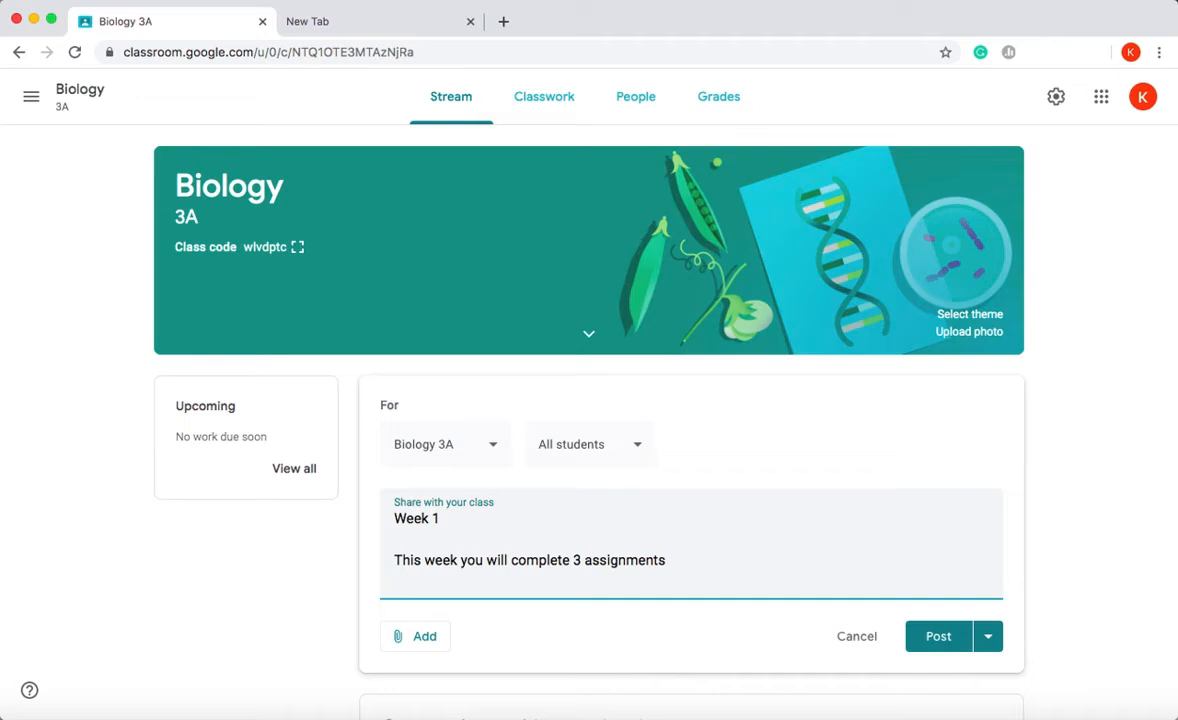
Step: Add the closing lines "Any questions email." and "Have a great week" to the announcement, separated by blank lines
key("Return")
type("Any questions an")
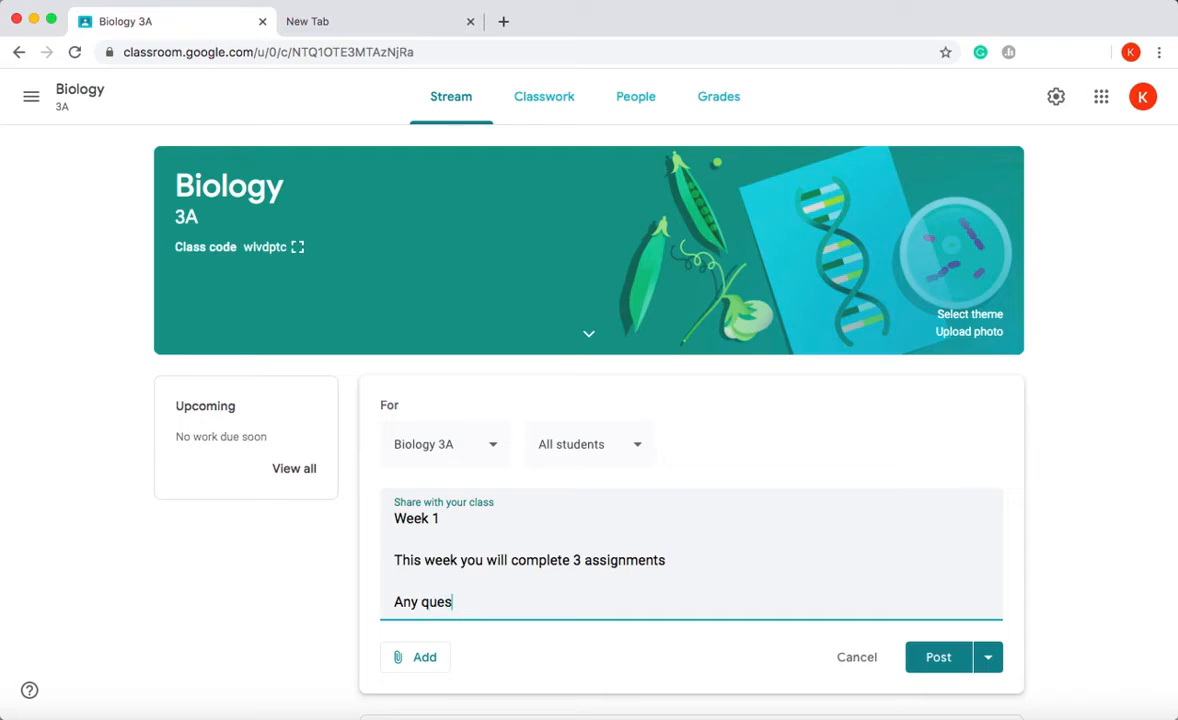
key("BackSpace")
key("BackSpace")
type("email.")
key("Return")
key("Return")
type("Has")
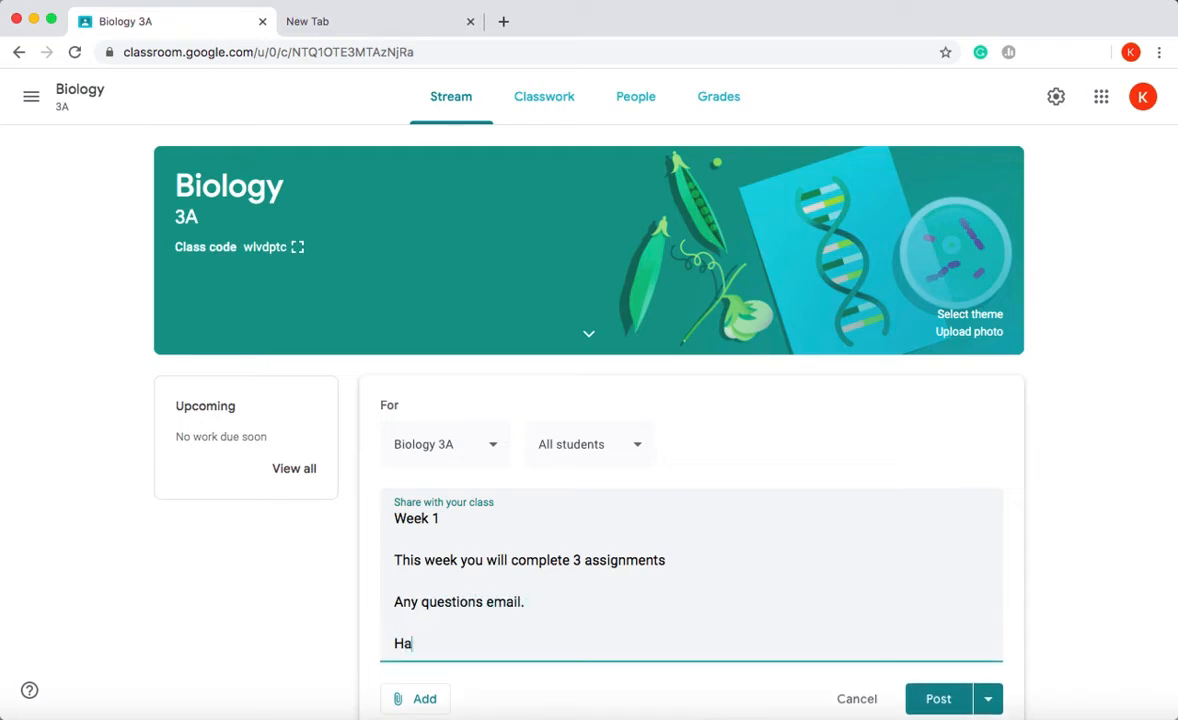
key("BackSpace")
type("ve a great wekk")
key("BackSpace")
key("BackSpace")
type("ek")
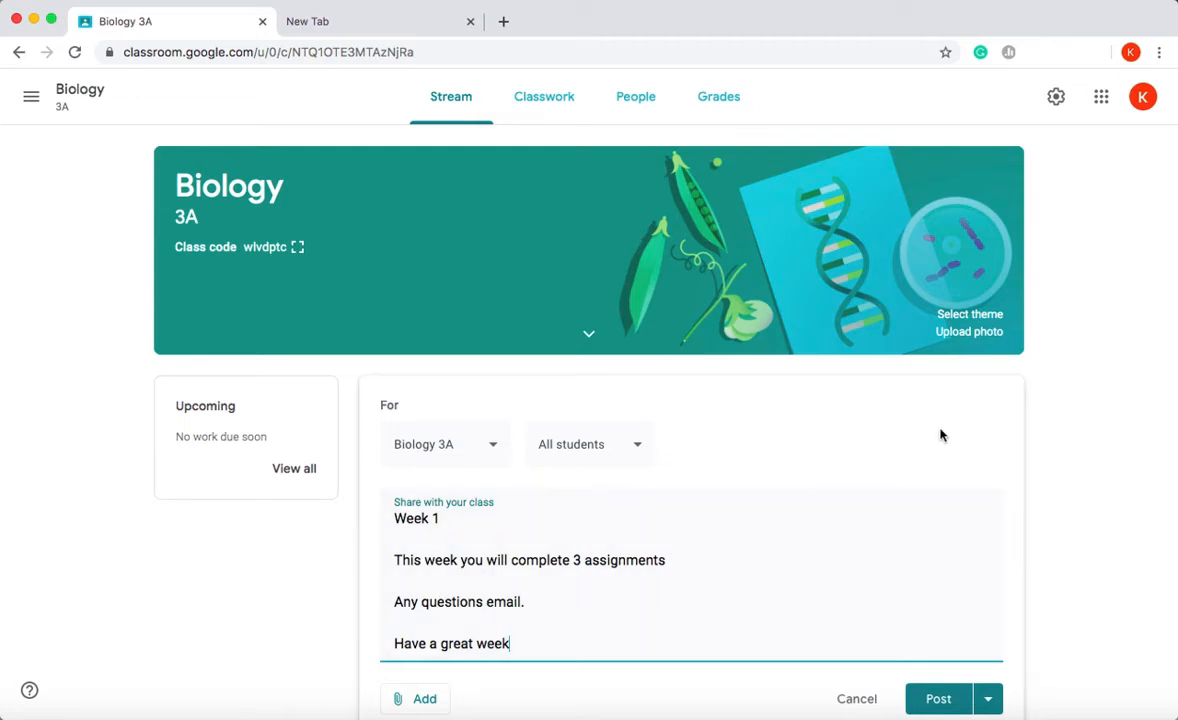
Step: Post the Week 1 announcement to all students in Biology 3A
scroll(1018, 437, "down", 1)
scroll(1027, 468, "down", 3)
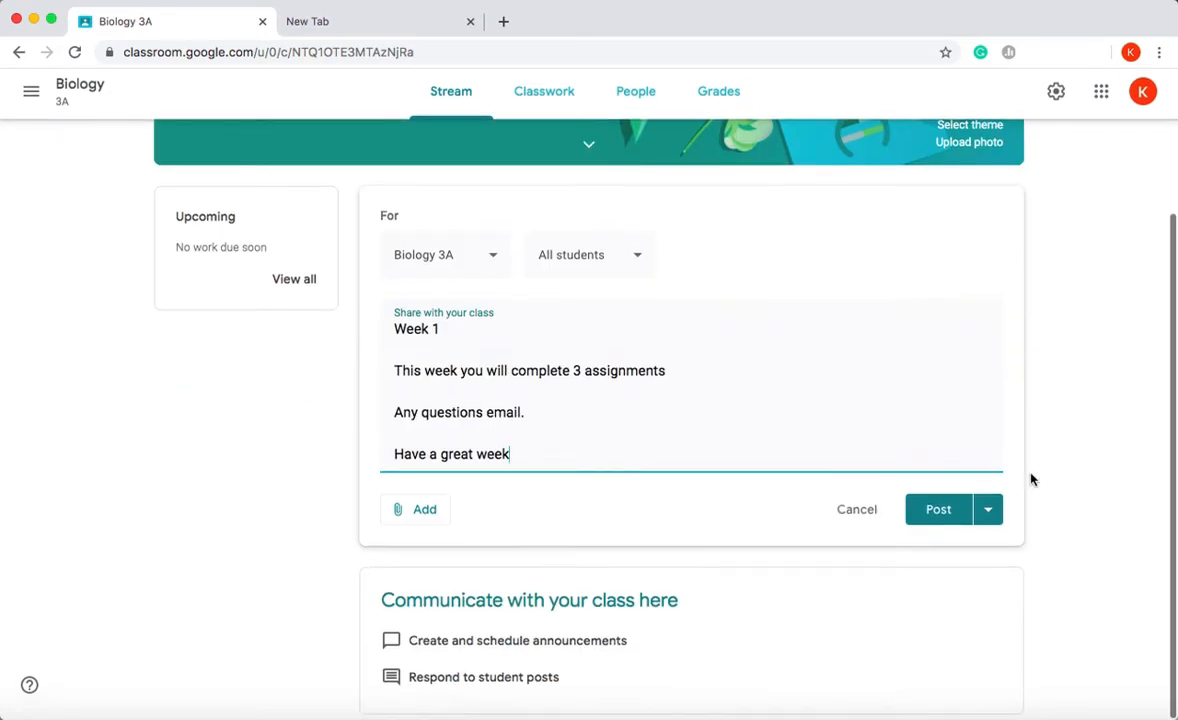
left_click(918, 514)
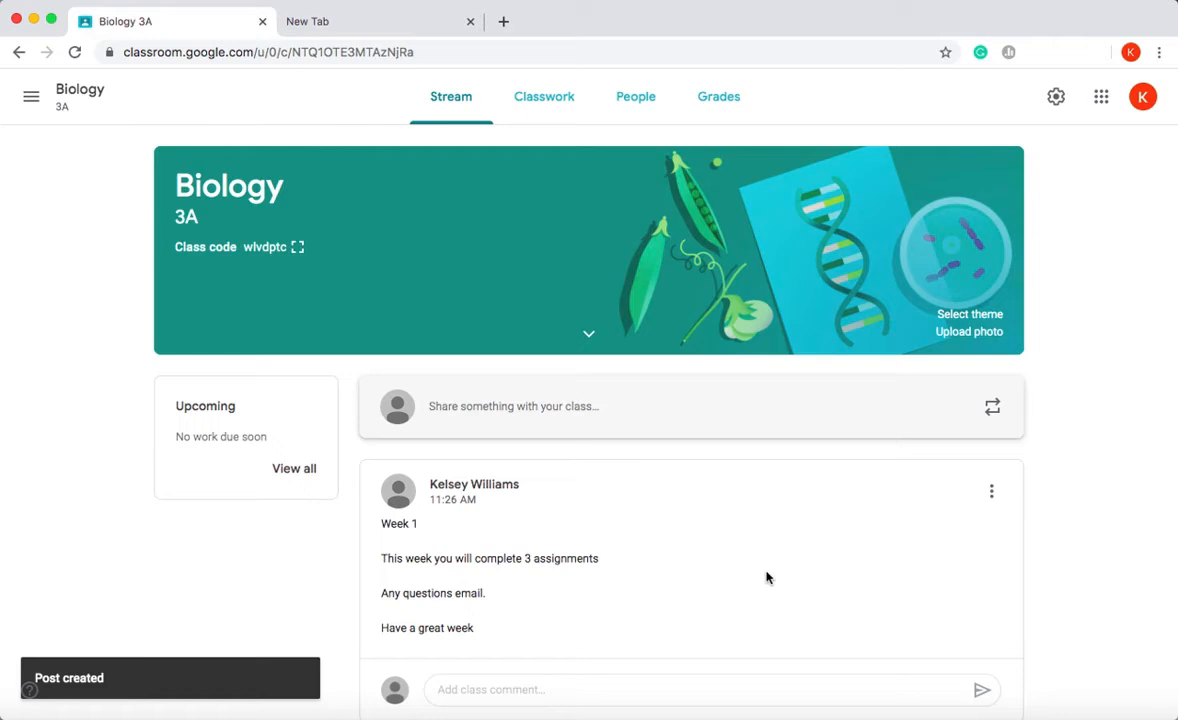
Step: Begin another class announcement, view the attachment types that can be added, and cancel the announcement
scroll(800, 520, "down", 1)
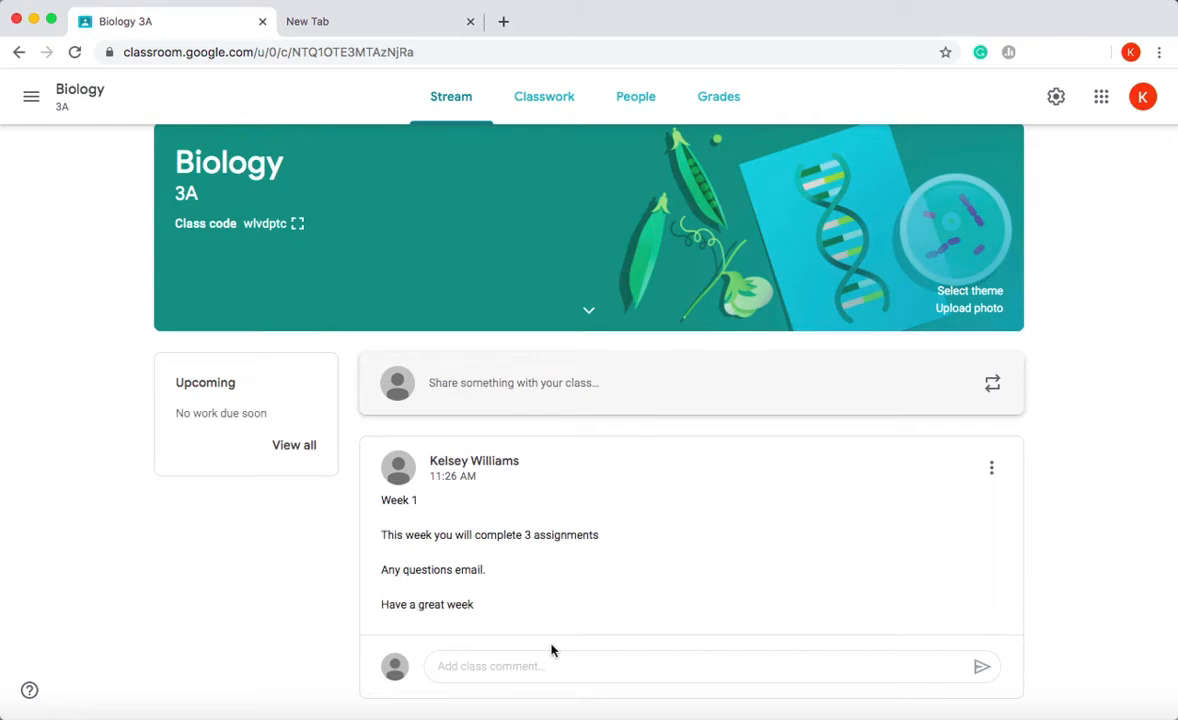
scroll(550, 589, "down", 1)
left_click(452, 401)
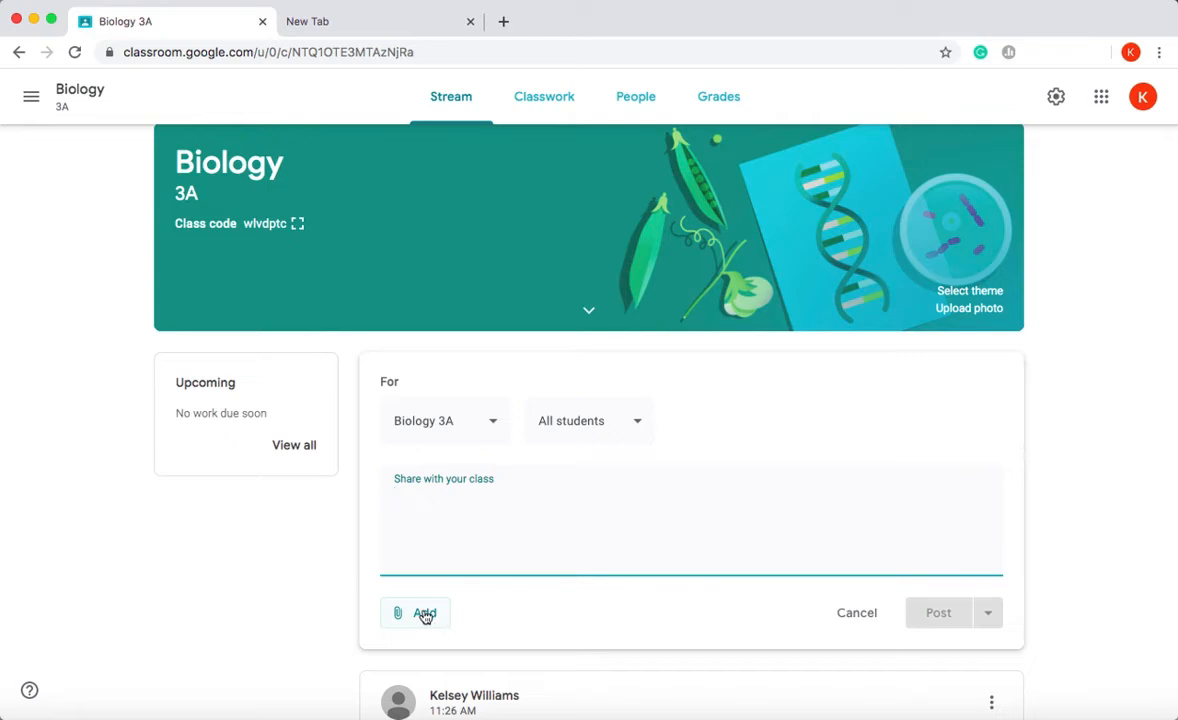
left_click(424, 614)
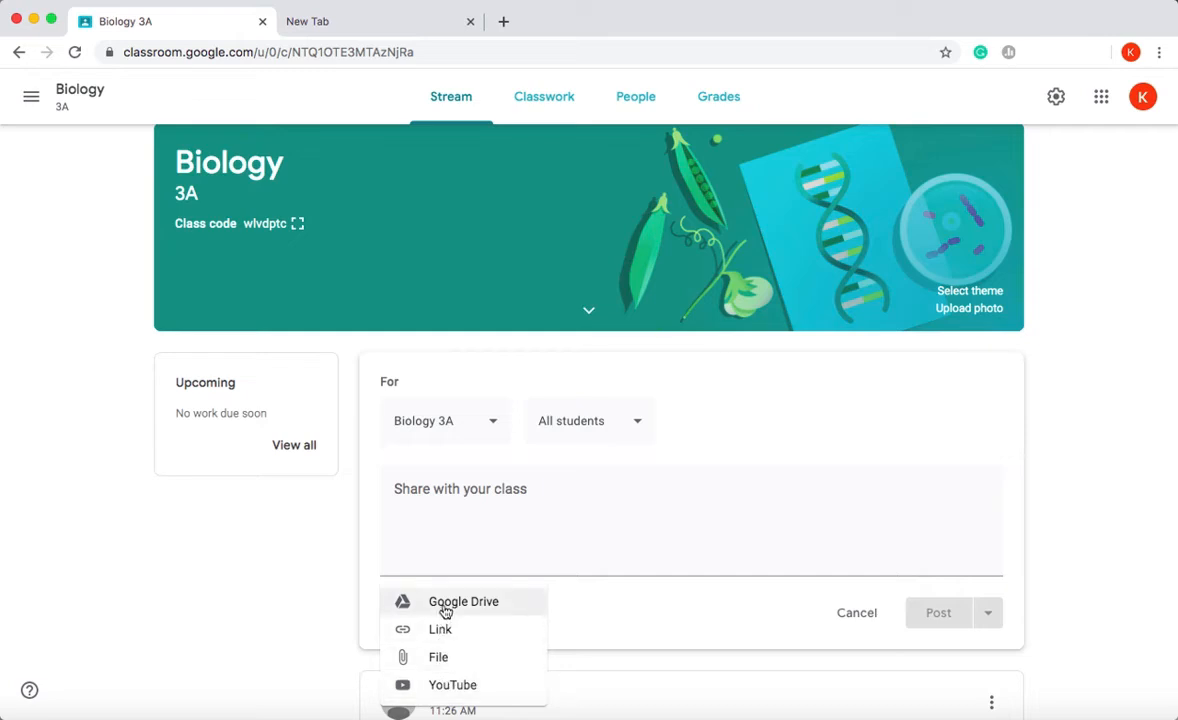
left_click(368, 552)
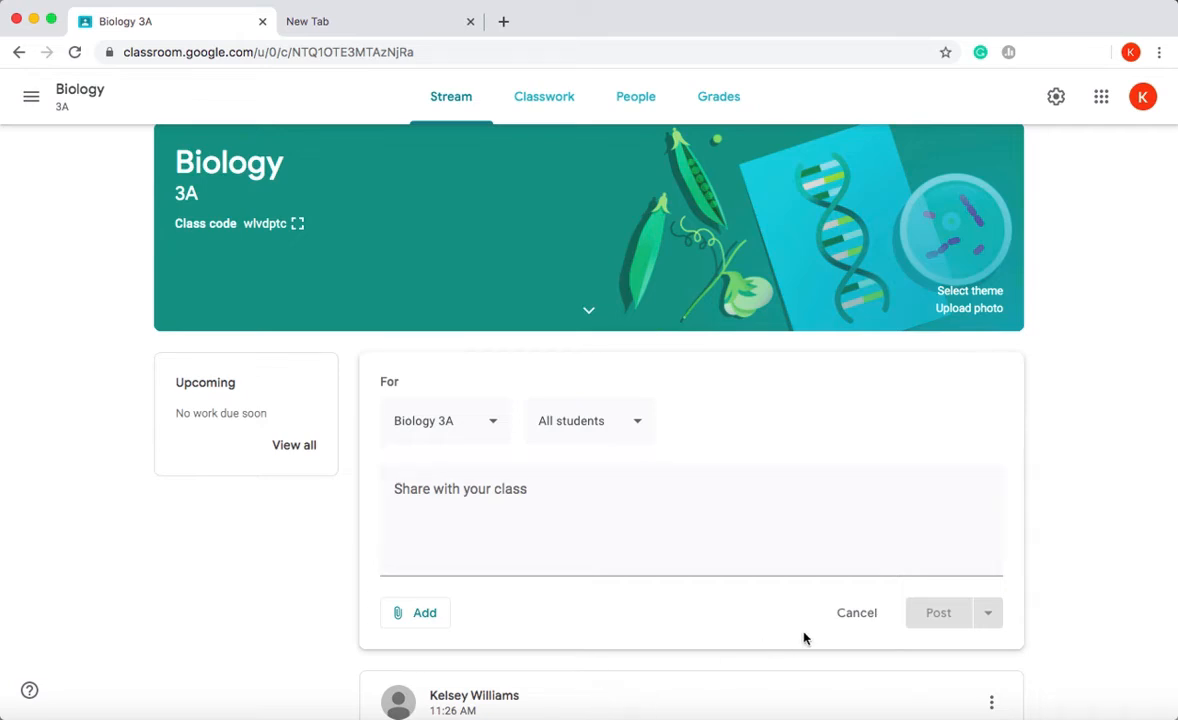
left_click(843, 614)
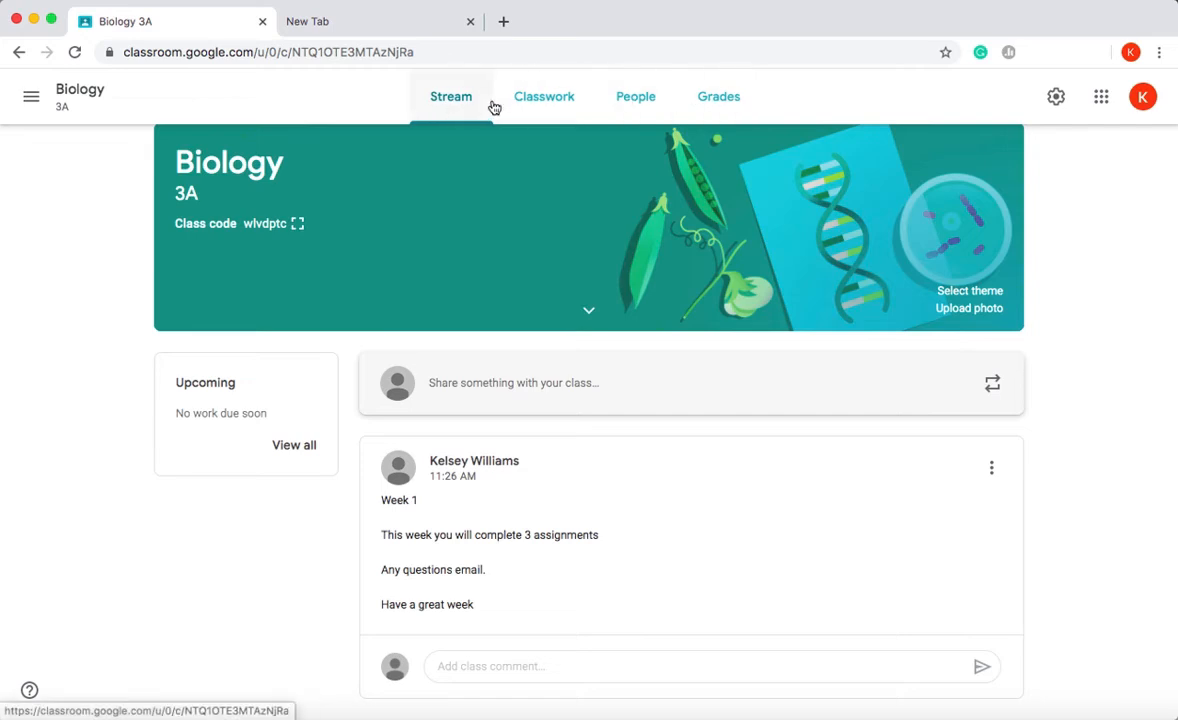
Step: Open the Biology 3A classwork, view what can be created there, and add a topic named "DNA"
left_click(527, 115)
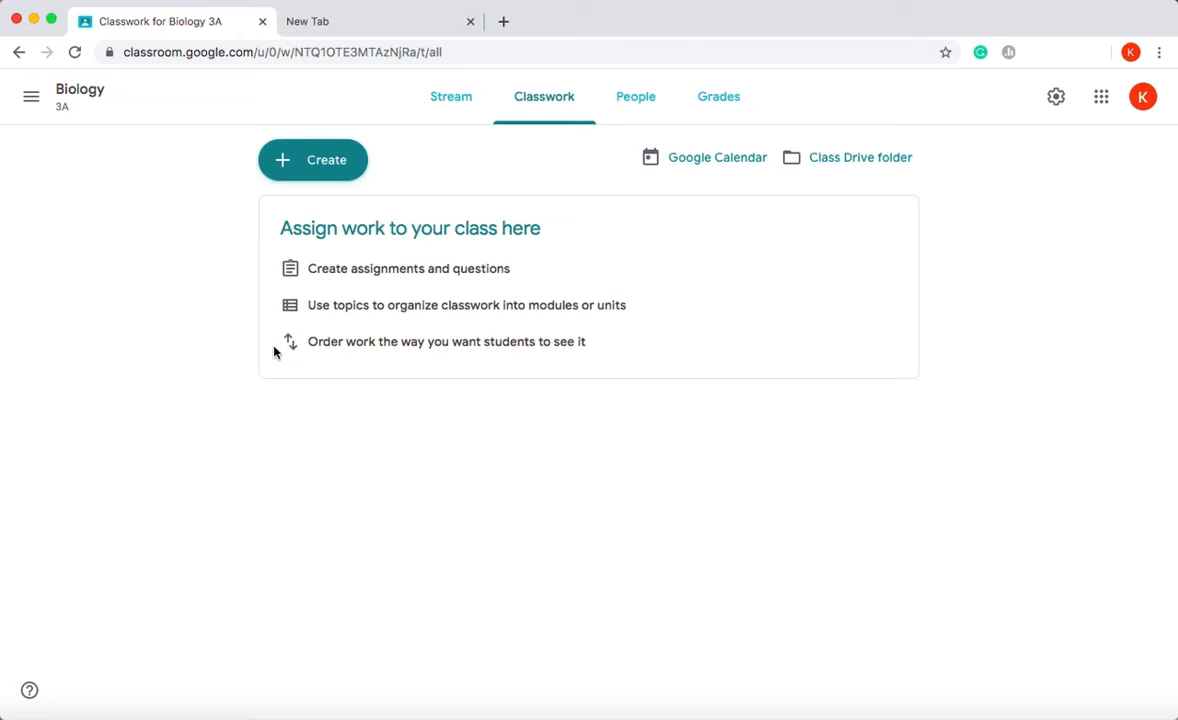
left_click(316, 167)
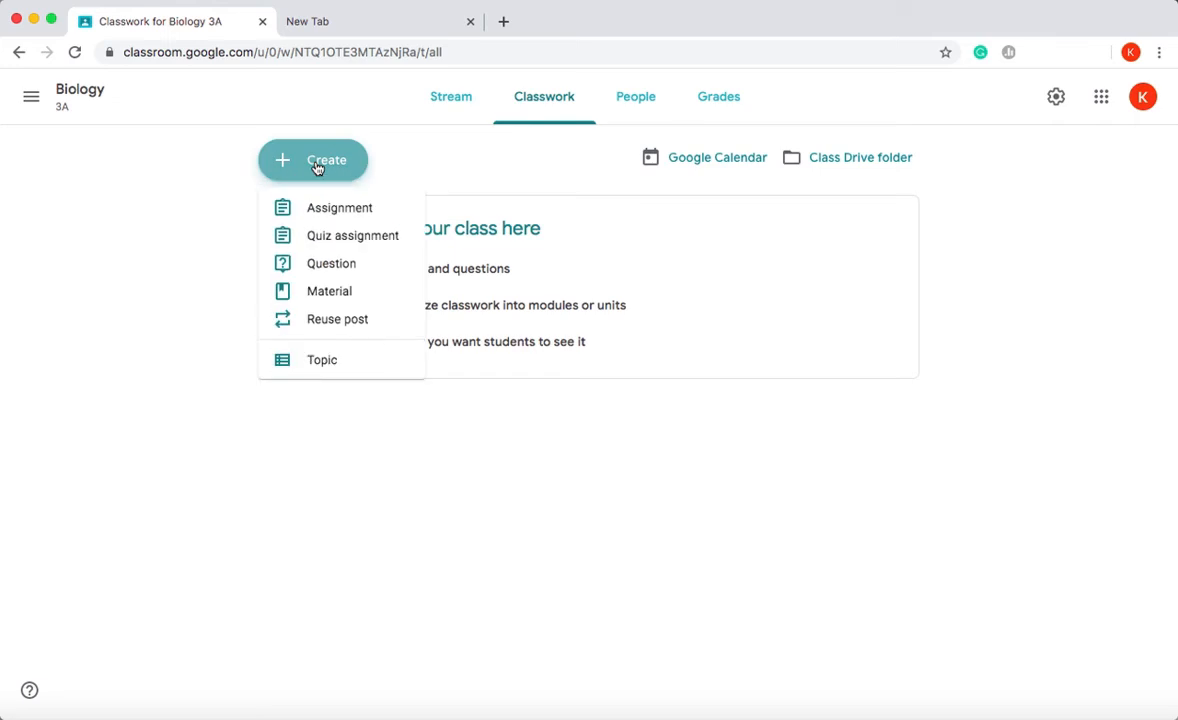
left_click(212, 214)
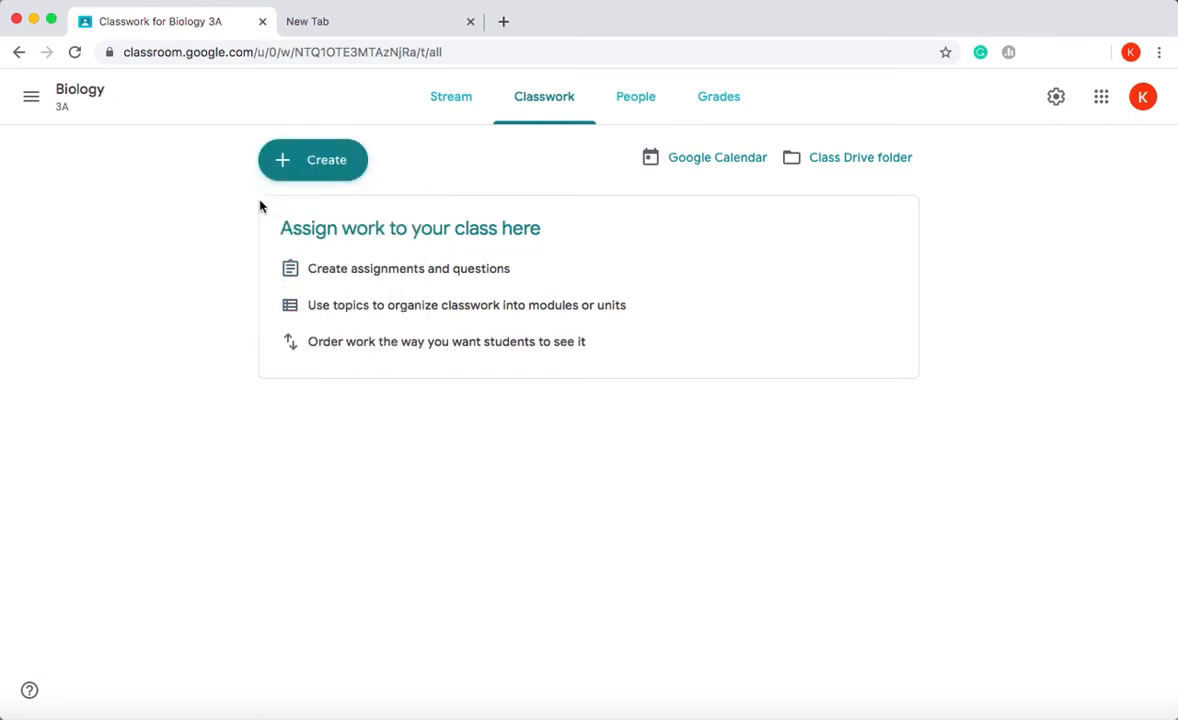
left_click(321, 166)
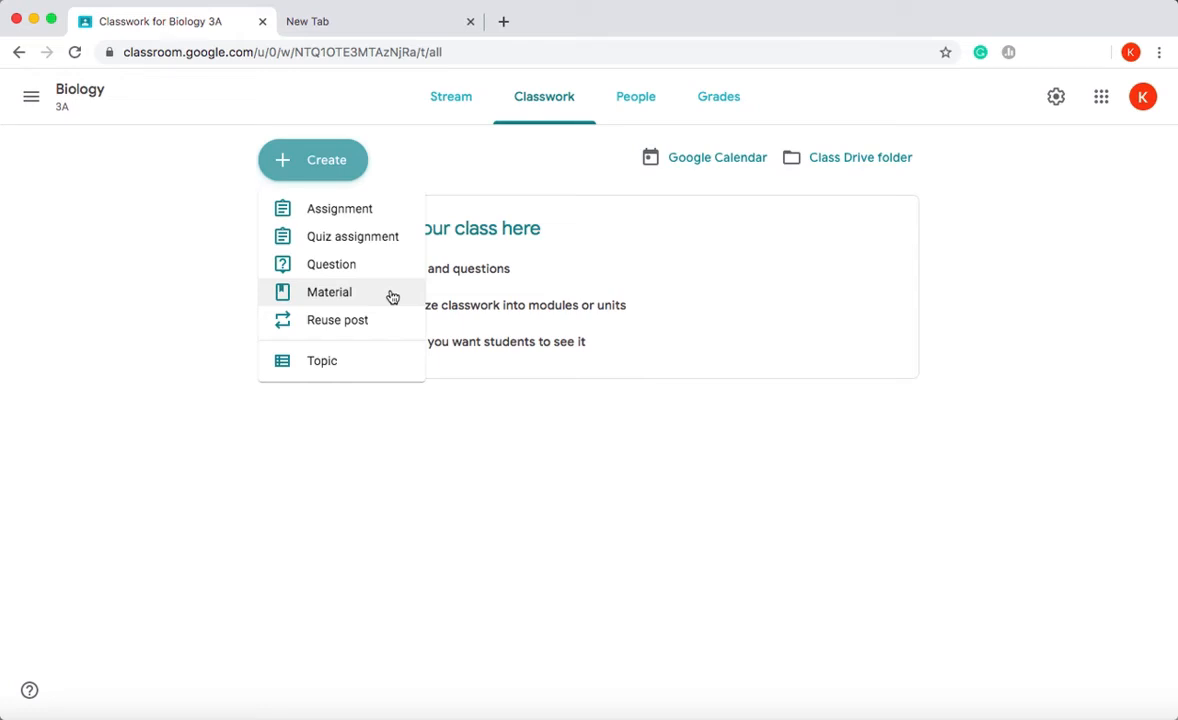
left_click(365, 360)
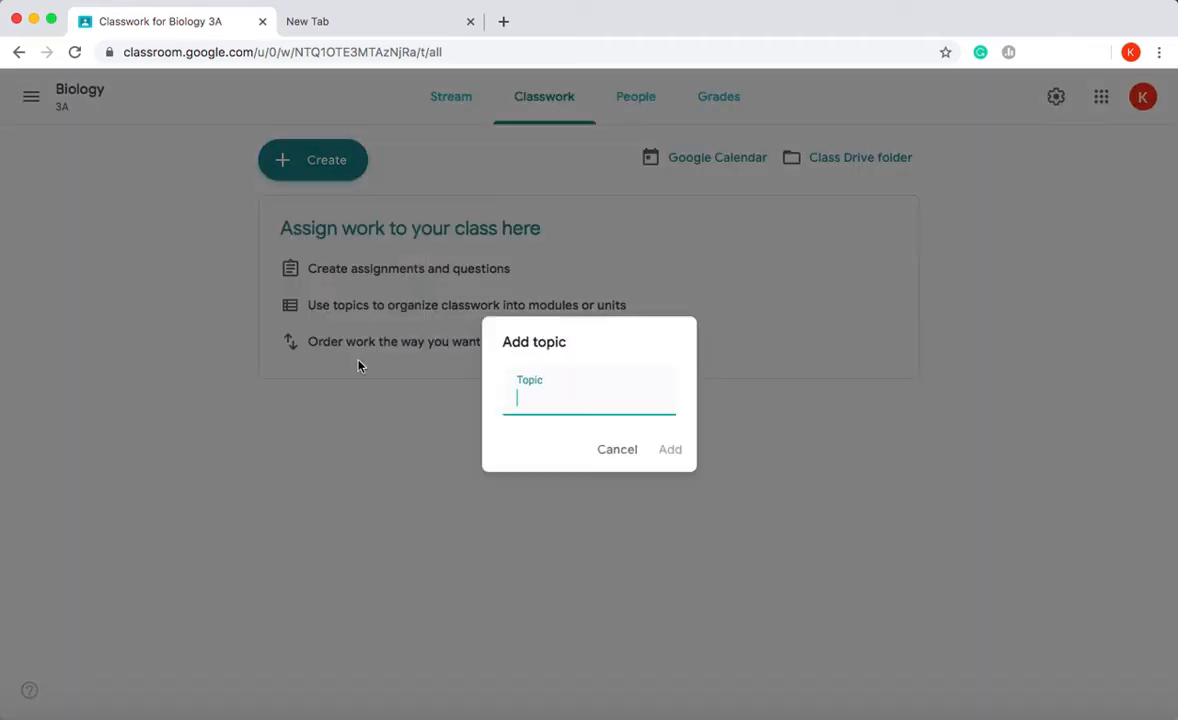
type("DNA")
left_click(679, 456)
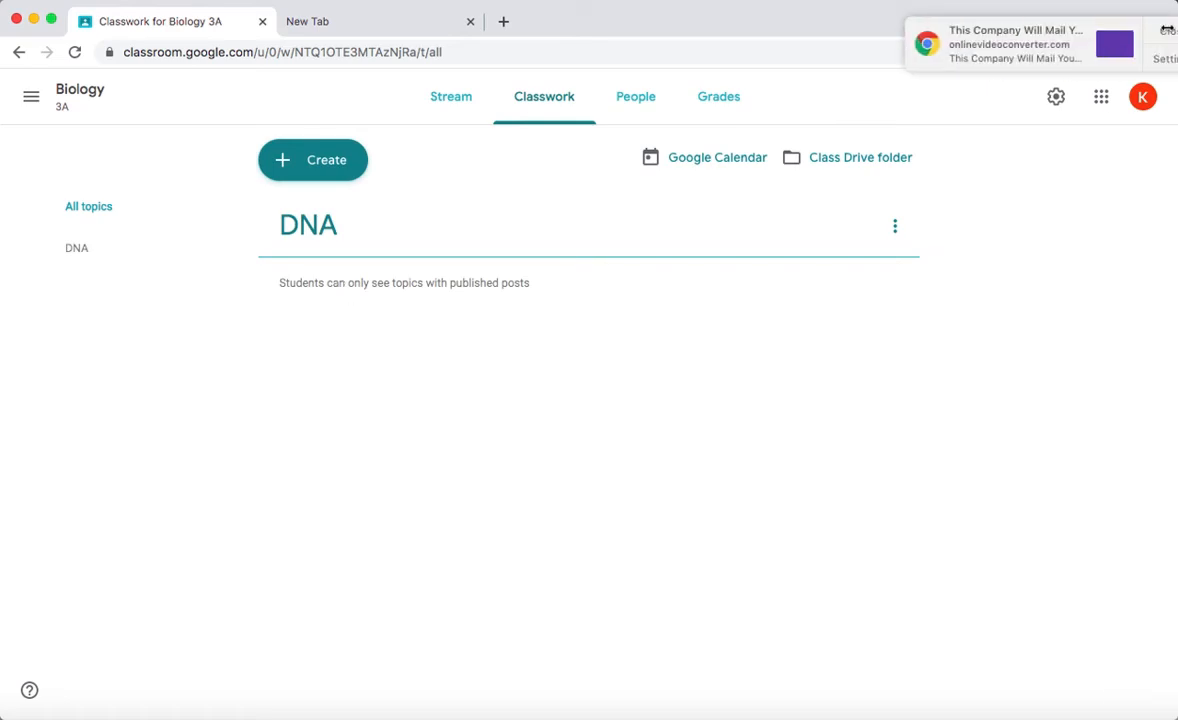
left_click(1168, 31)
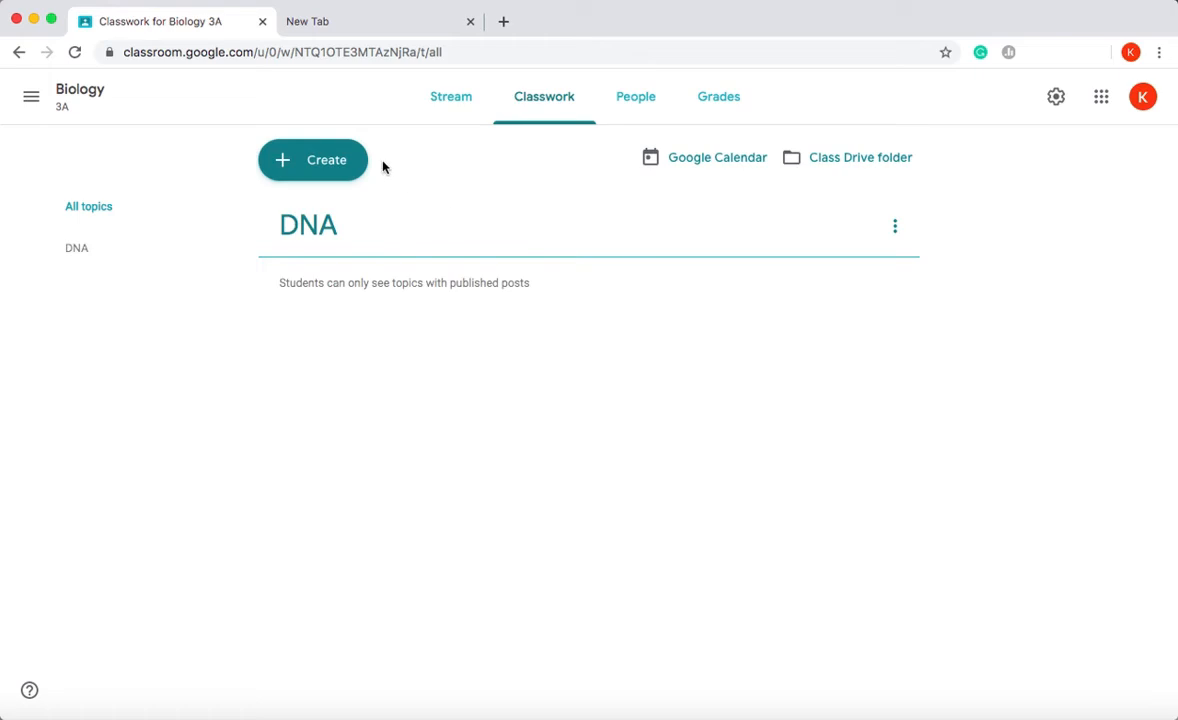
Step: Start an assignment titled "DNA worksheet" with the instructions "Complete the worksheet using your book."
left_click(286, 174)
left_click(284, 214)
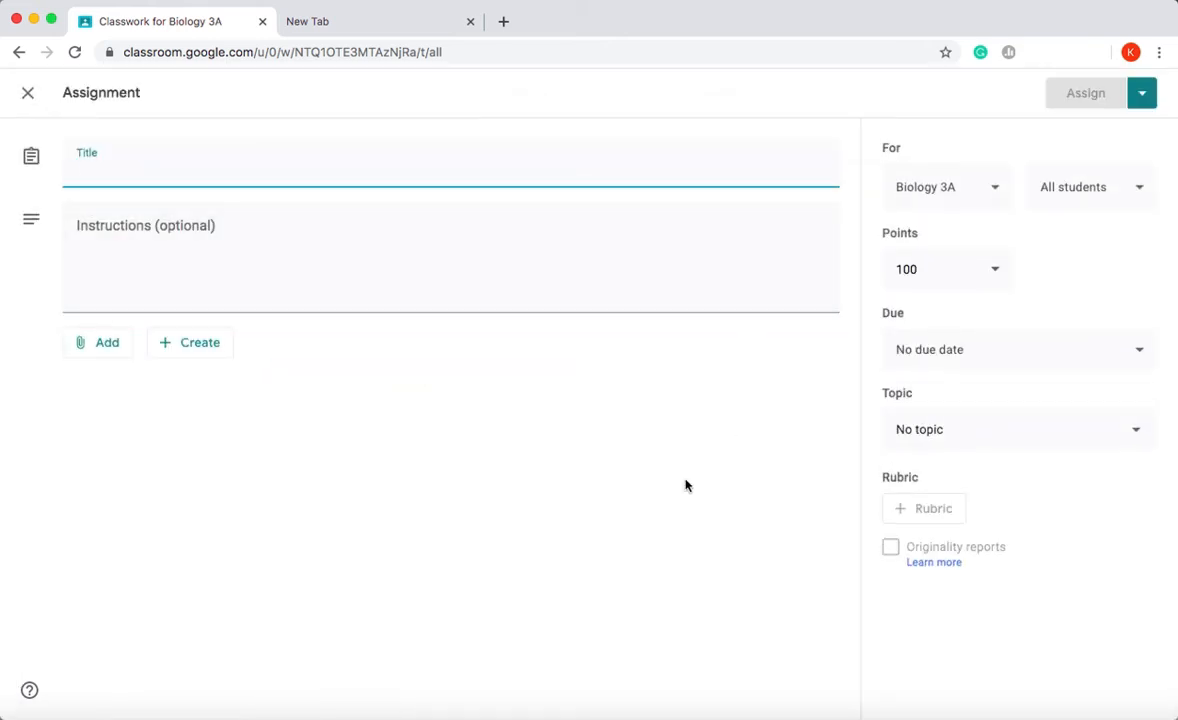
type("DNA worksheet")
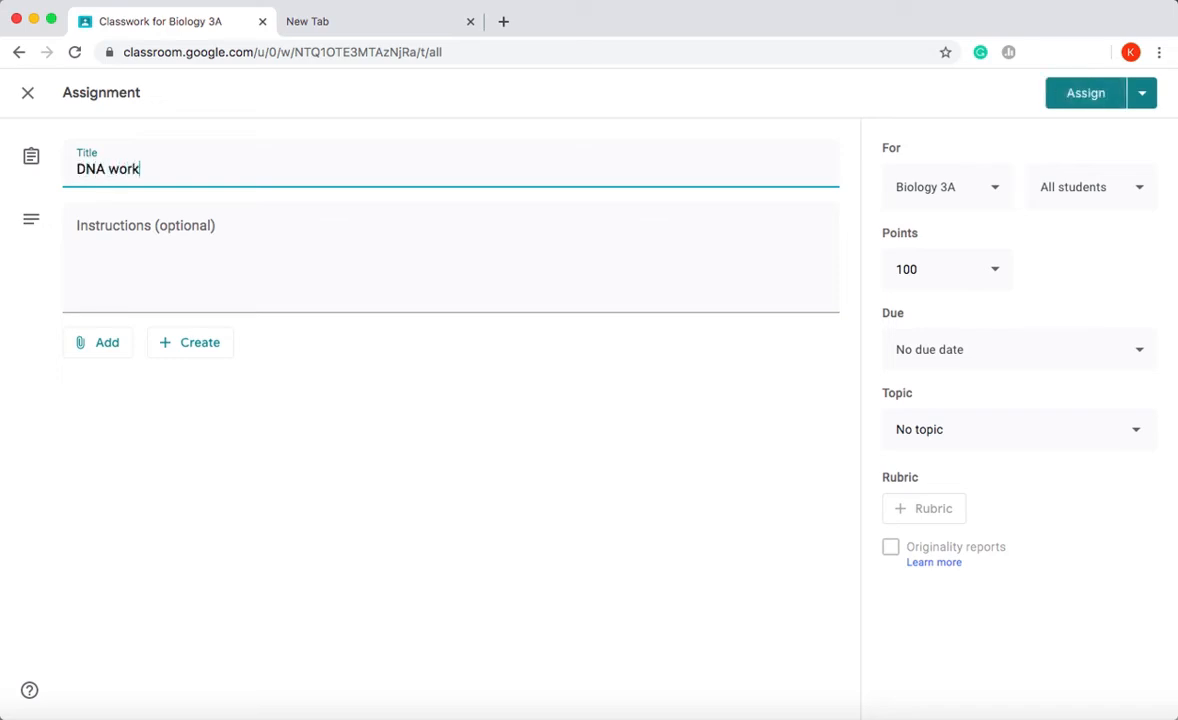
left_click(251, 249)
type("complete the w")
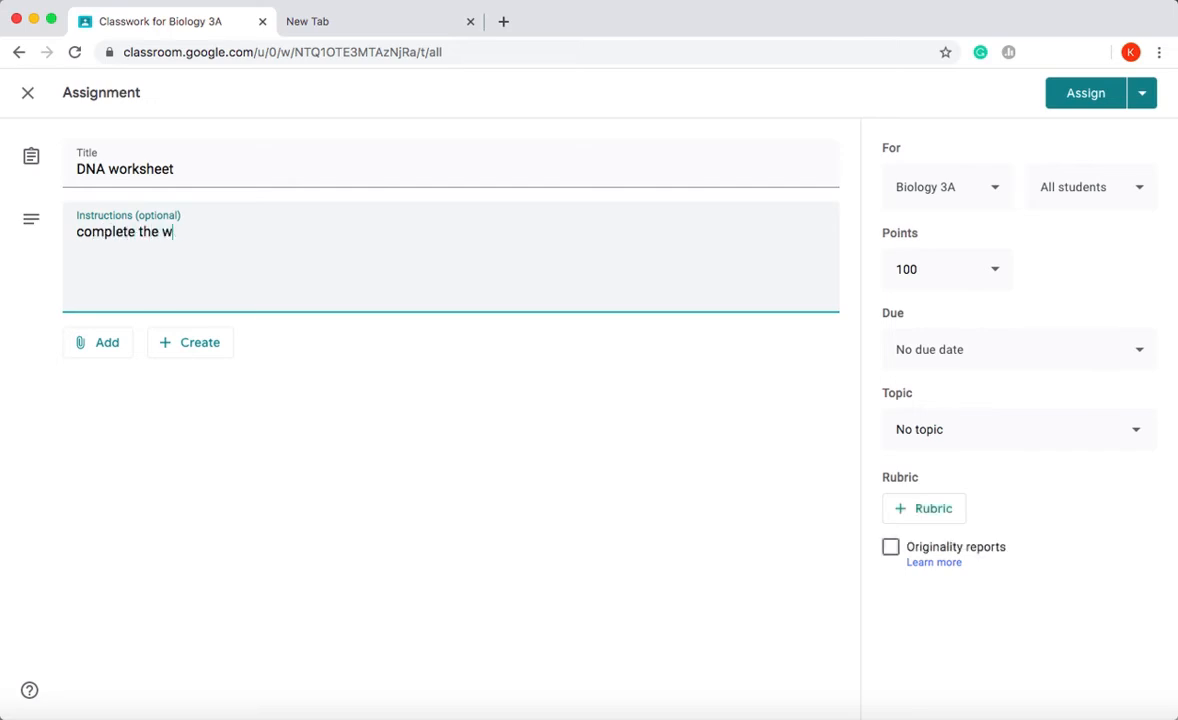
type("orksheet using your book.")
left_click(84, 231)
key("BackSpace")
type("C")
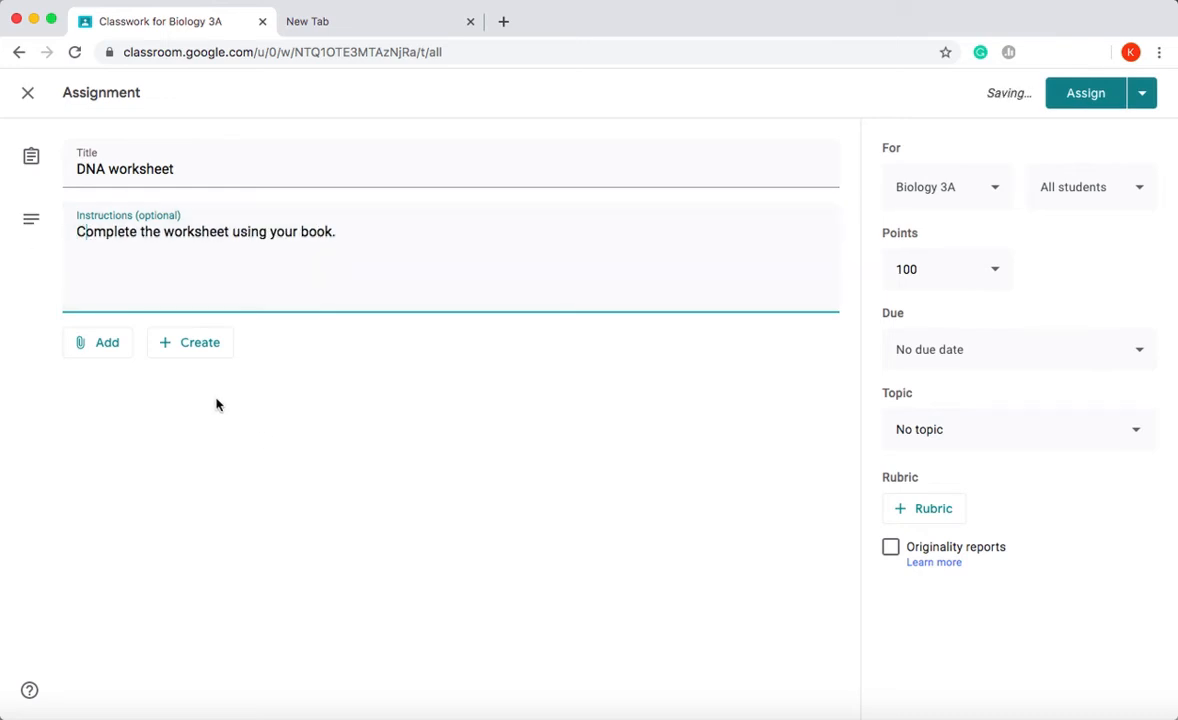
Step: Upload "Lesson 14.3 Worksheets (1).doc" from the computer's Downloads folder and attach it to the assignment
left_click(101, 347)
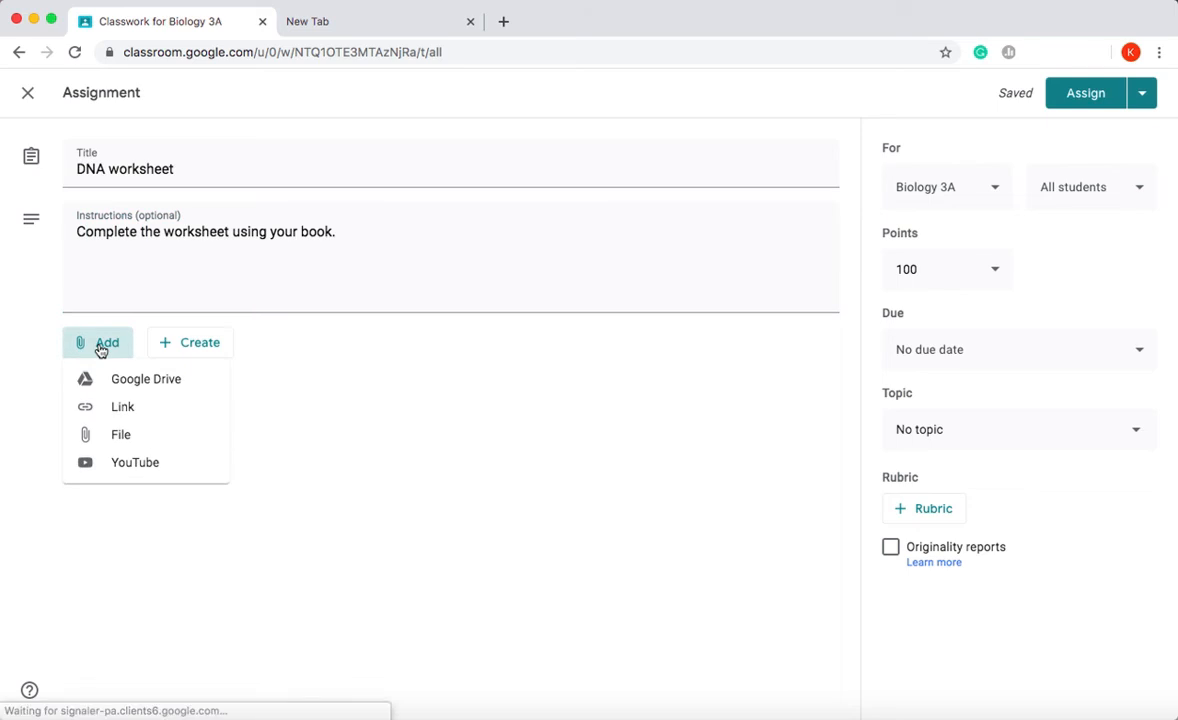
left_click(121, 435)
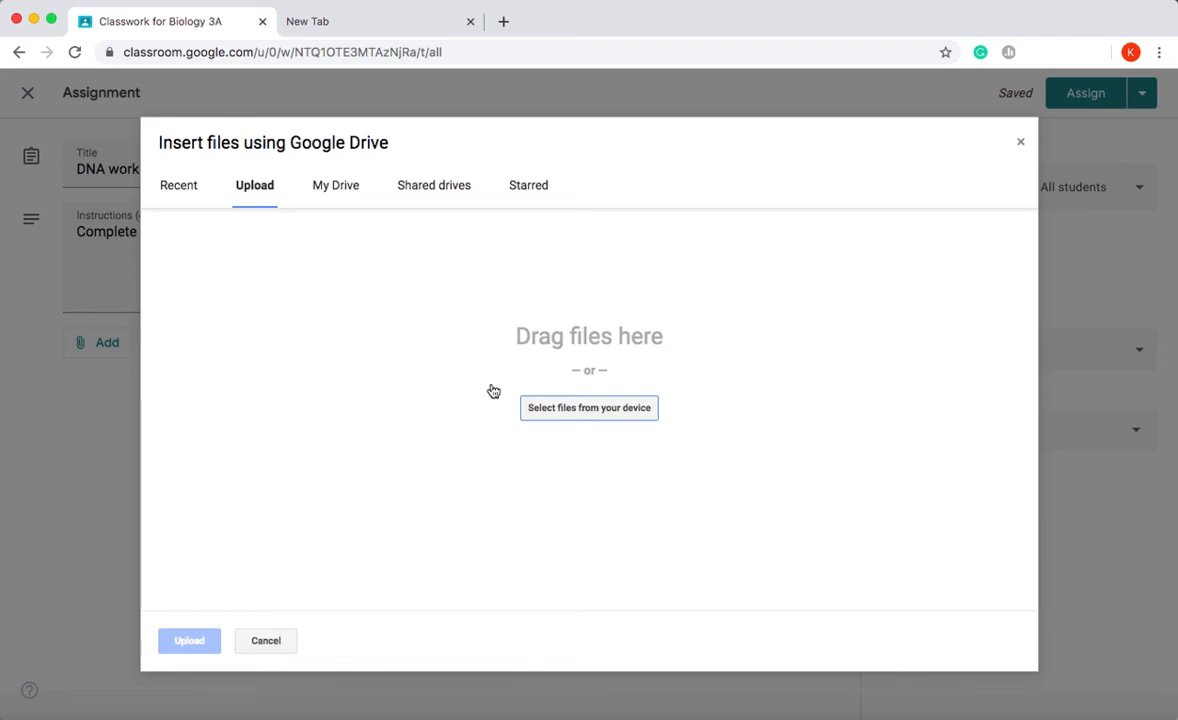
left_click(538, 417)
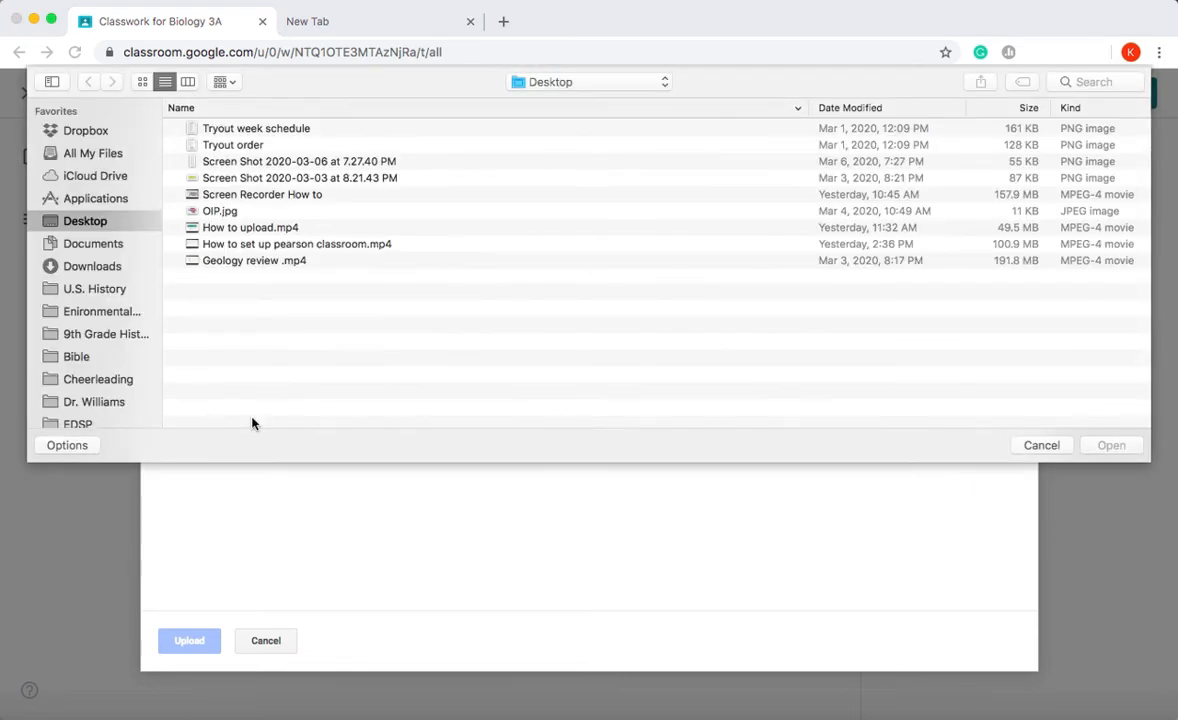
left_click(96, 263)
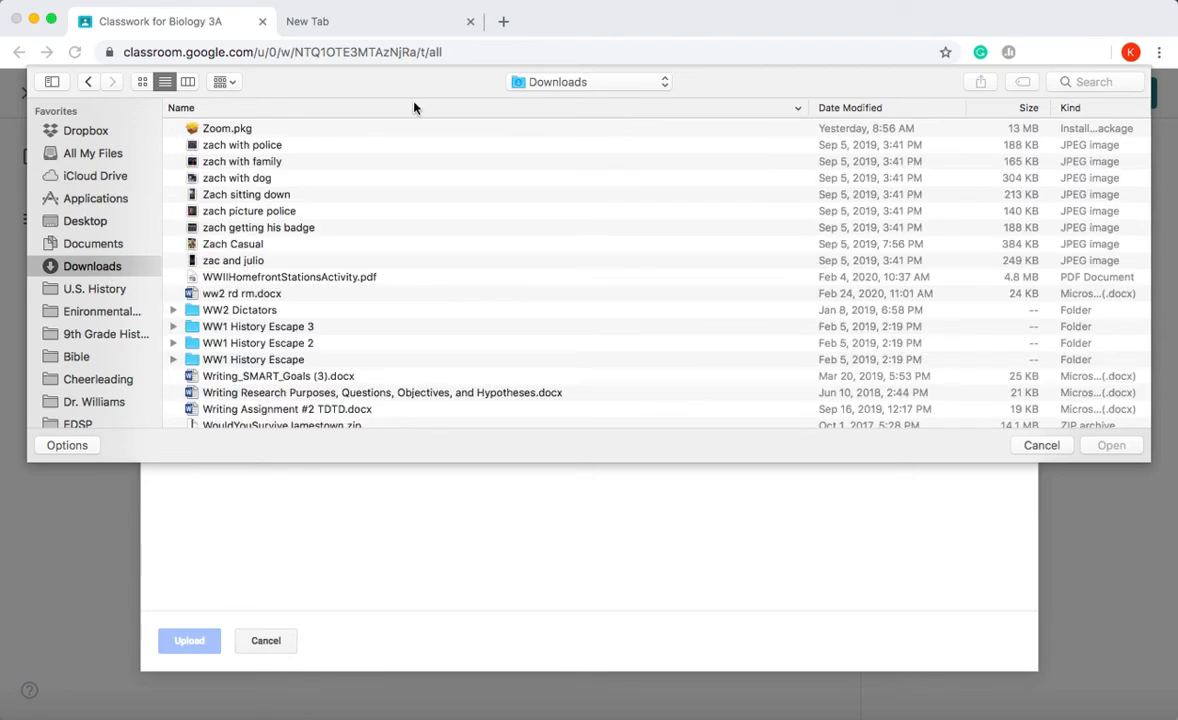
scroll(343, 283, "down", 5)
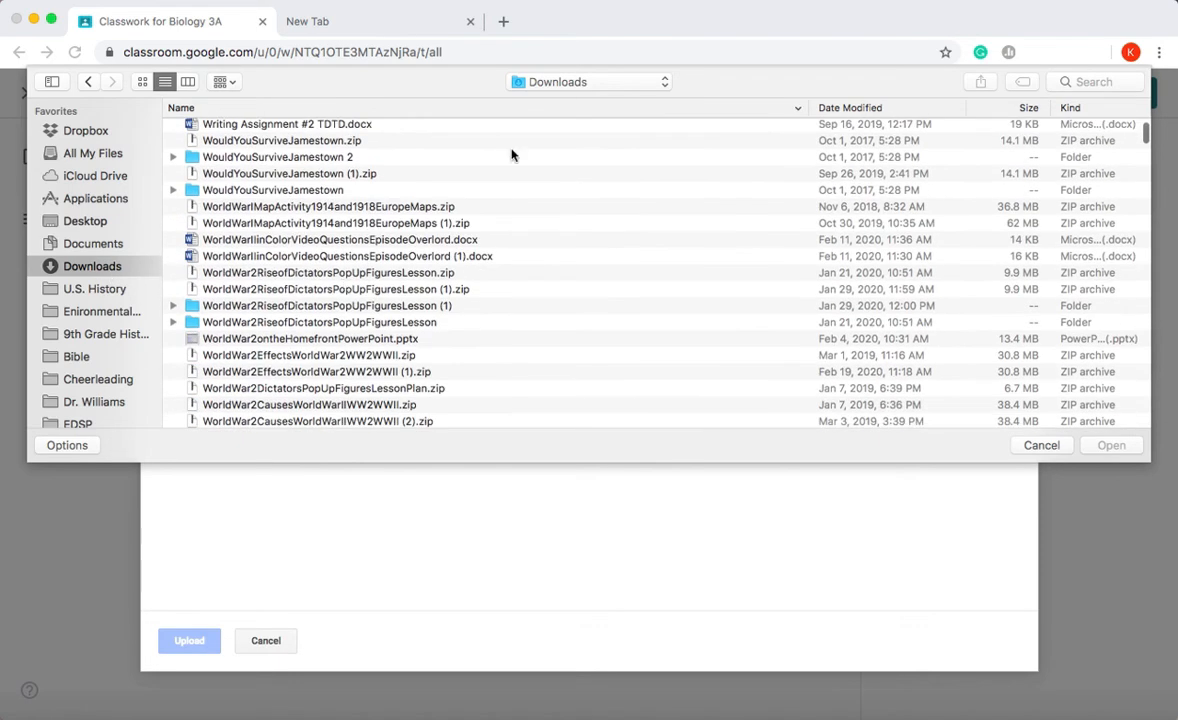
left_click(840, 107)
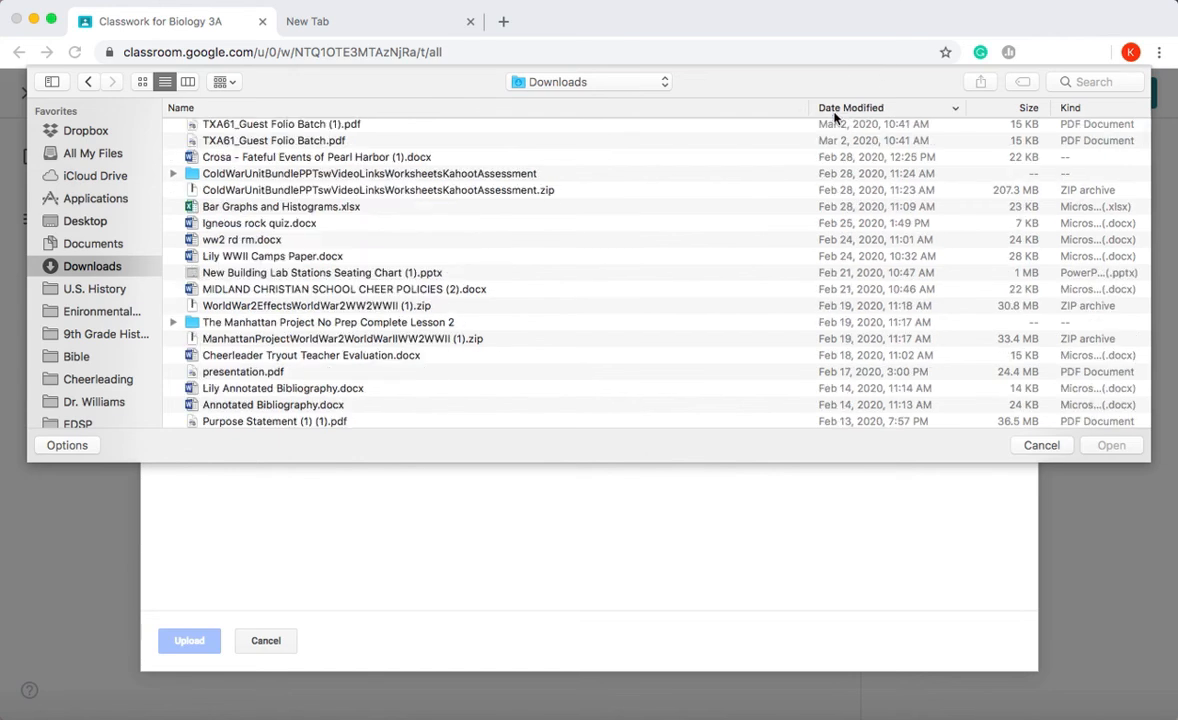
scroll(682, 160, "up", 5)
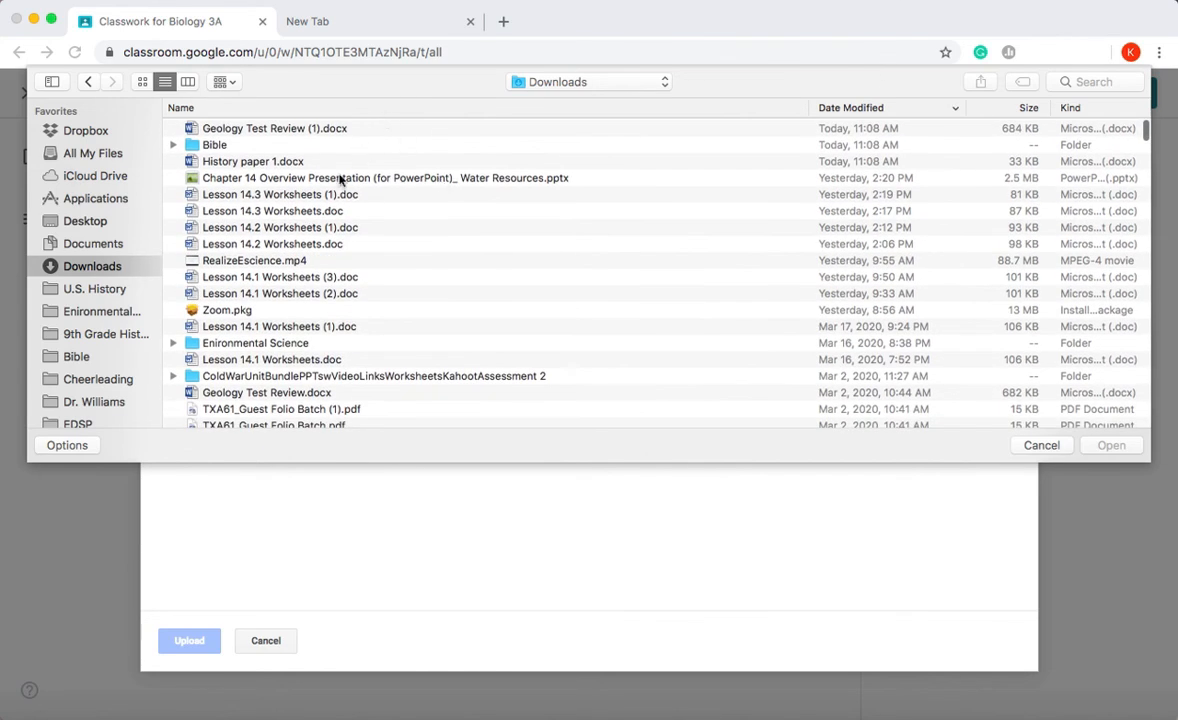
left_click(290, 192)
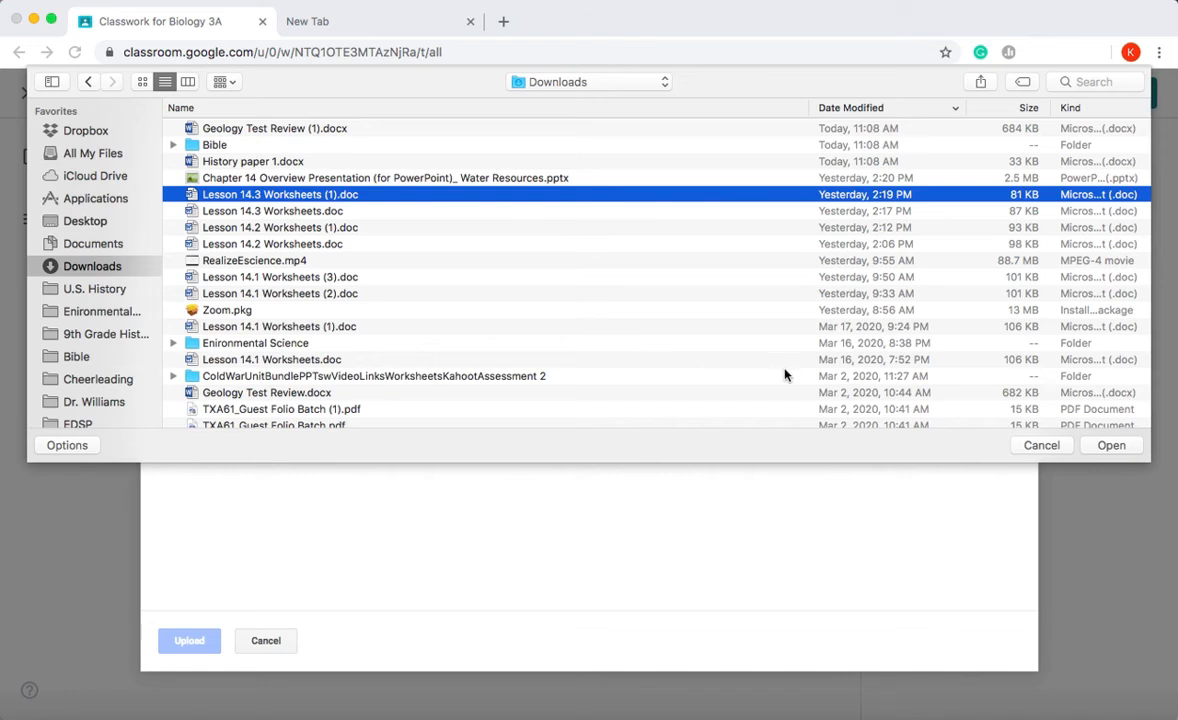
left_click(1110, 446)
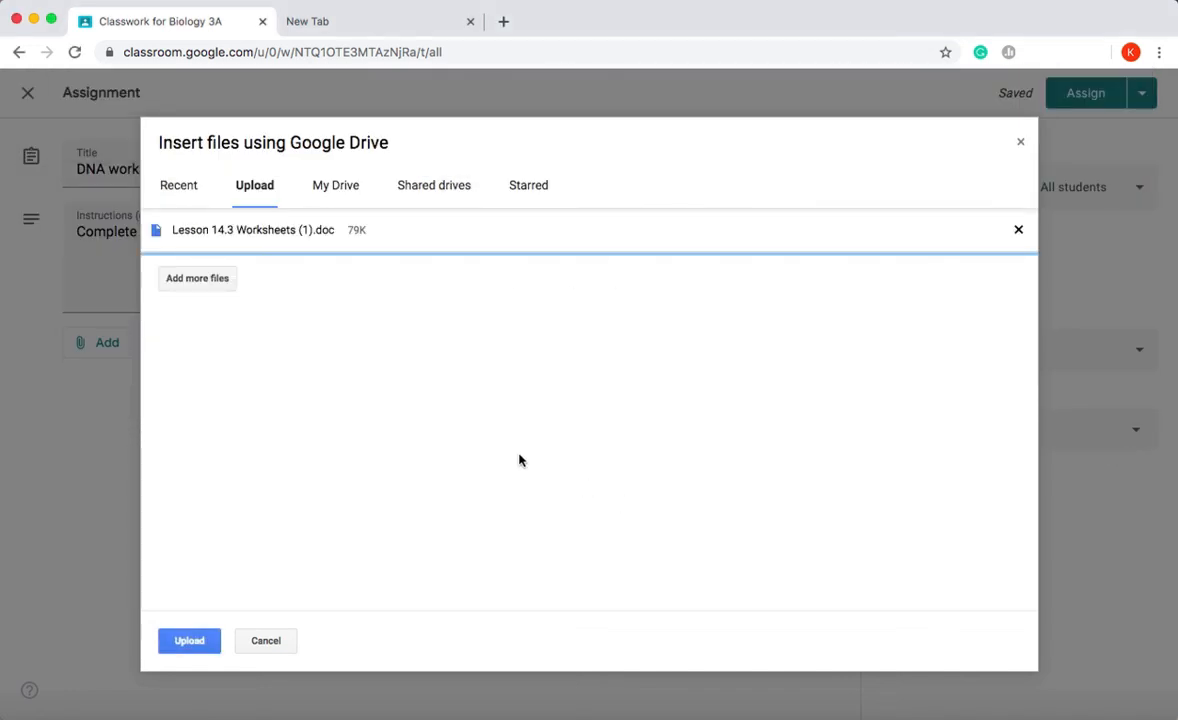
left_click(198, 640)
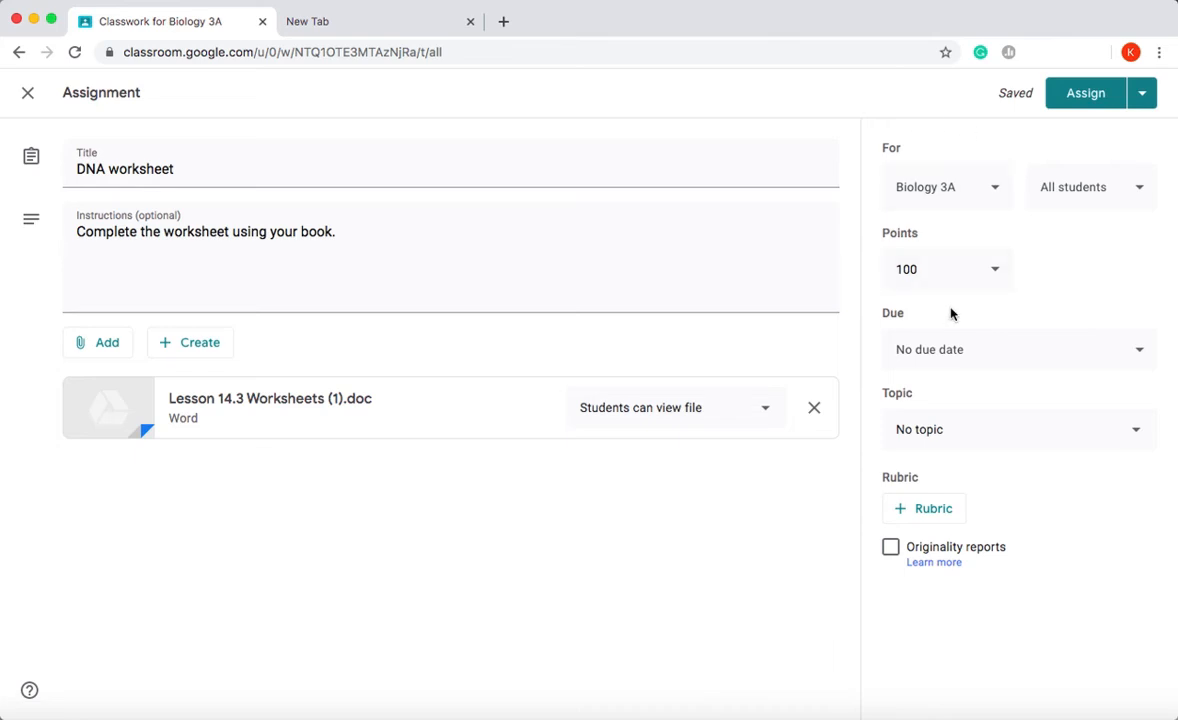
Step: Set the DNA worksheet due on Mar 25, 2020 at 11:59 PM and assign it to all students
left_click(952, 344)
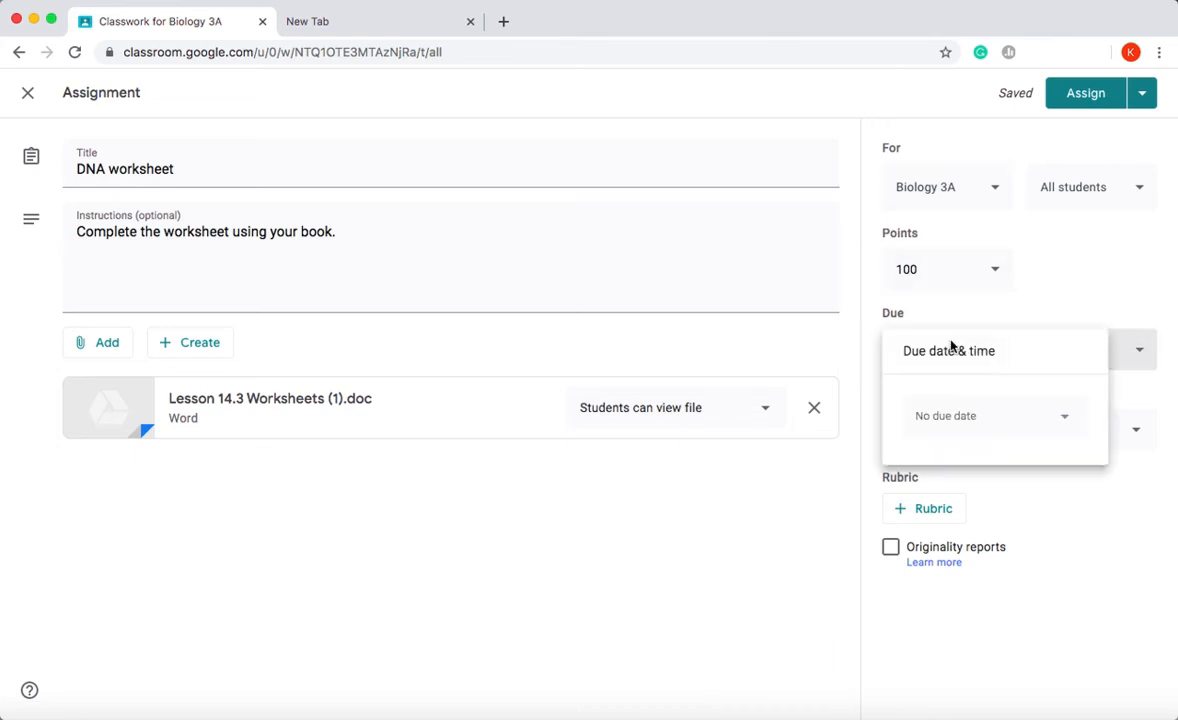
left_click(953, 437)
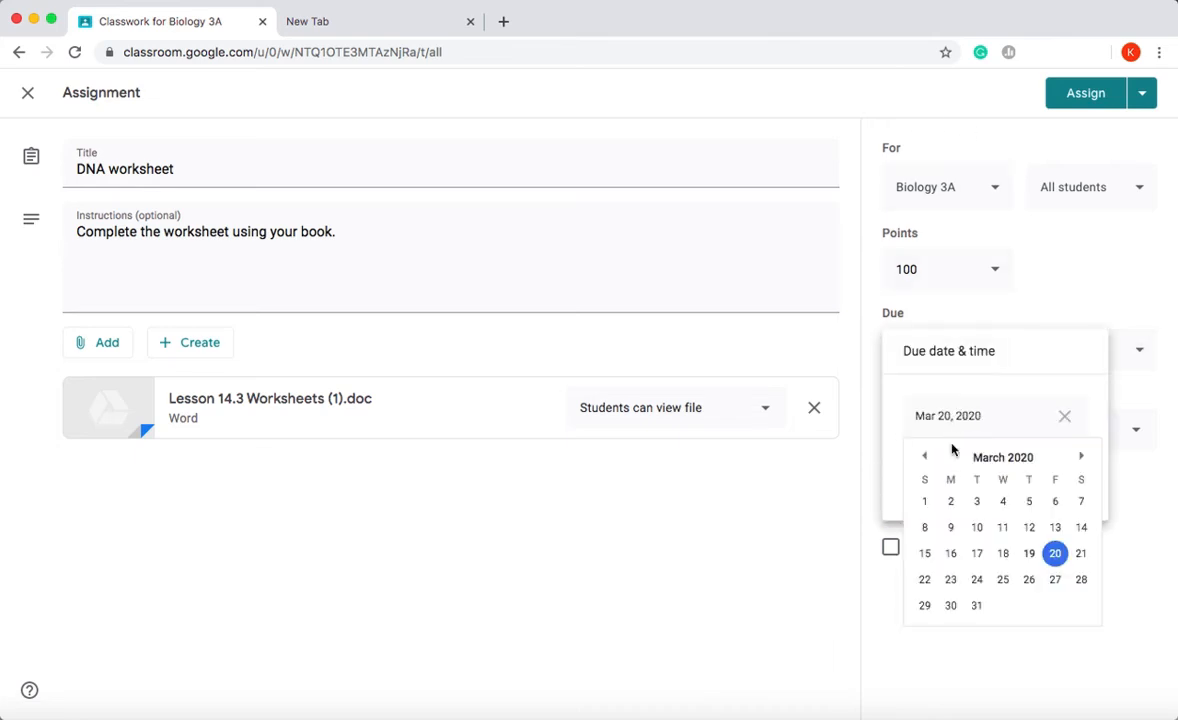
left_click(951, 580)
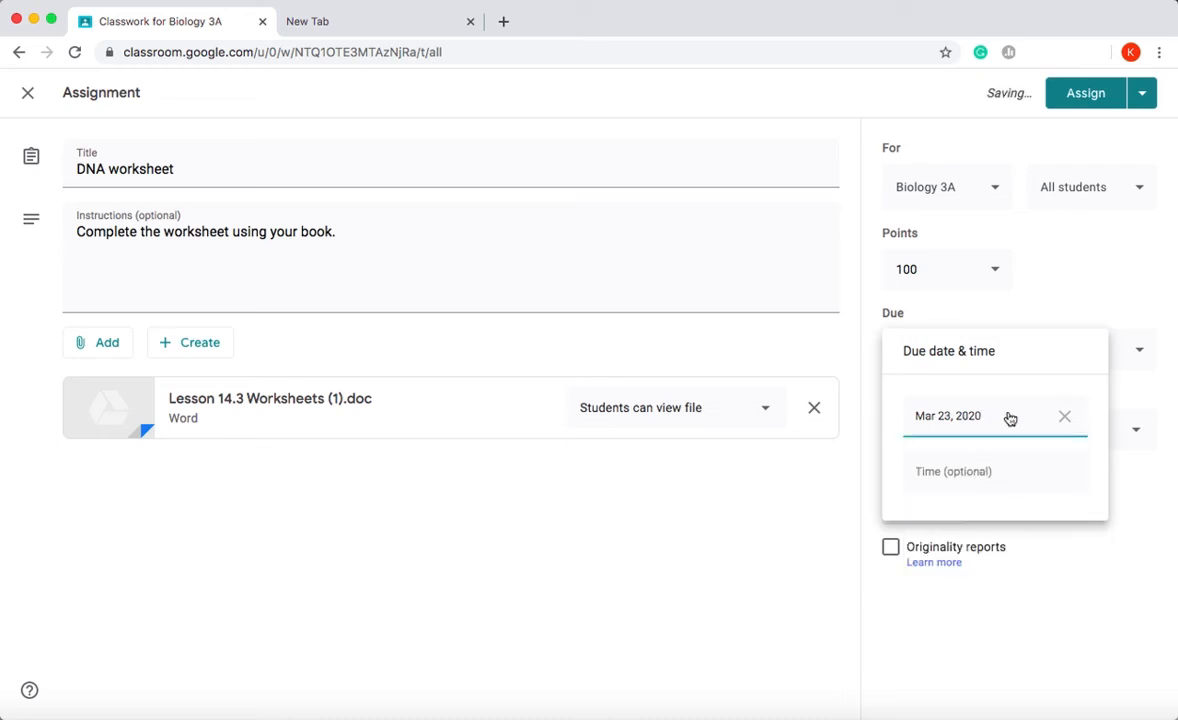
left_click(1010, 418)
left_click(1002, 590)
left_click(985, 469)
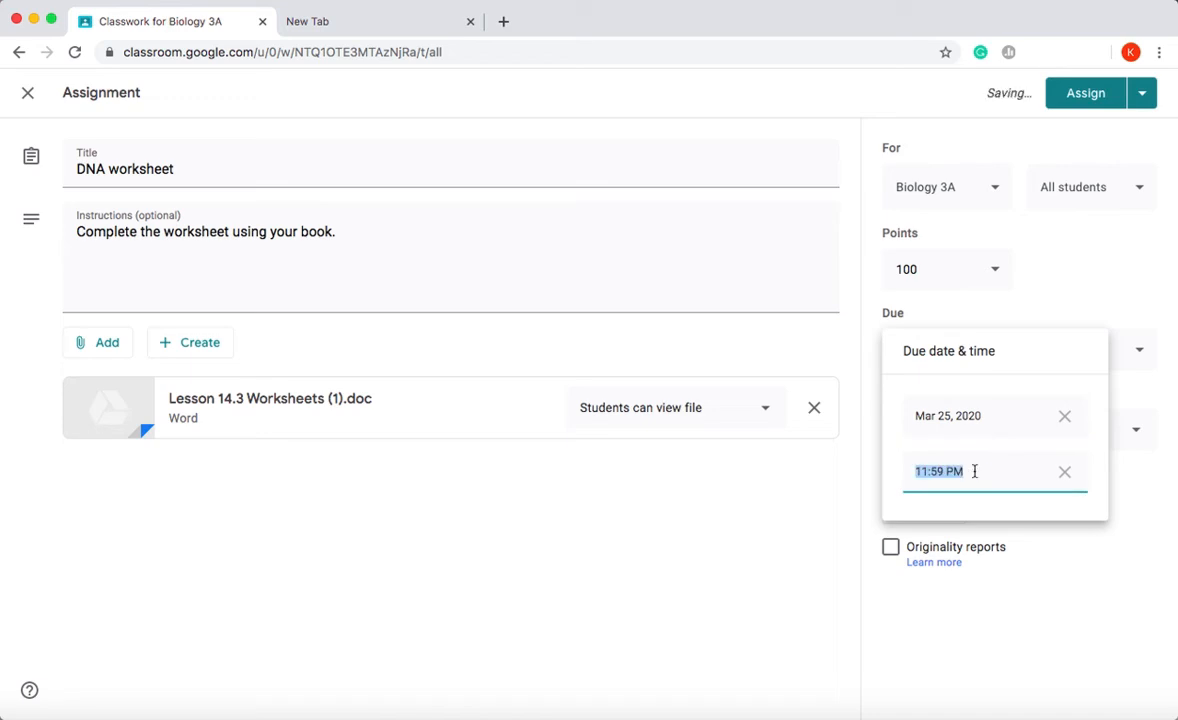
left_click(920, 595)
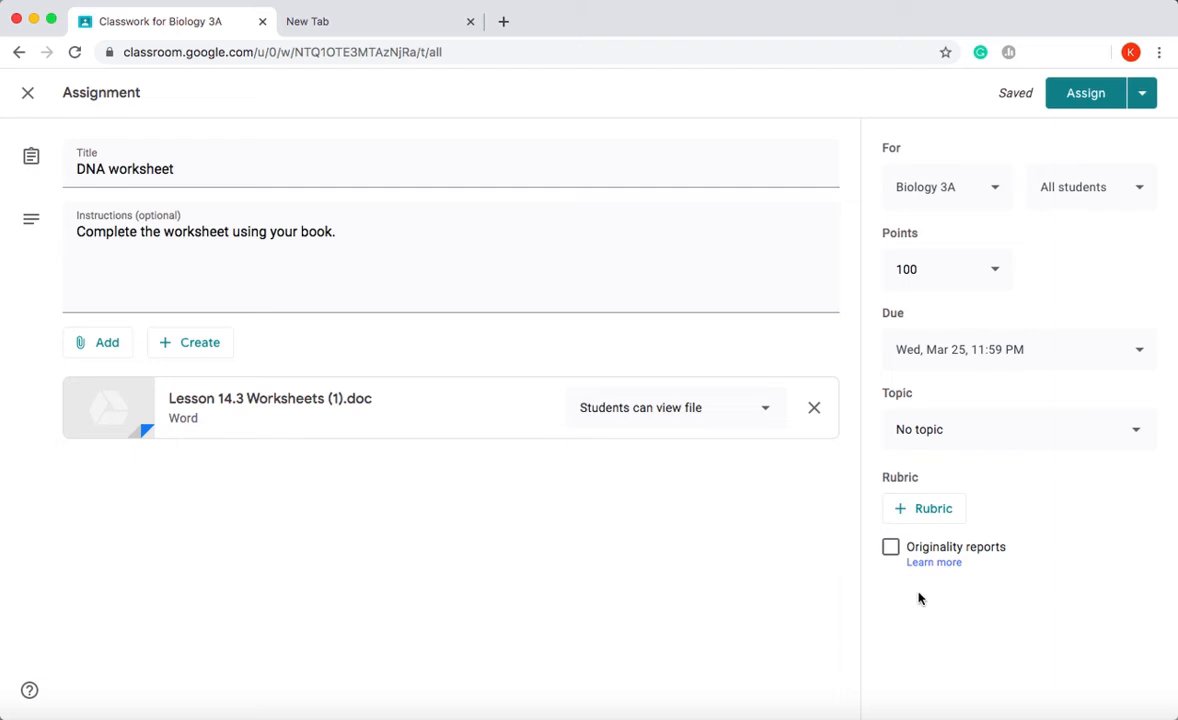
left_click(1103, 104)
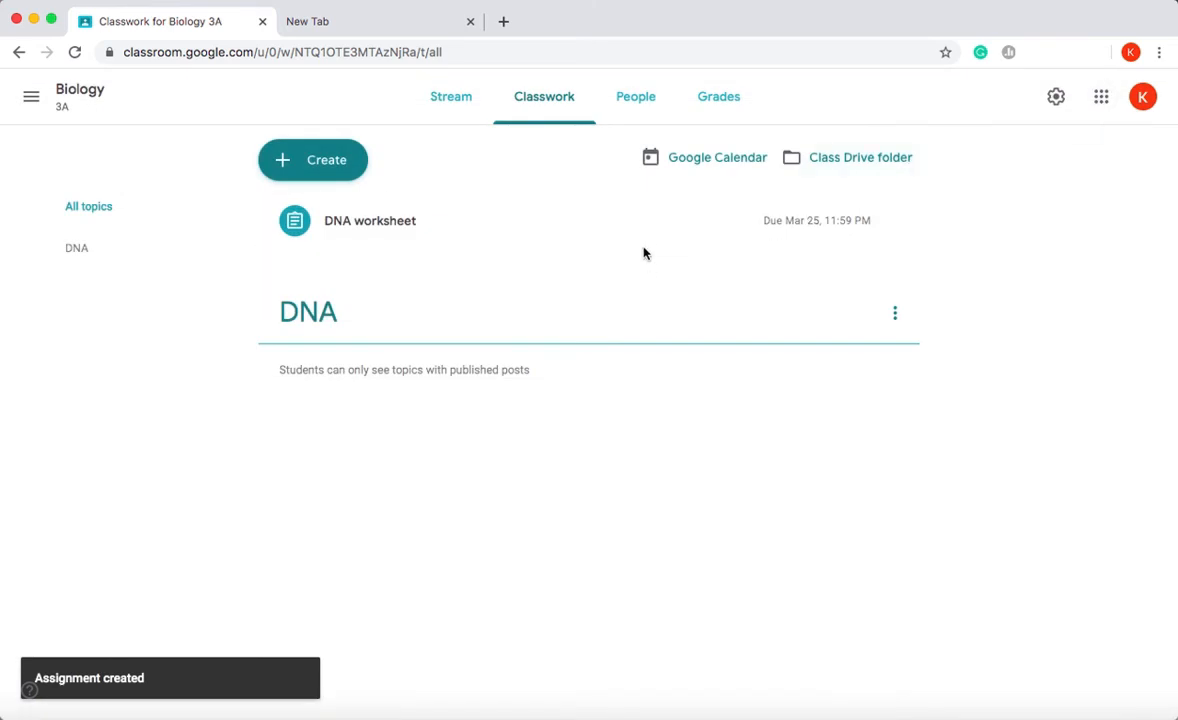
Step: Edit the posted DNA worksheet assignment to place it under the DNA topic, and save it
left_click_drag(643, 237, 621, 366)
left_click(895, 221)
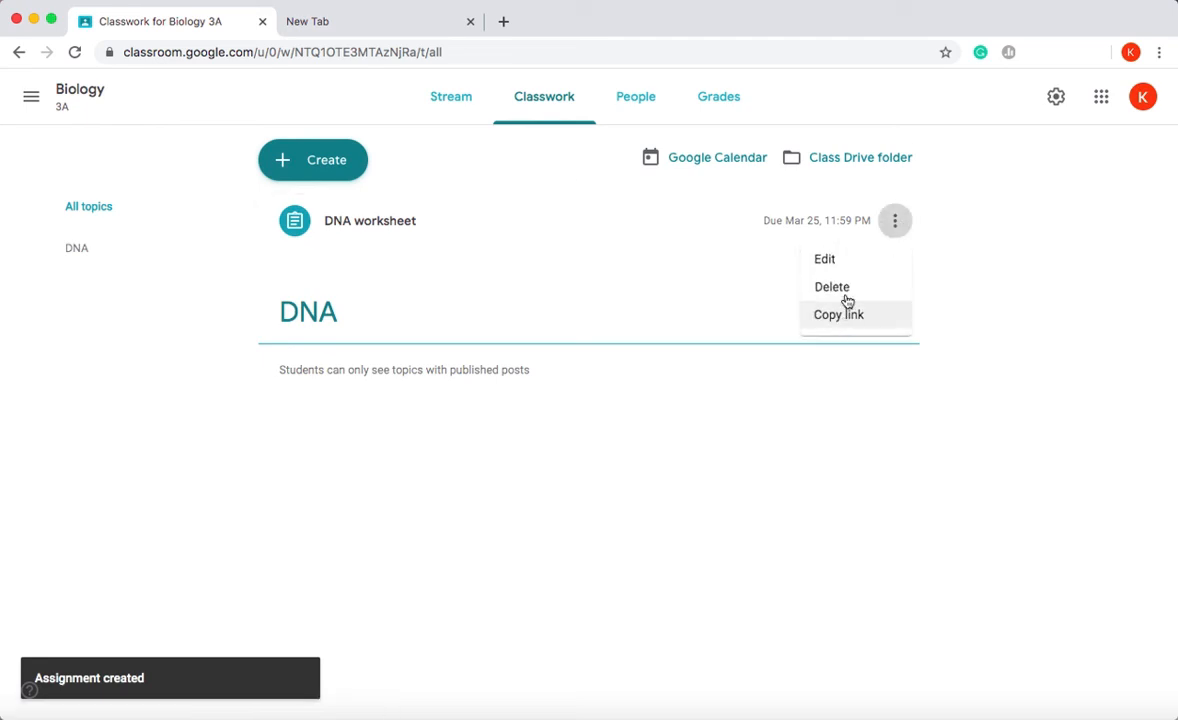
left_click(849, 262)
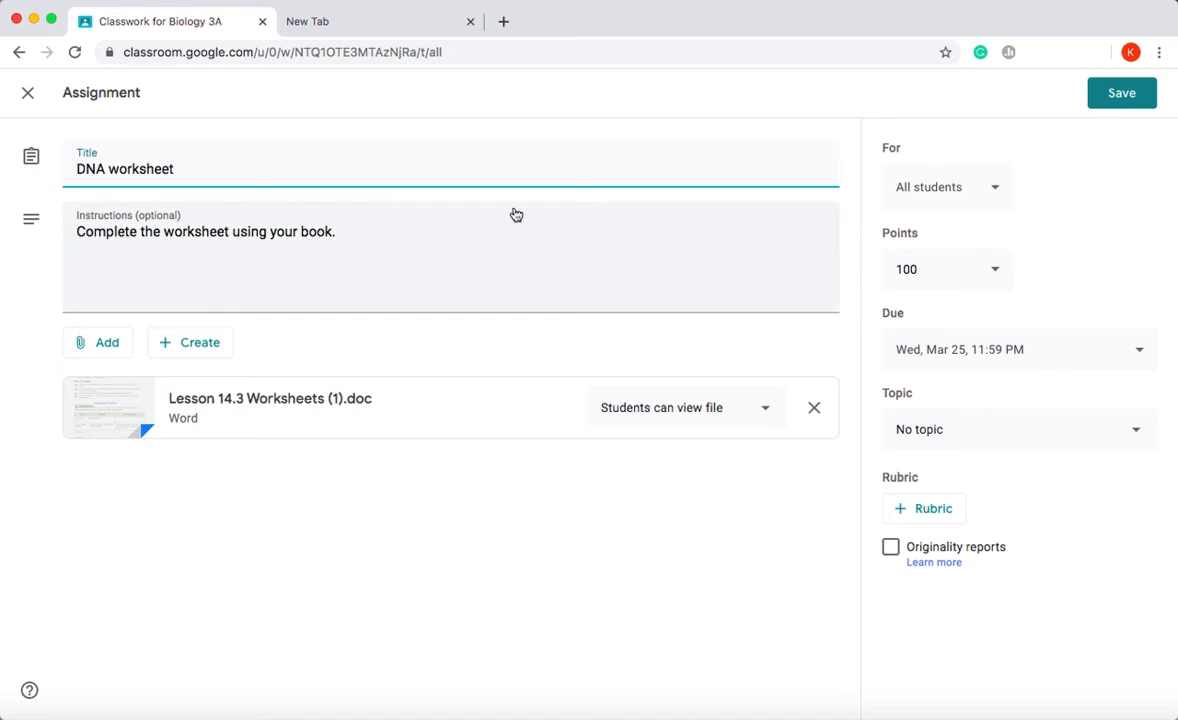
left_click(928, 435)
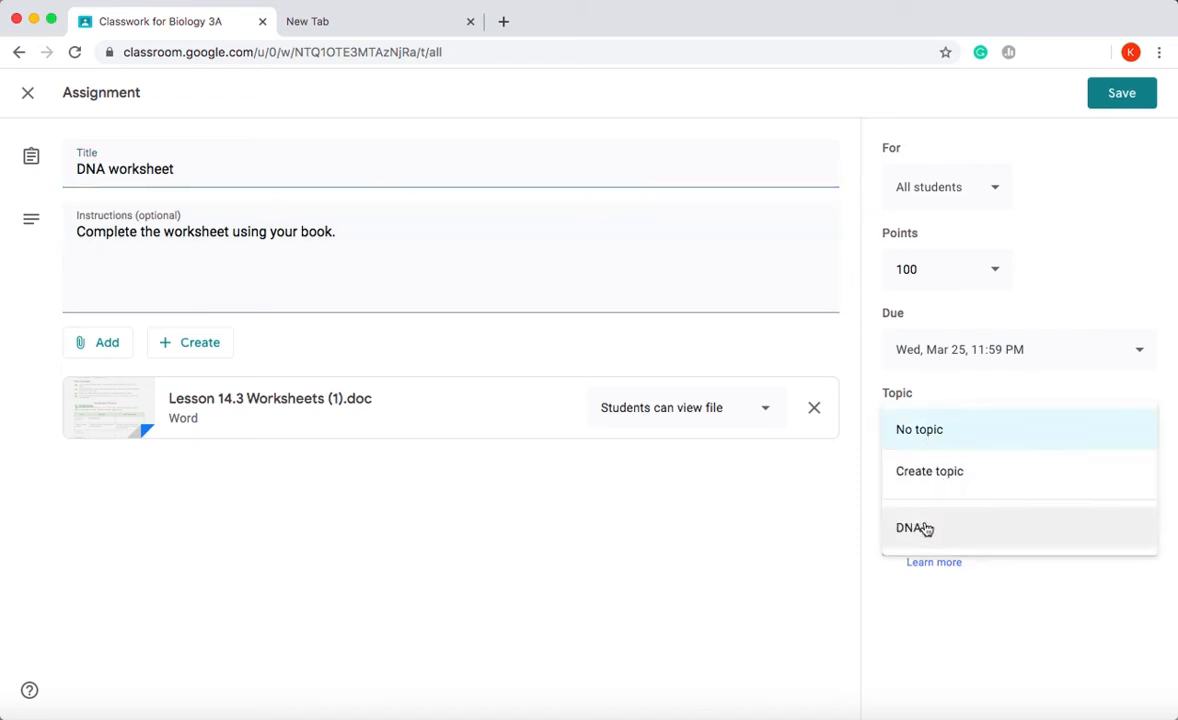
left_click(840, 483)
left_click(956, 423)
left_click(975, 531)
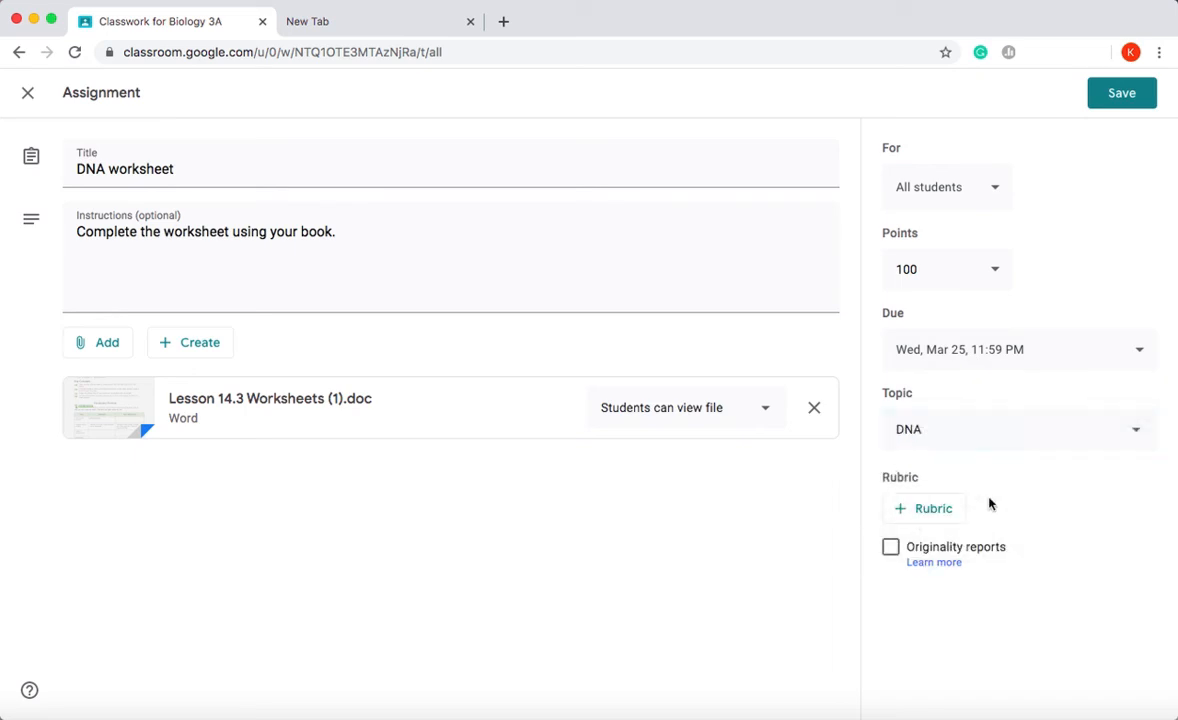
left_click(1124, 93)
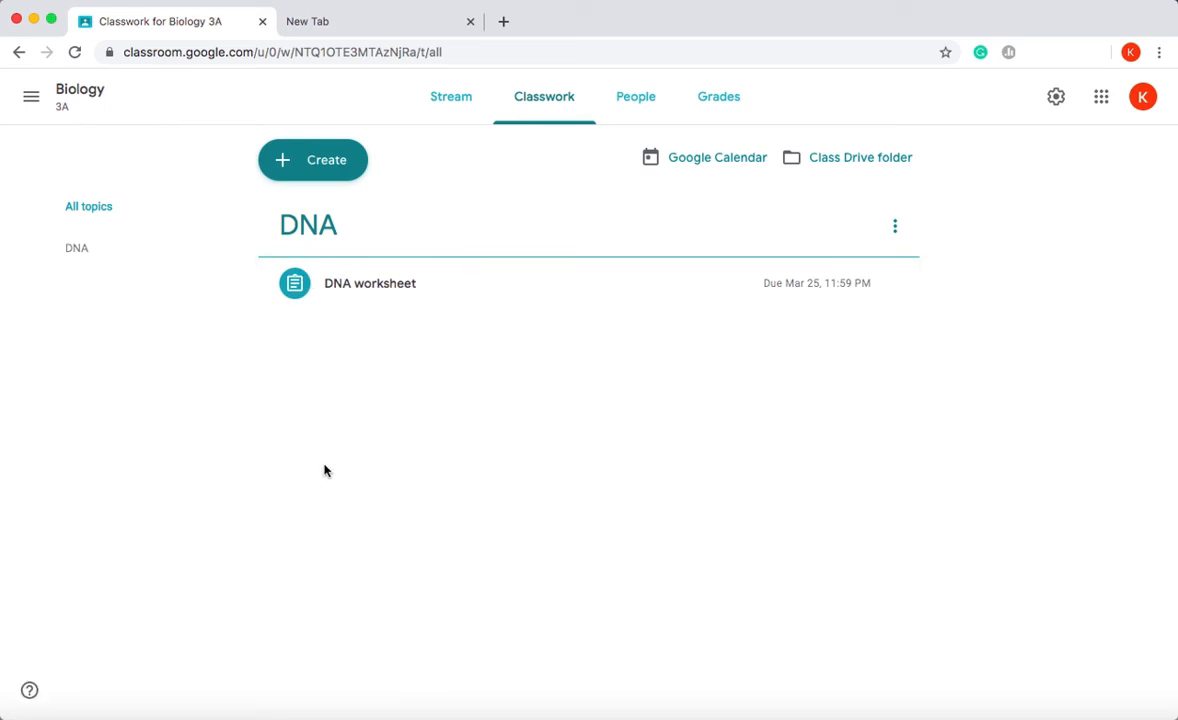
Step: Start an assignment titled "DNA powerpoint" with the instructions "Read through the powerpoint and complete the worksheet."
left_click(298, 174)
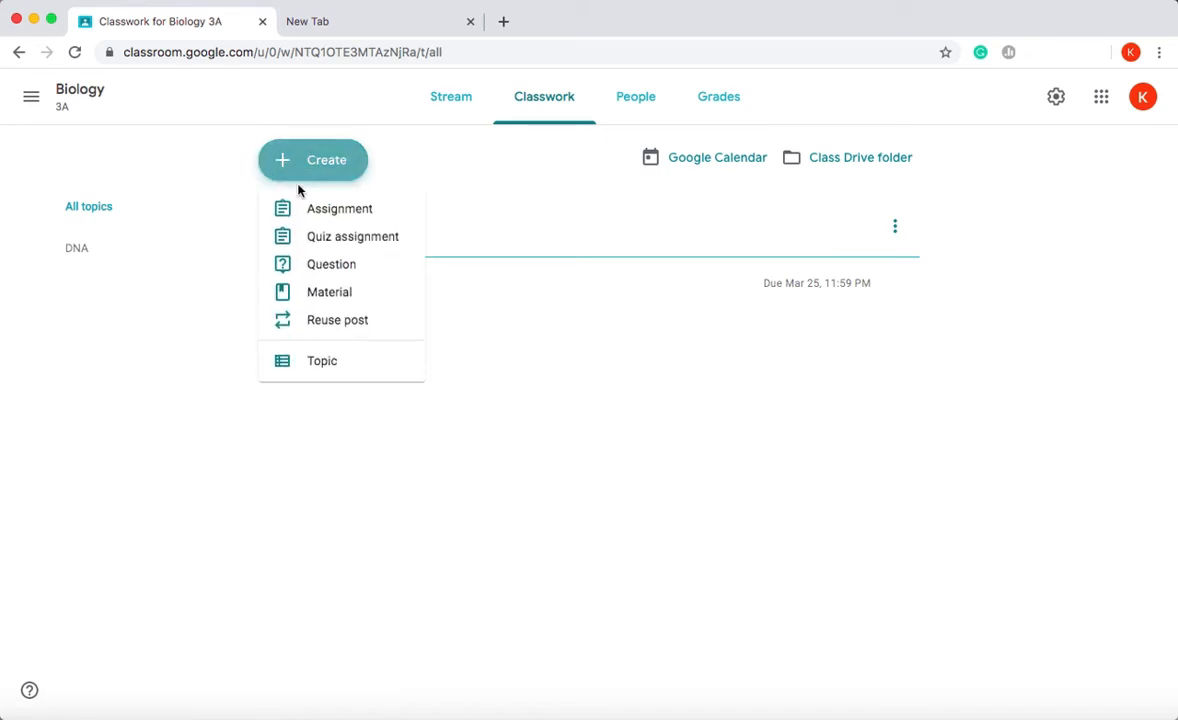
left_click(310, 217)
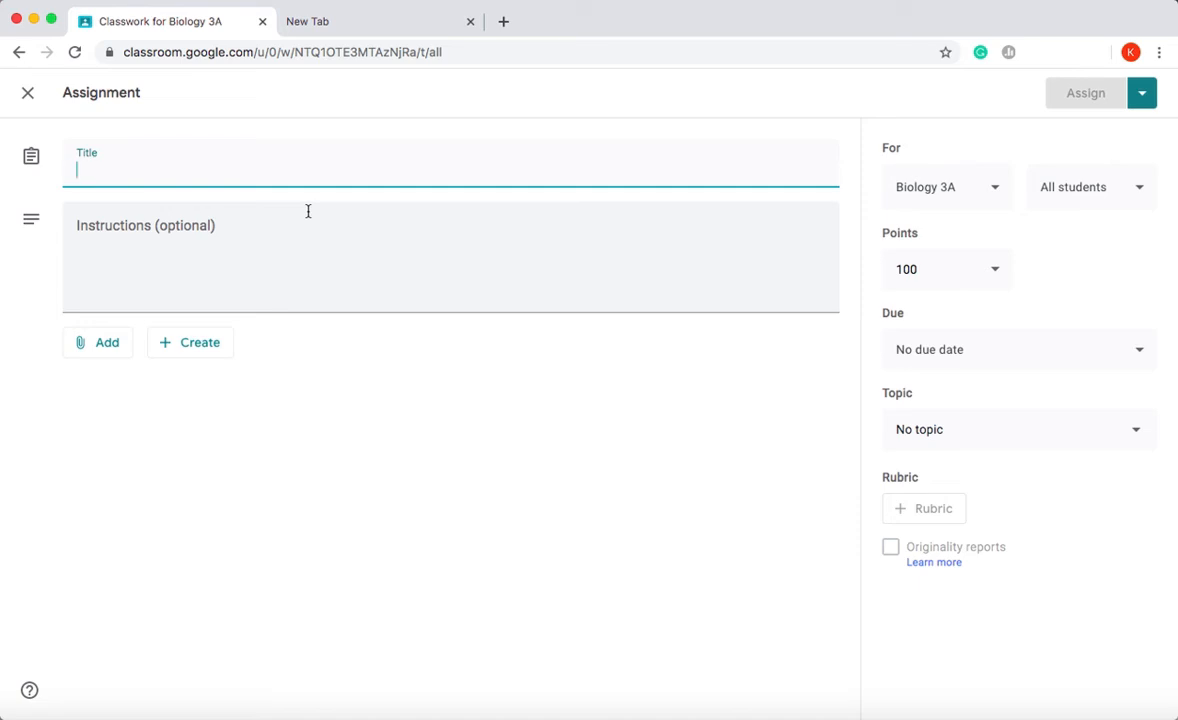
type("DNA powerpoint")
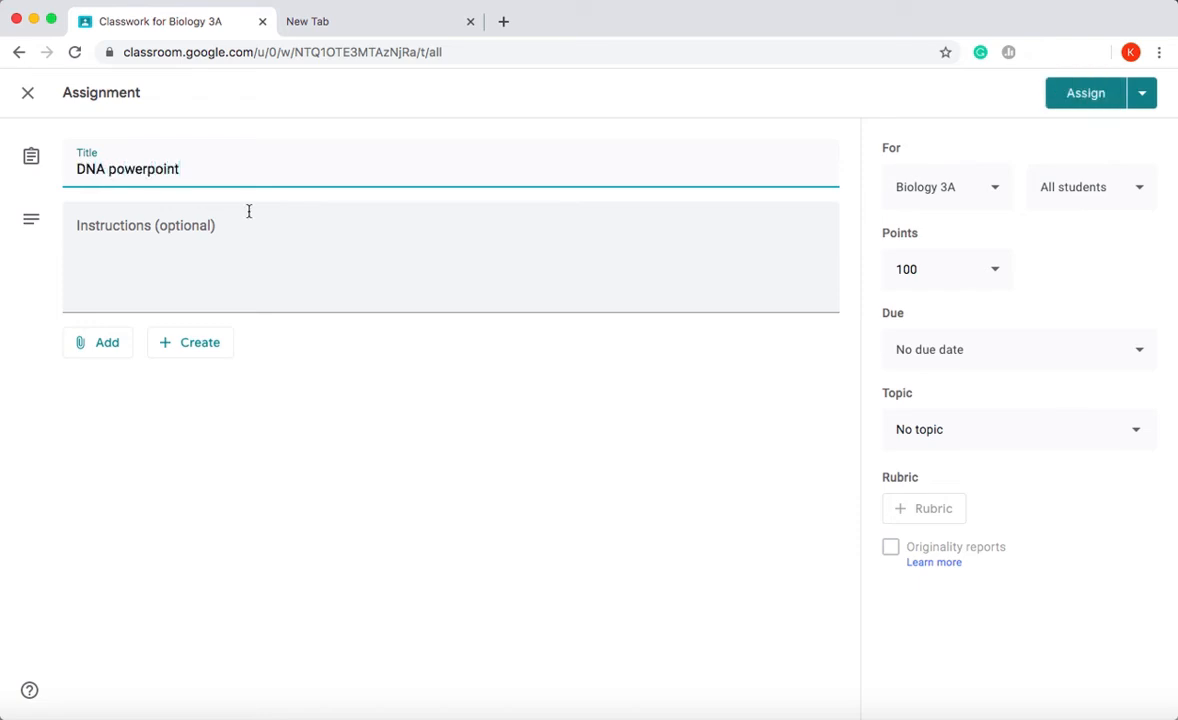
left_click(95, 238)
type("Read")
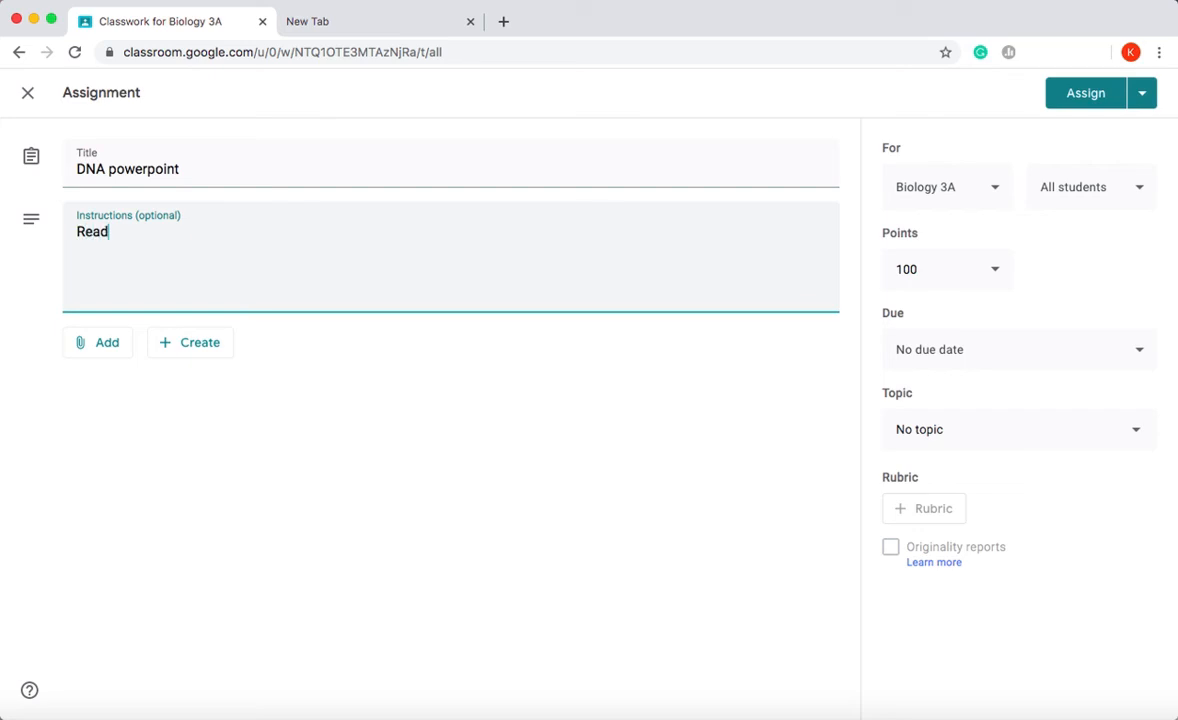
type(" through the")
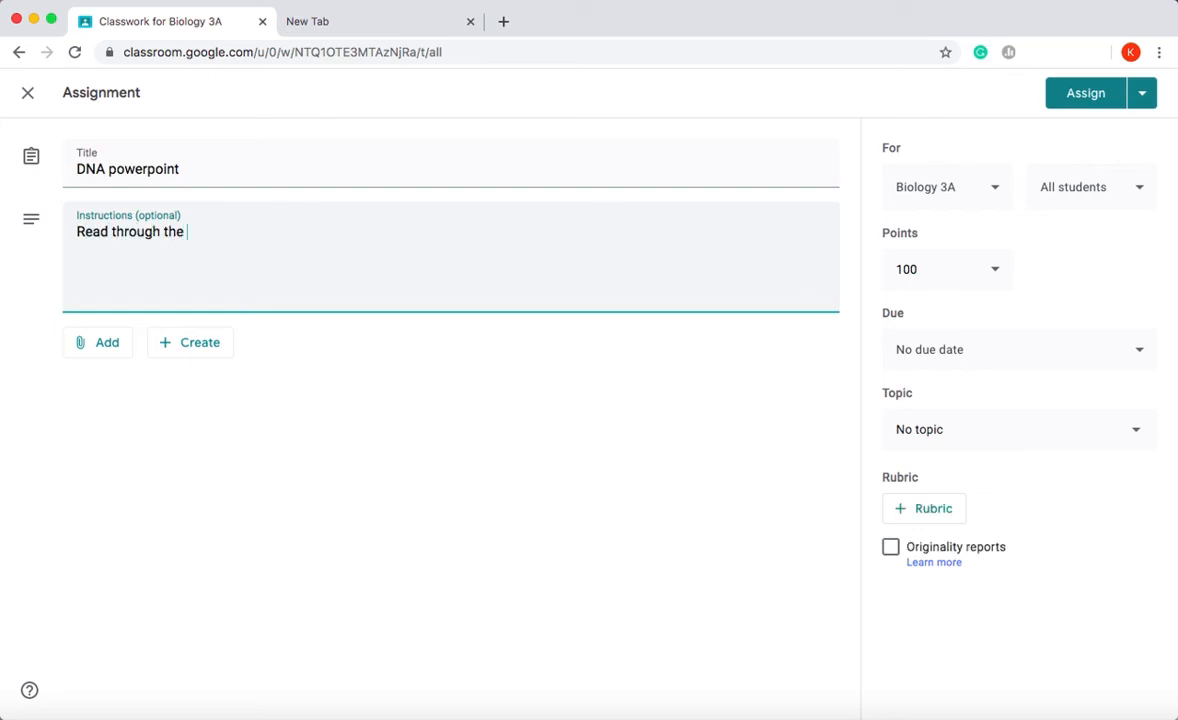
type(" powerpoint and complete the worksheet.")
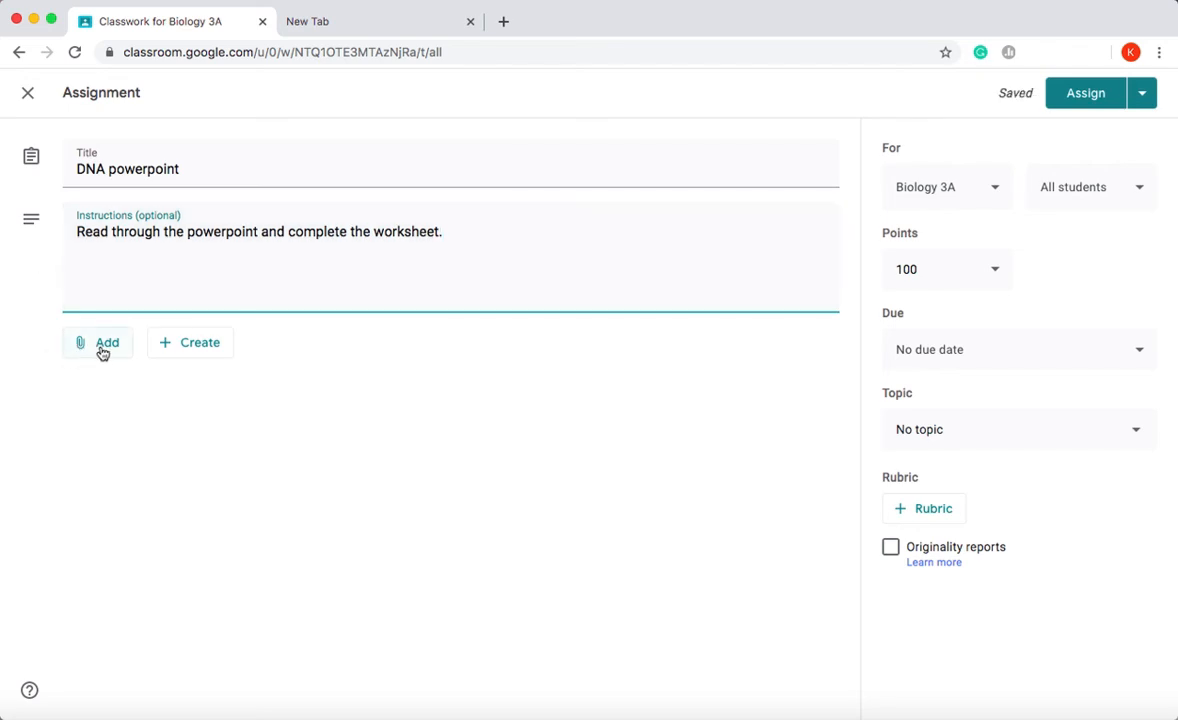
Step: Upload "Chapter 14 Overview Presentation (for PowerPoint)_ Water Resources.pptx" from the computer's Downloads folder and attach it to the assignment
left_click(100, 345)
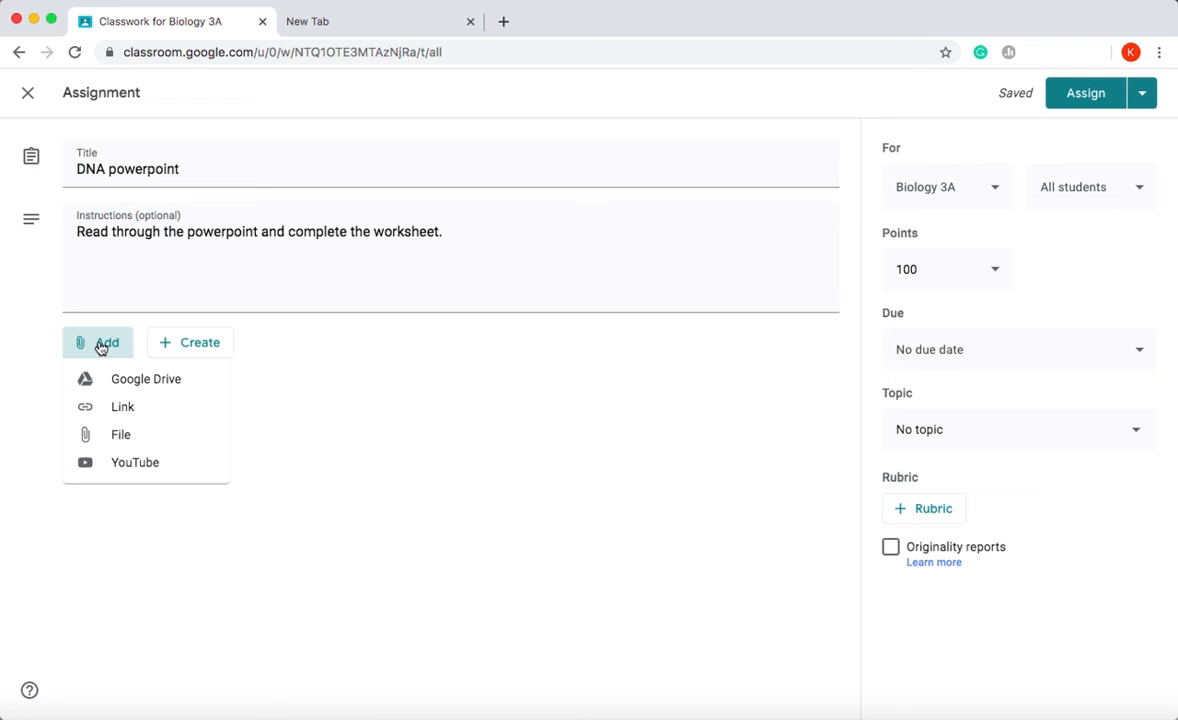
left_click(133, 442)
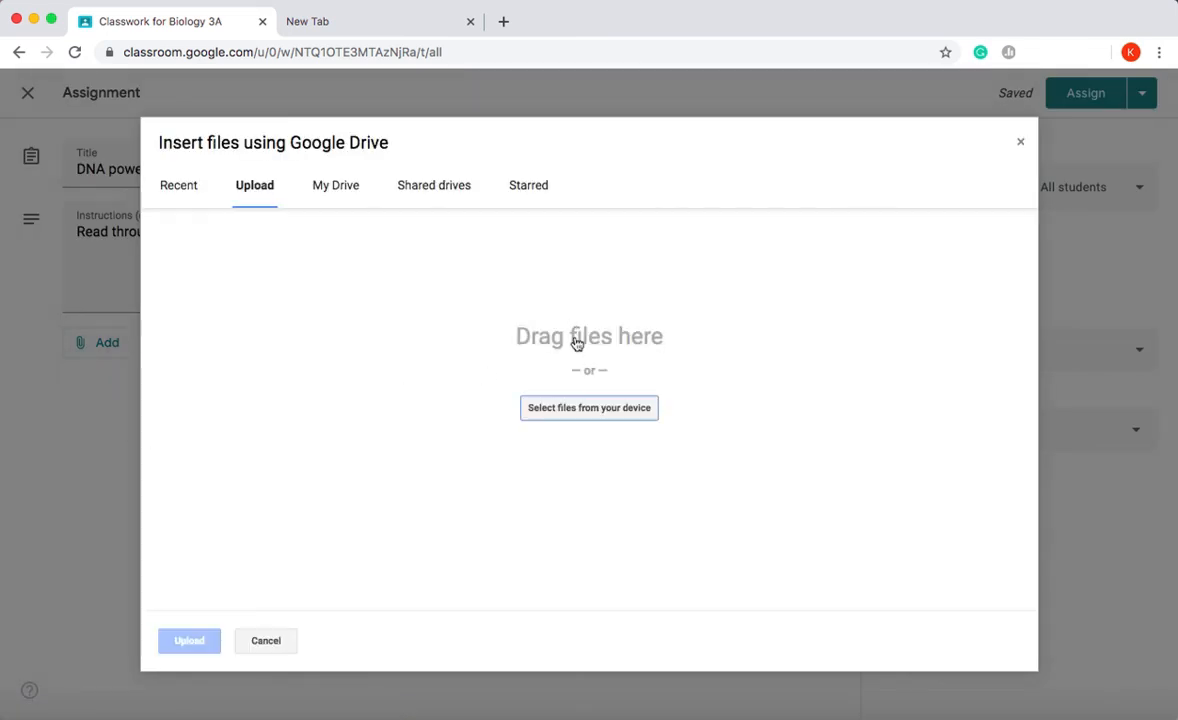
left_click(568, 421)
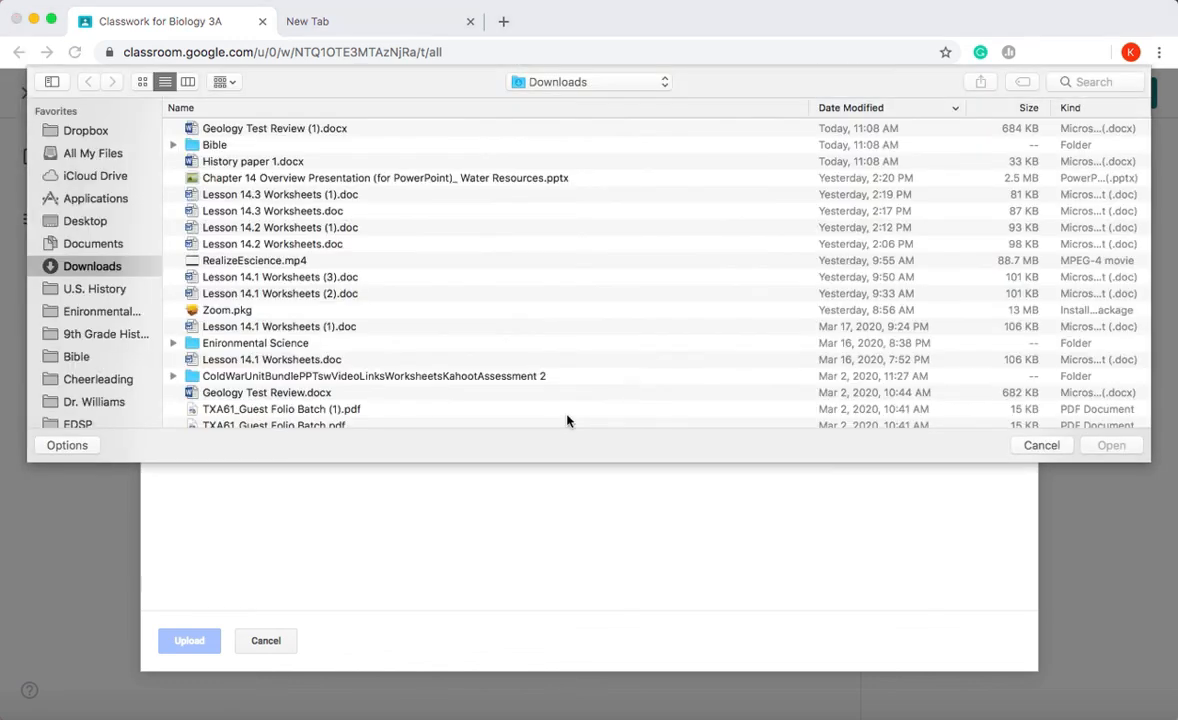
scroll(116, 321, "down", 5)
scroll(116, 321, "up", 4)
scroll(116, 323, "up", 2)
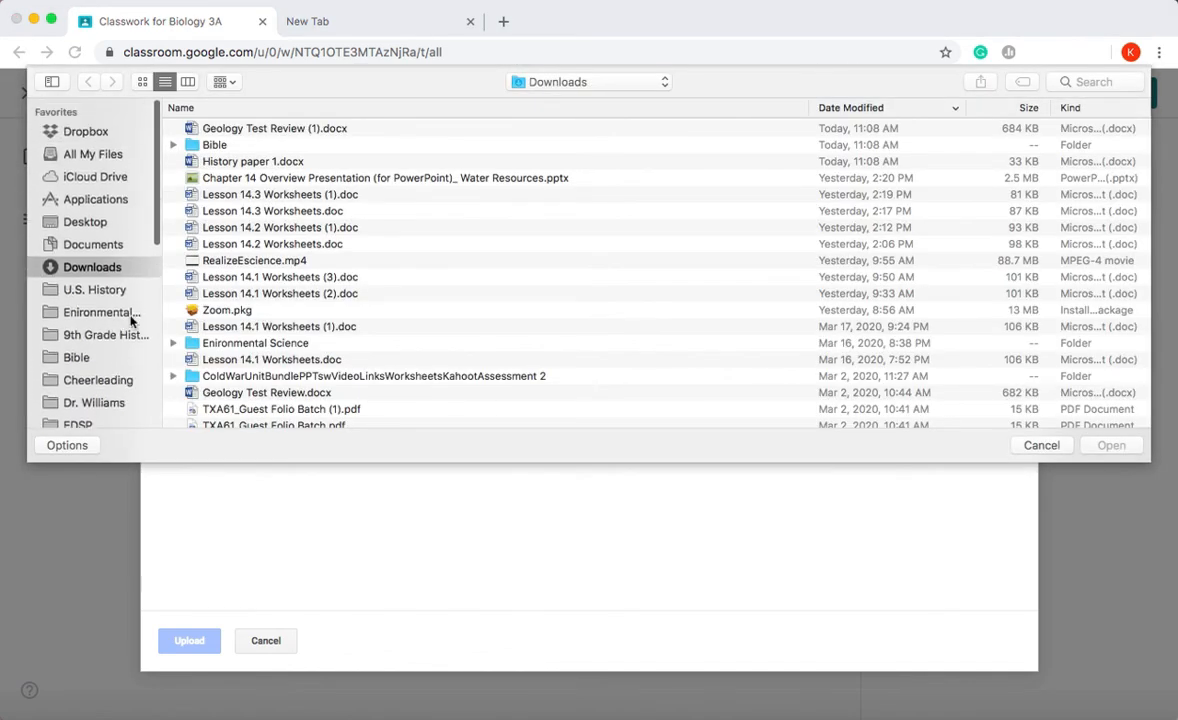
left_click(228, 179)
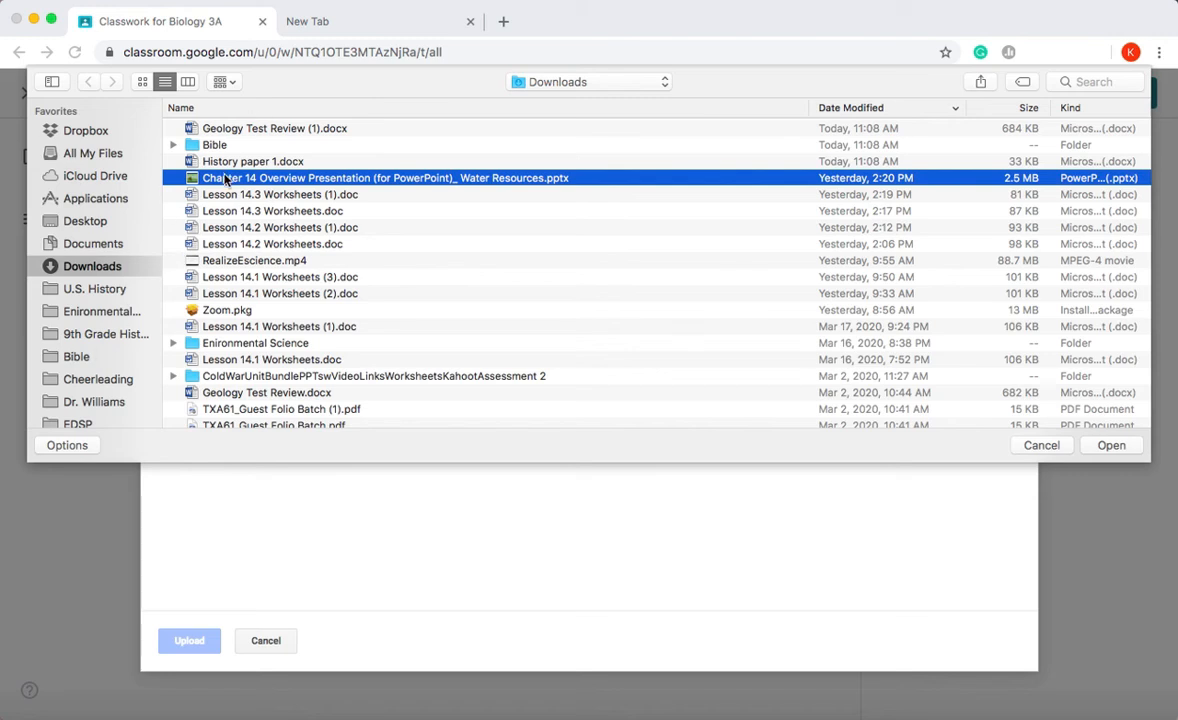
scroll(126, 370, "down", 6)
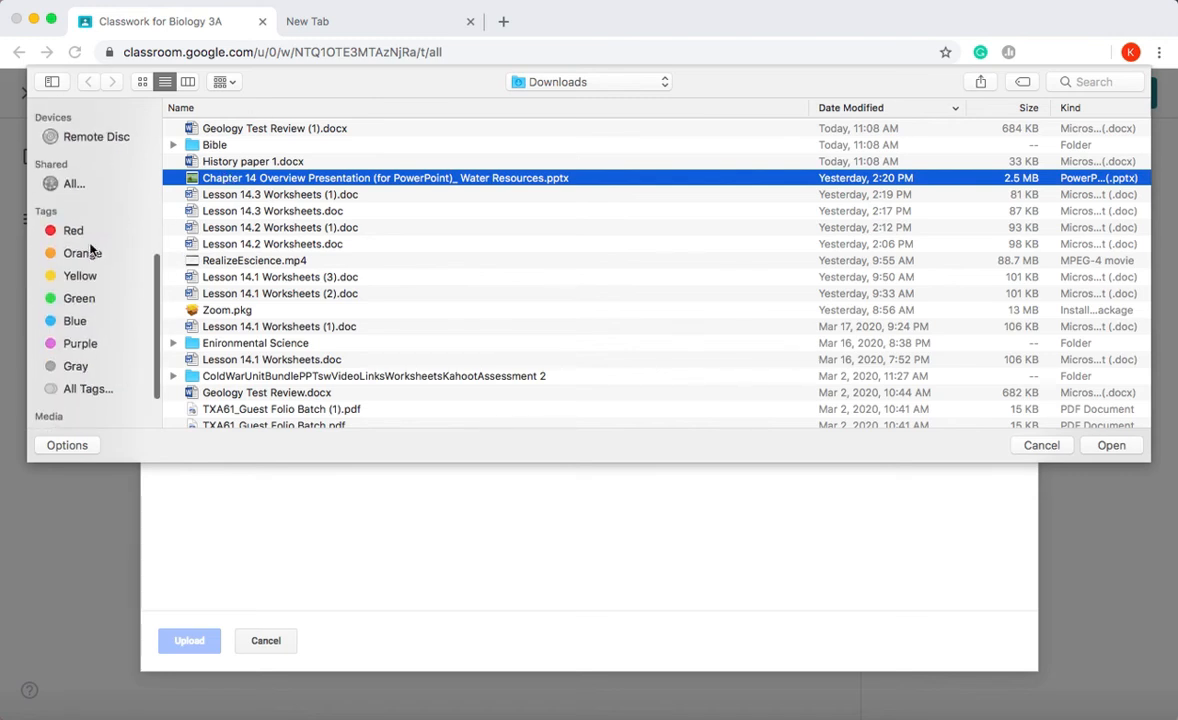
scroll(109, 206, "up", 6)
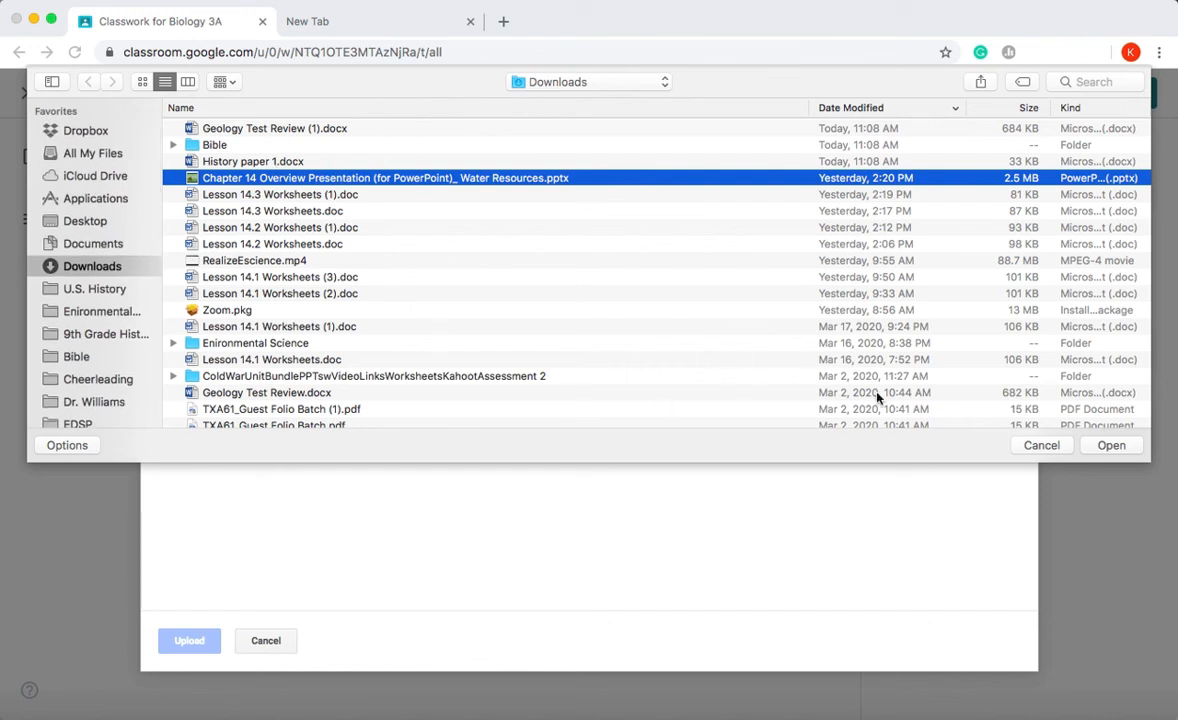
left_click(1111, 445)
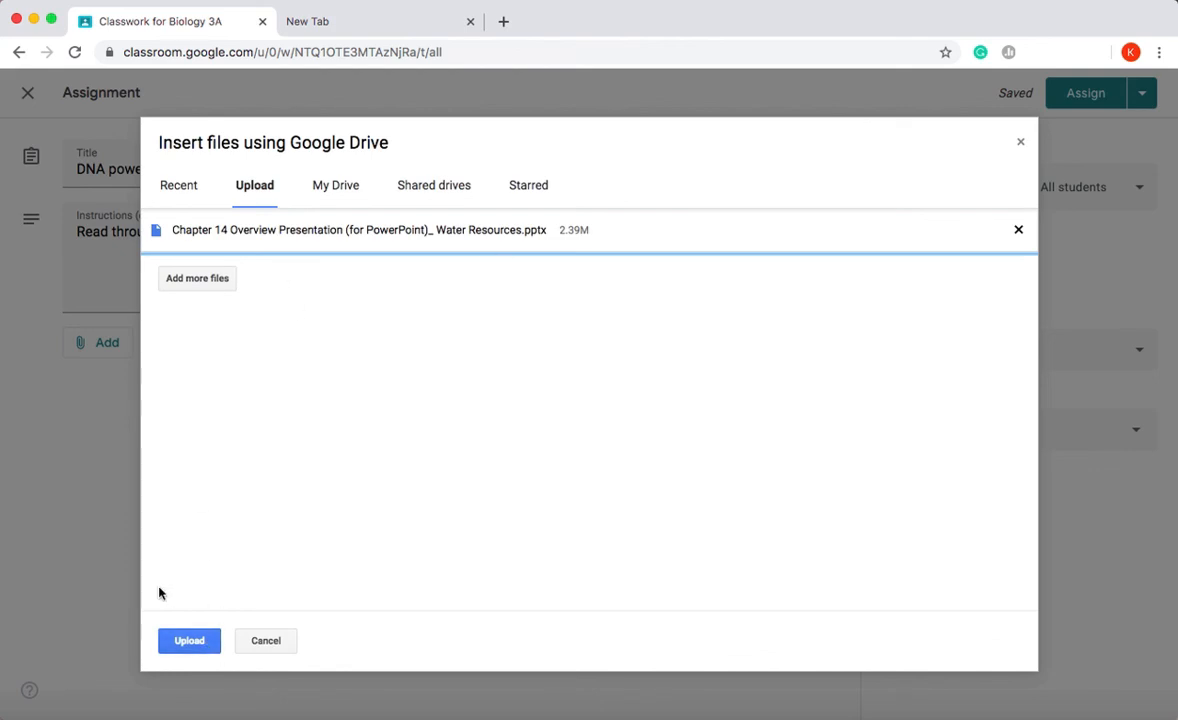
left_click(190, 641)
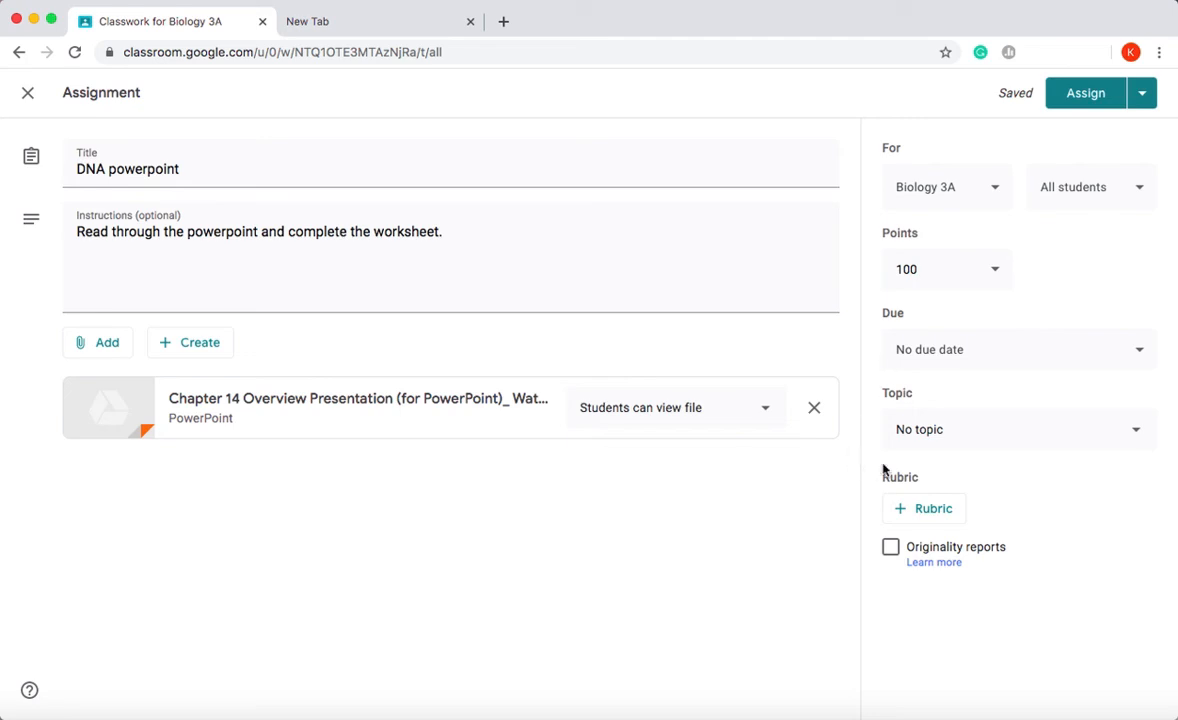
Step: Place the DNA powerpoint assignment under the DNA topic and assign it to all students without a due date
left_click(917, 426)
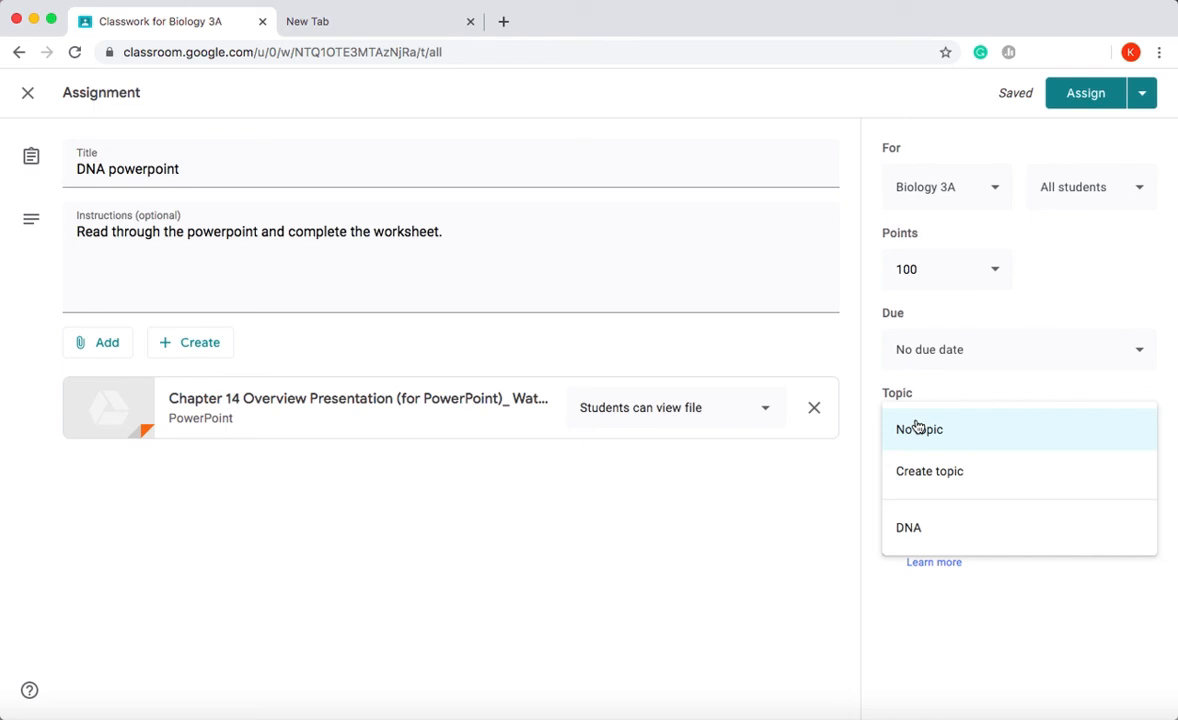
left_click(922, 535)
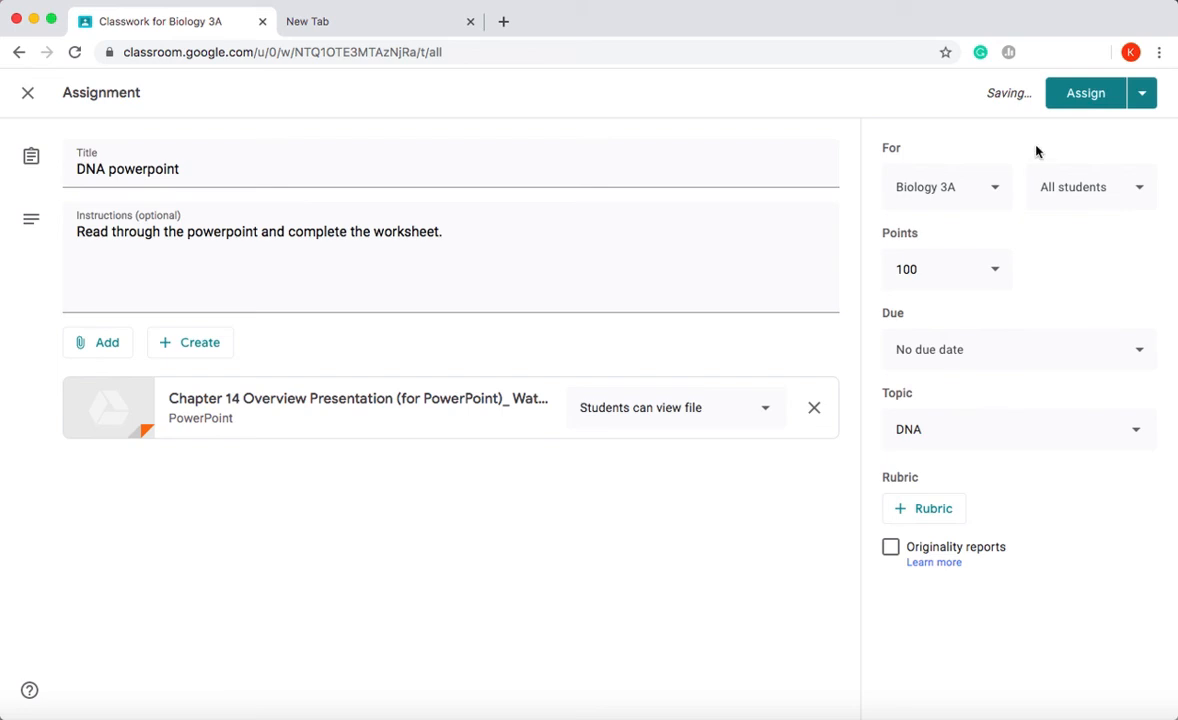
left_click(1073, 100)
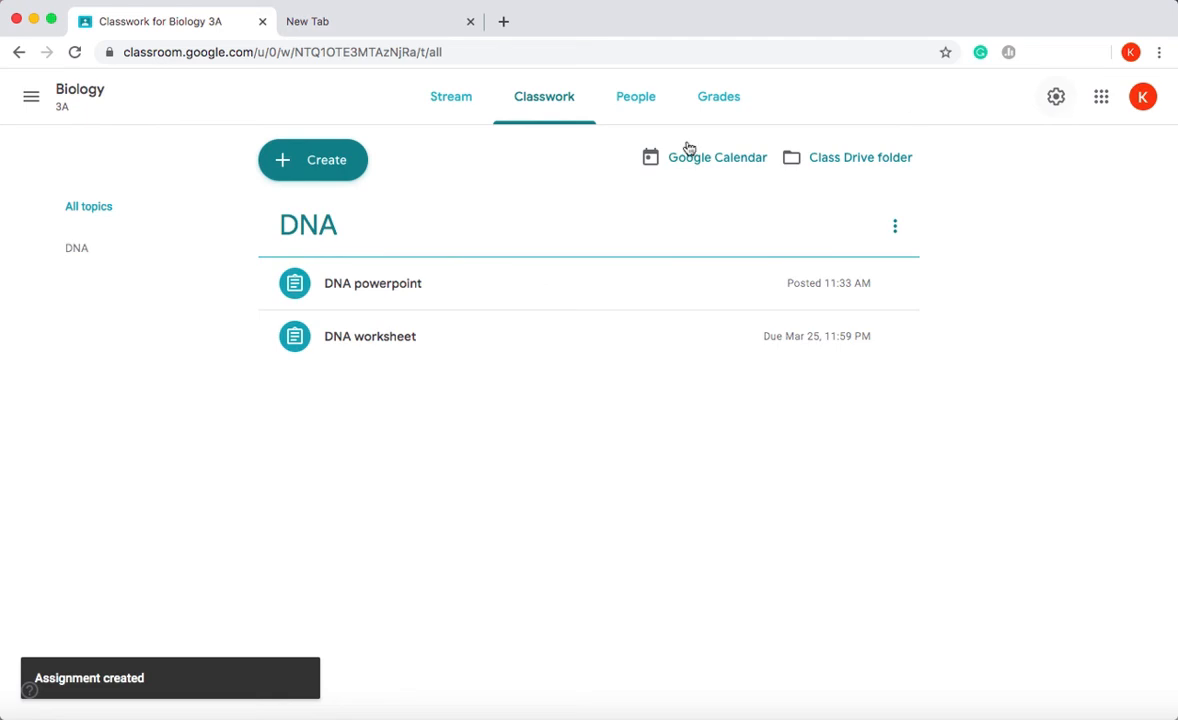
Step: Examine the details and attachments of the posted DNA powerpoint and DNA worksheet assignments
left_click(591, 287)
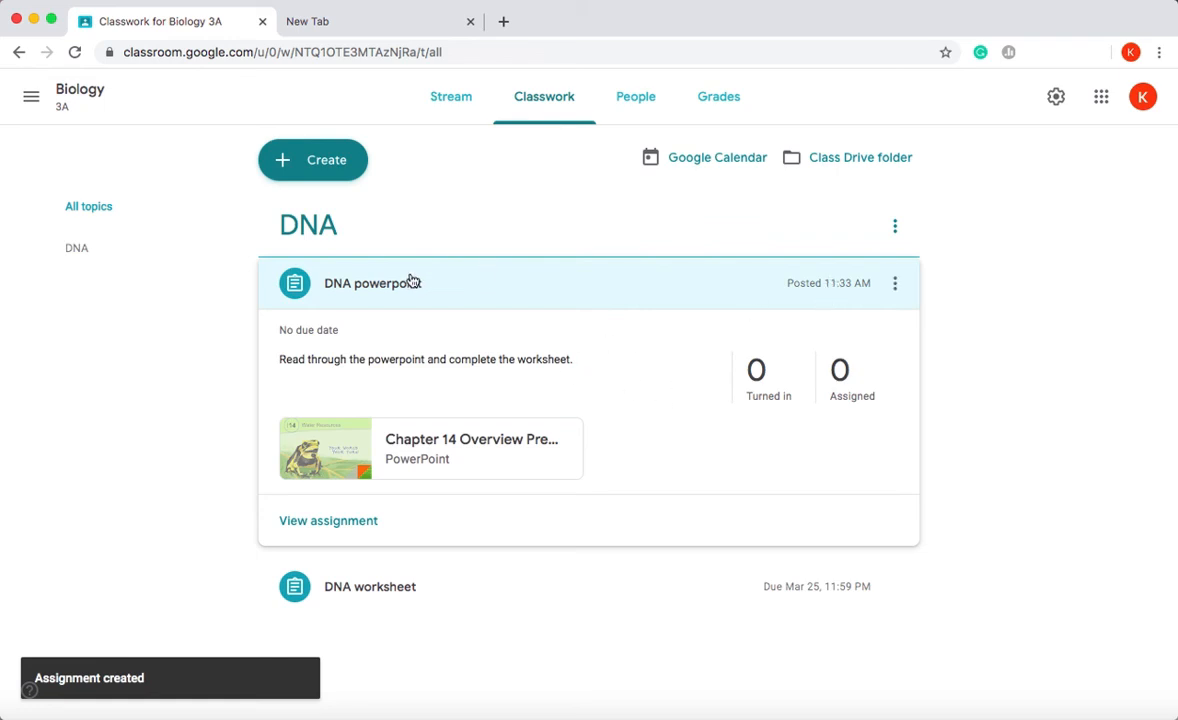
left_click(505, 289)
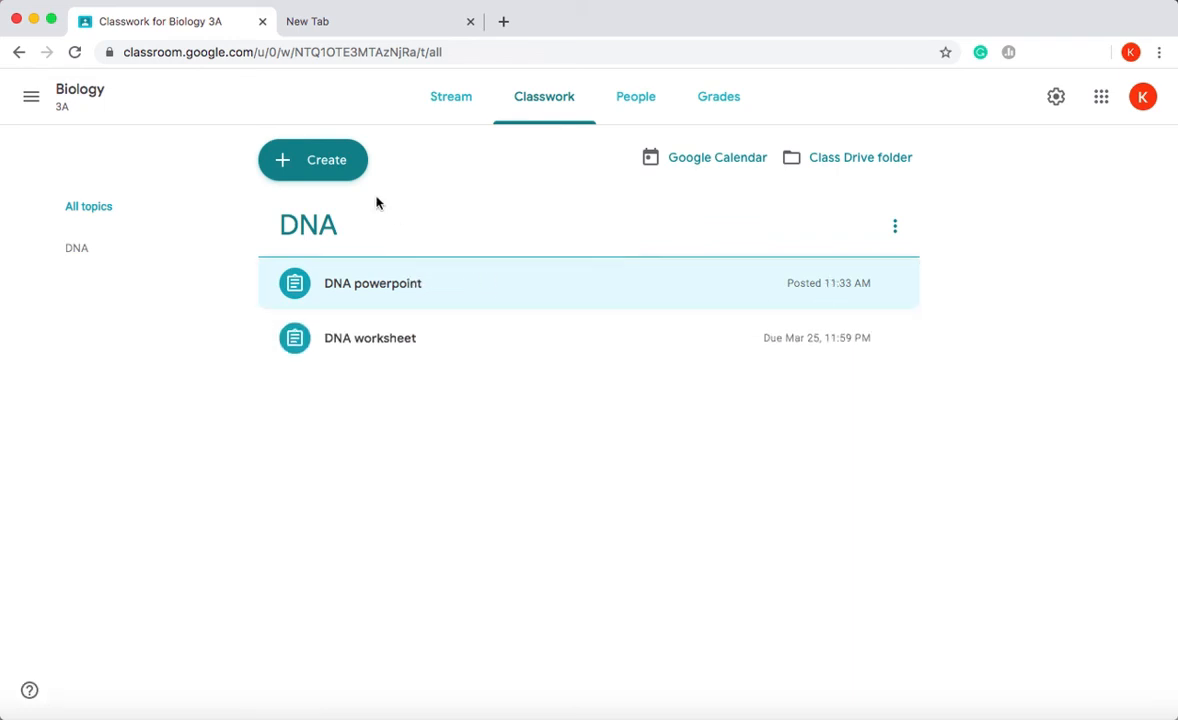
left_click(377, 302)
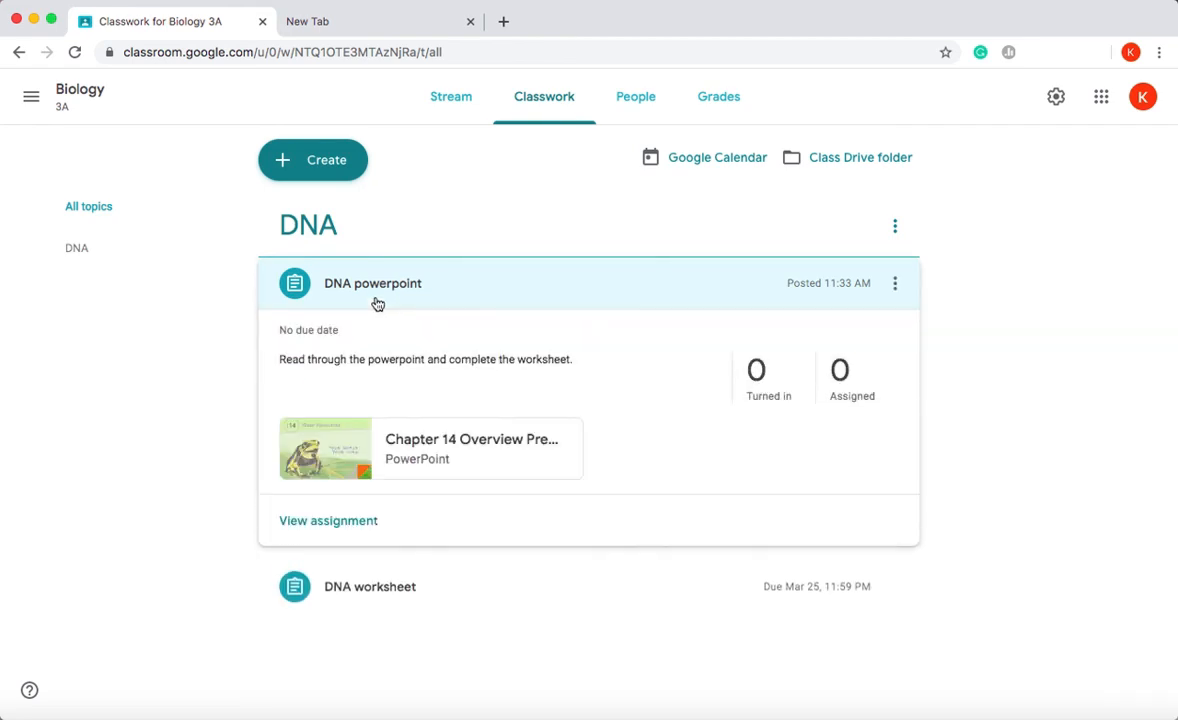
left_click(402, 595)
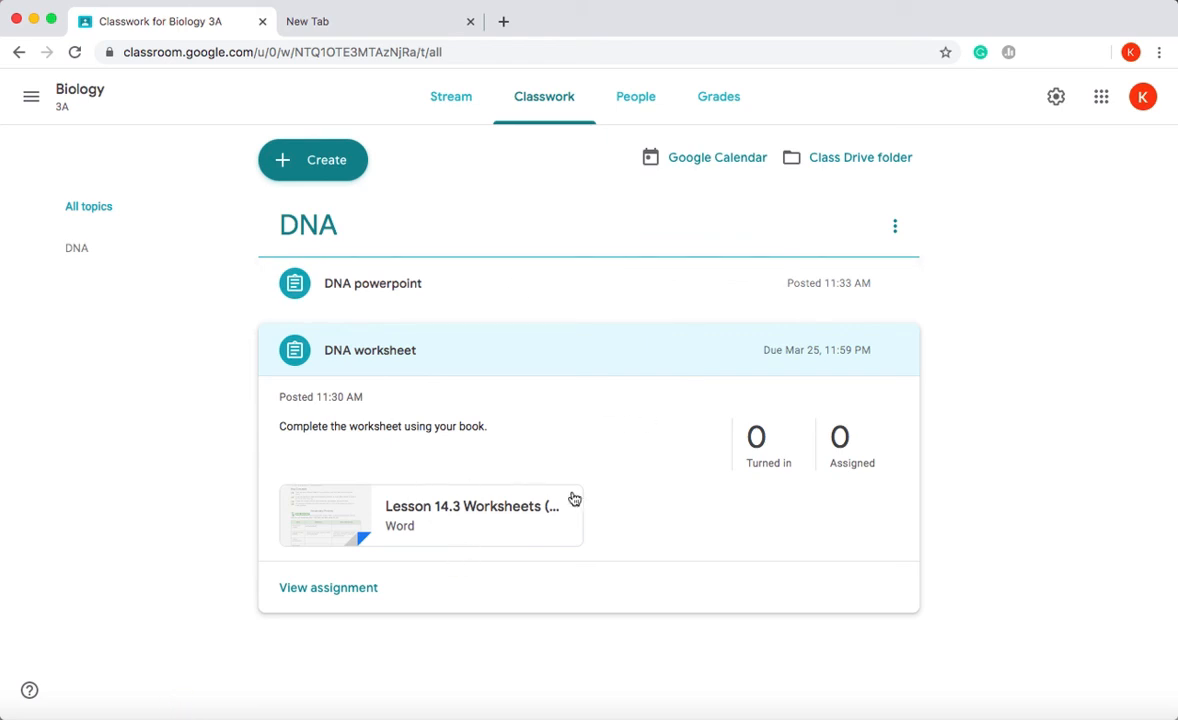
left_click(596, 296)
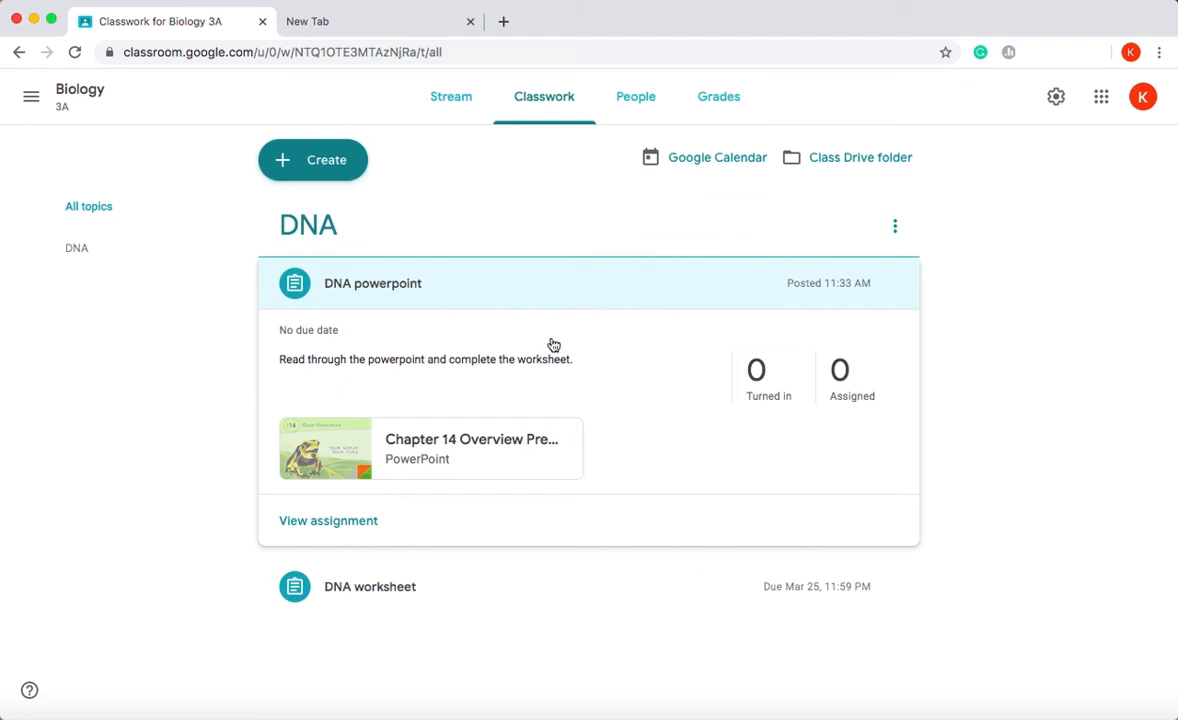
left_click(342, 164)
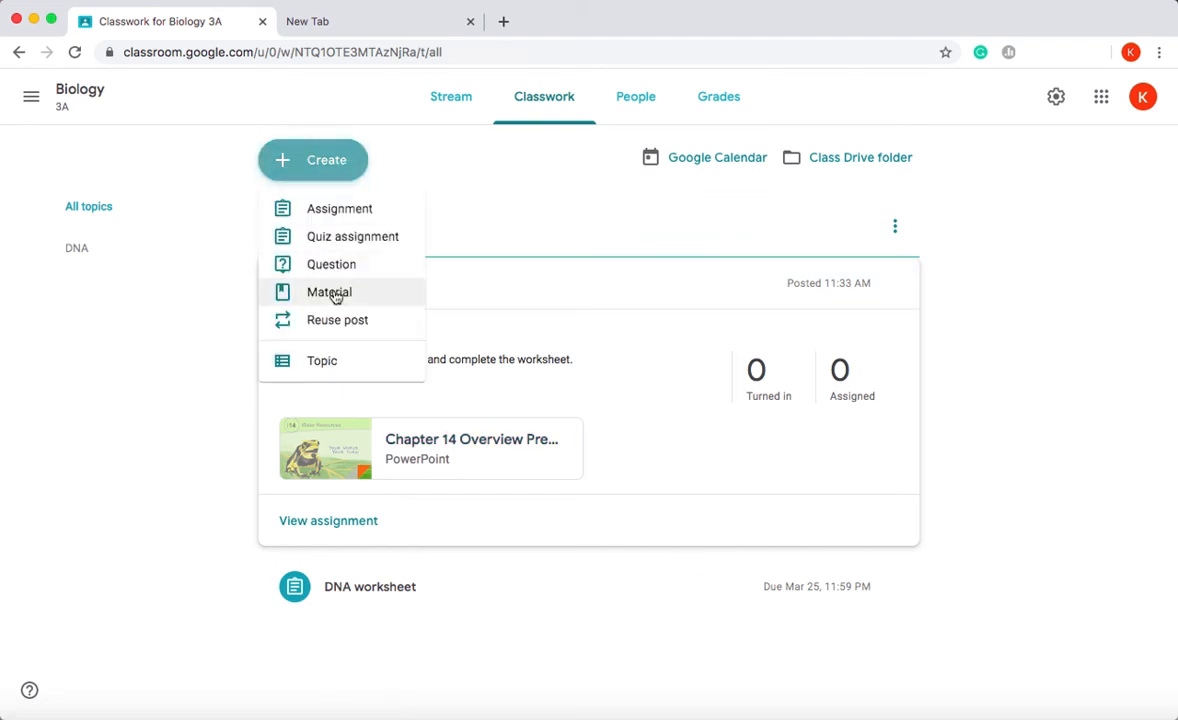
left_click(477, 299)
left_click(477, 299)
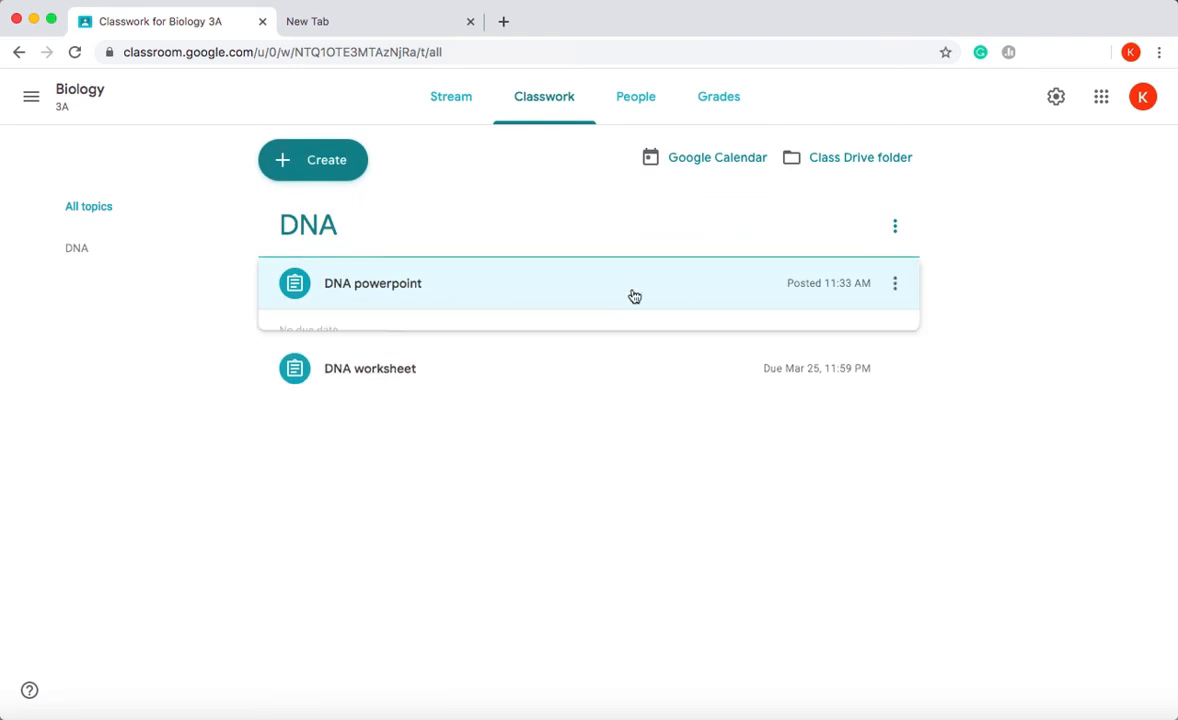
left_click(631, 297)
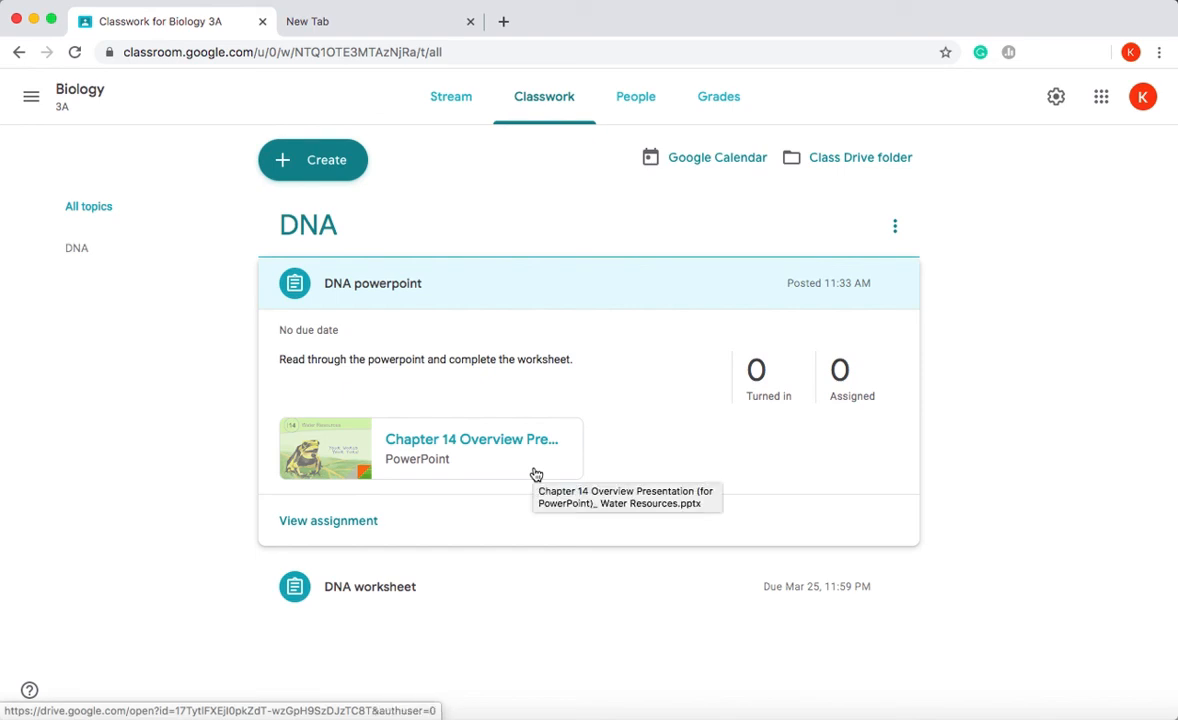
Step: Start a class material post titled "DNA powerpoint"
left_click(314, 168)
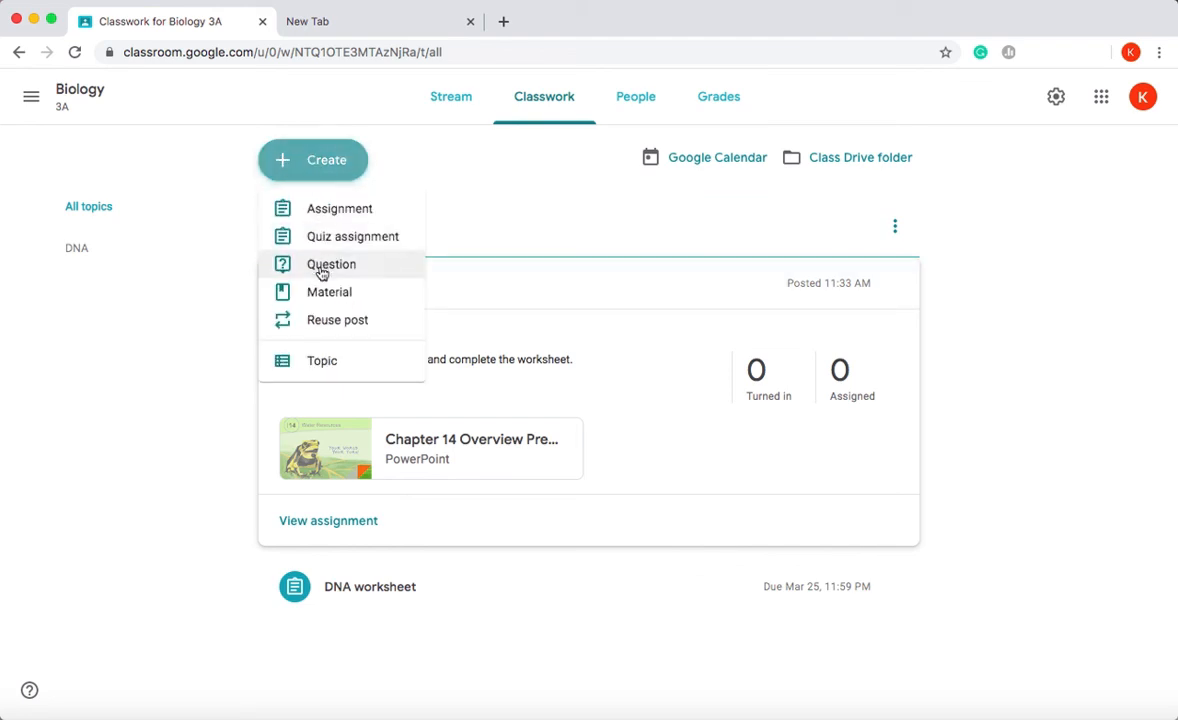
left_click(362, 302)
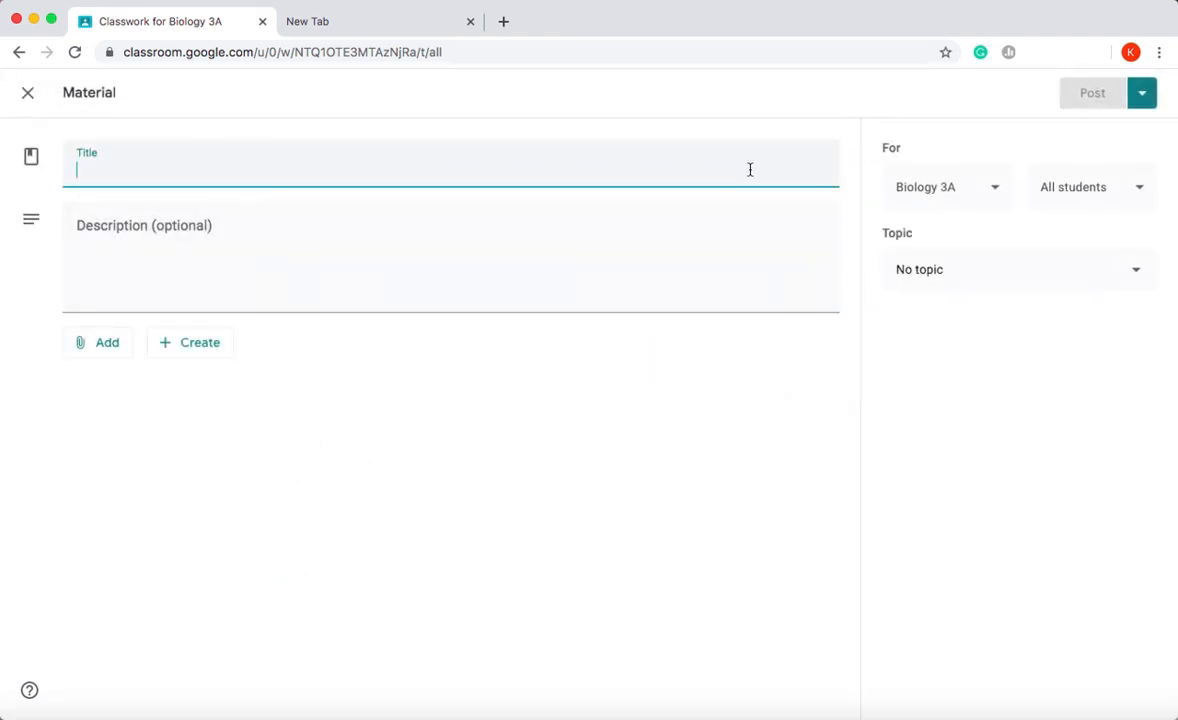
type("chpater")
key("BackSpace")
key("BackSpace")
key("BackSpace")
key("BackSpace")
key("BackSpace")
key("BackSpace")
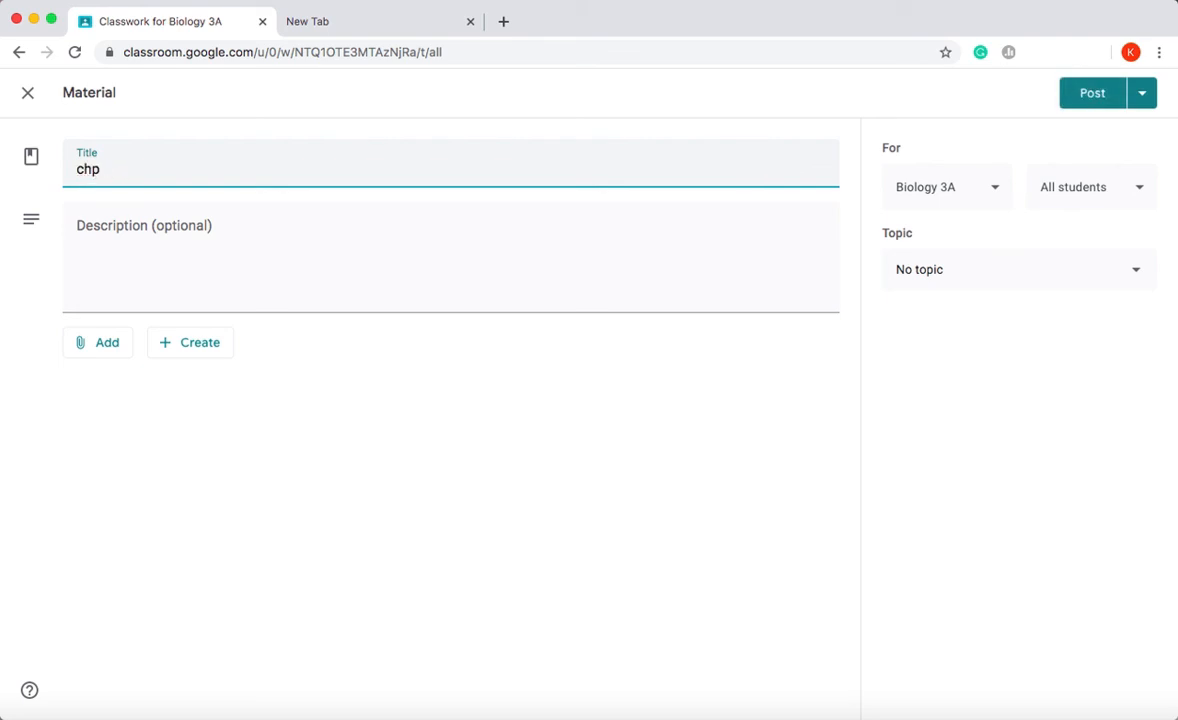
key("BackSpace")
type("Chapter")
key("BackSpace")
key("BackSpace")
key("BackSpace")
key("BackSpace")
key("BackSpace")
type("DNA powerpoint")
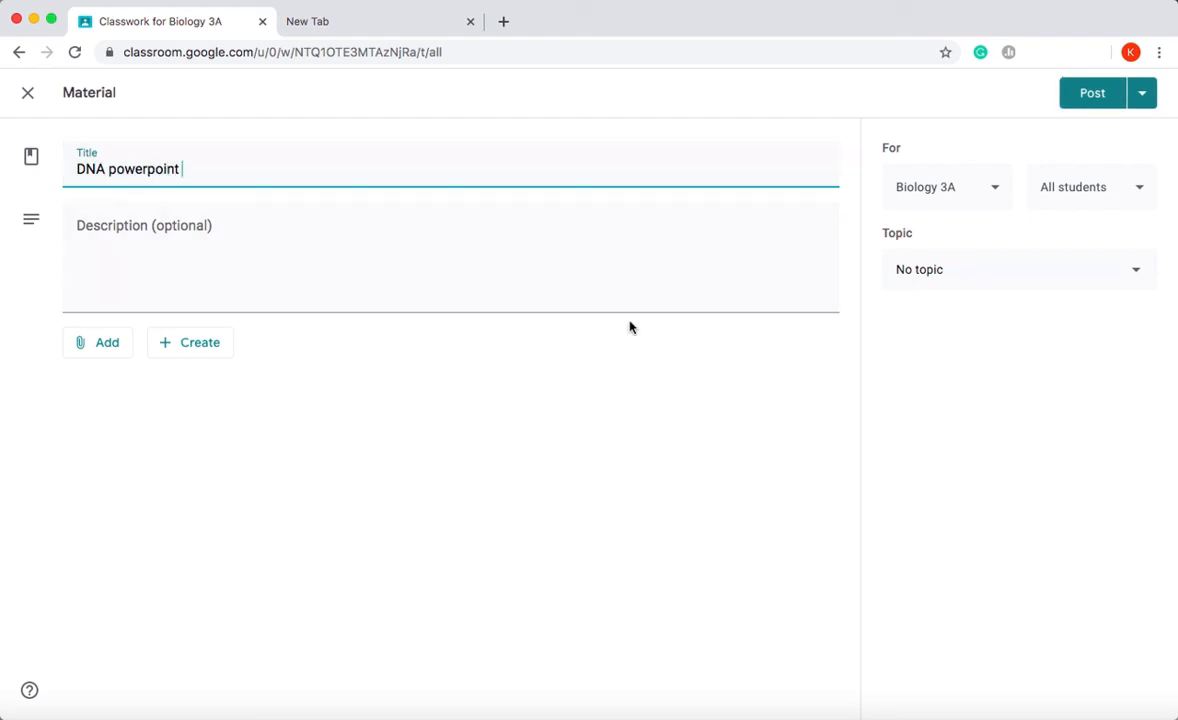
Step: Upload "Chapter 14 Overview Presentation (for PowerPoint)_ Water Resources.pptx" from the computer's Downloads folder and attach it to the material
left_click(93, 350)
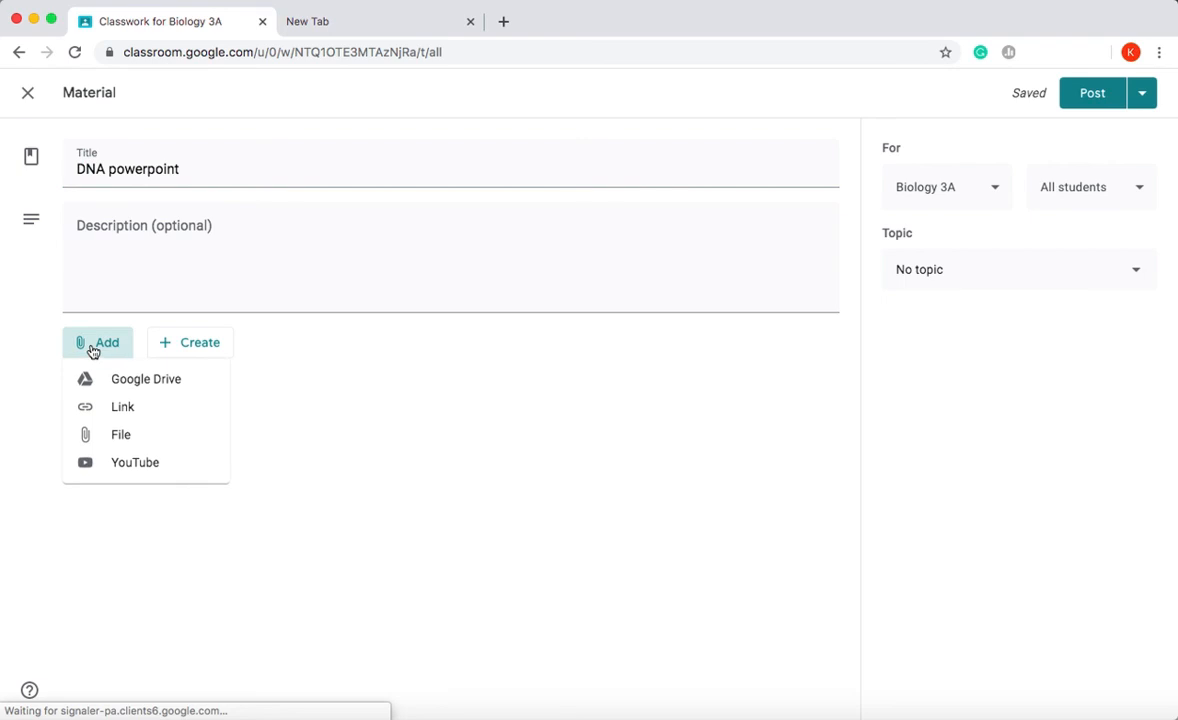
left_click(115, 432)
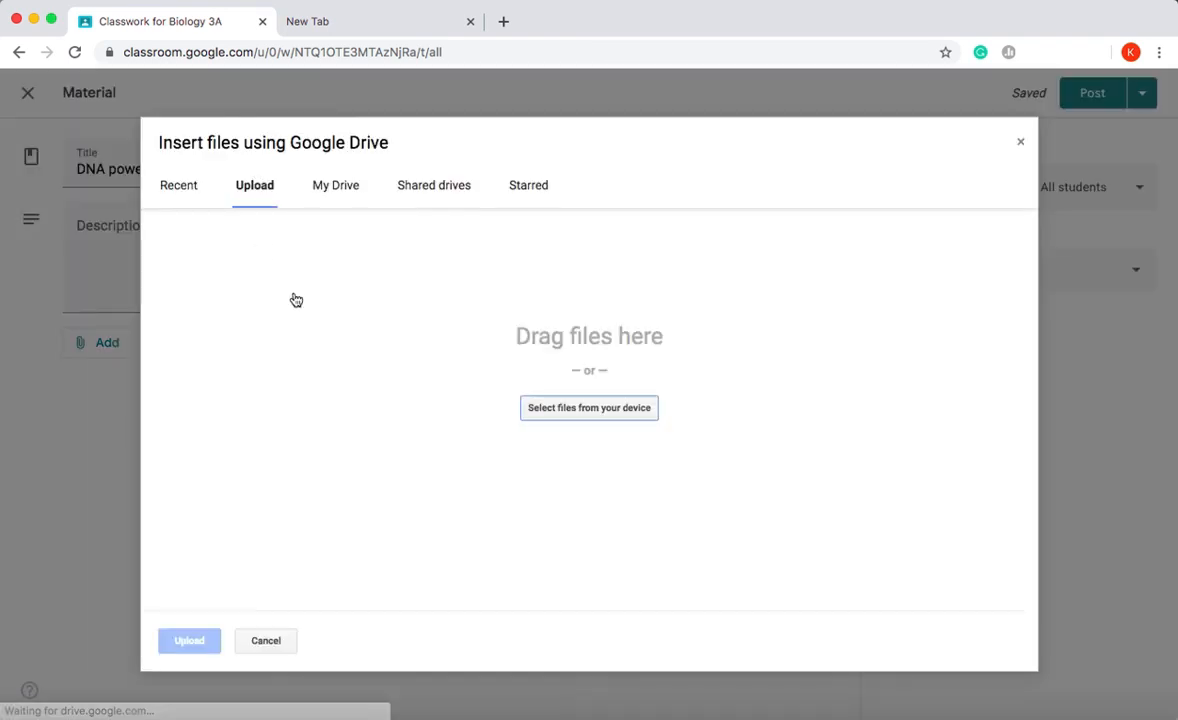
left_click(538, 408)
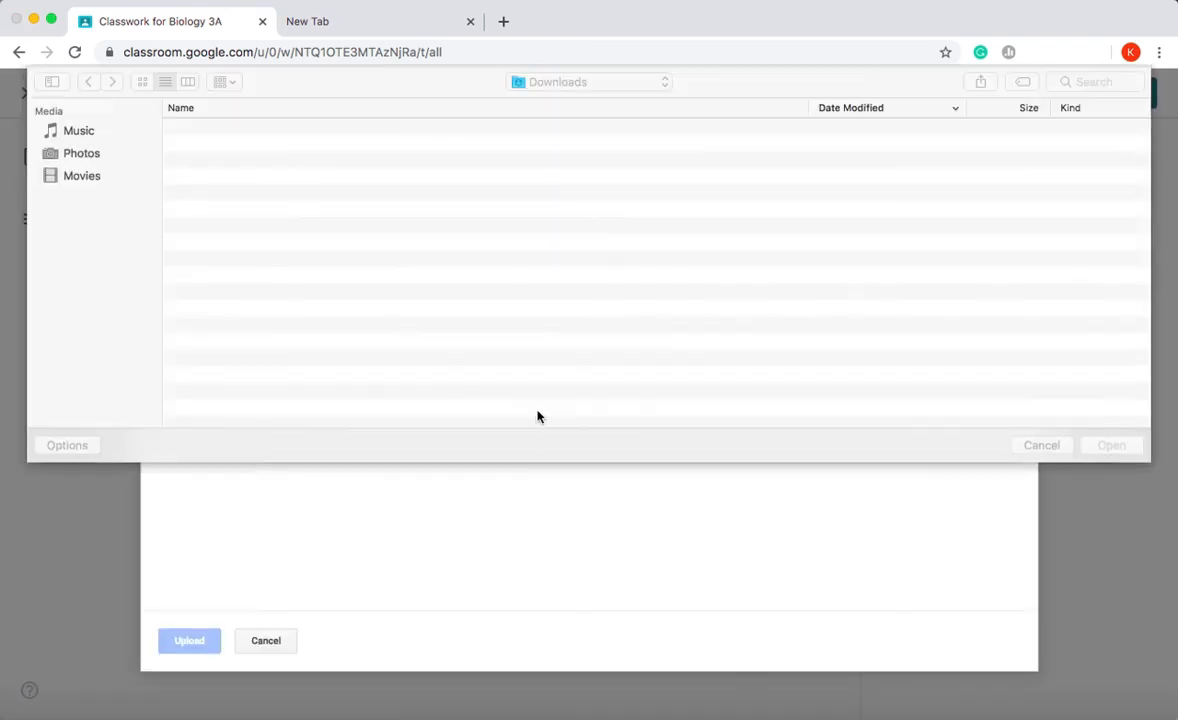
left_click(216, 178)
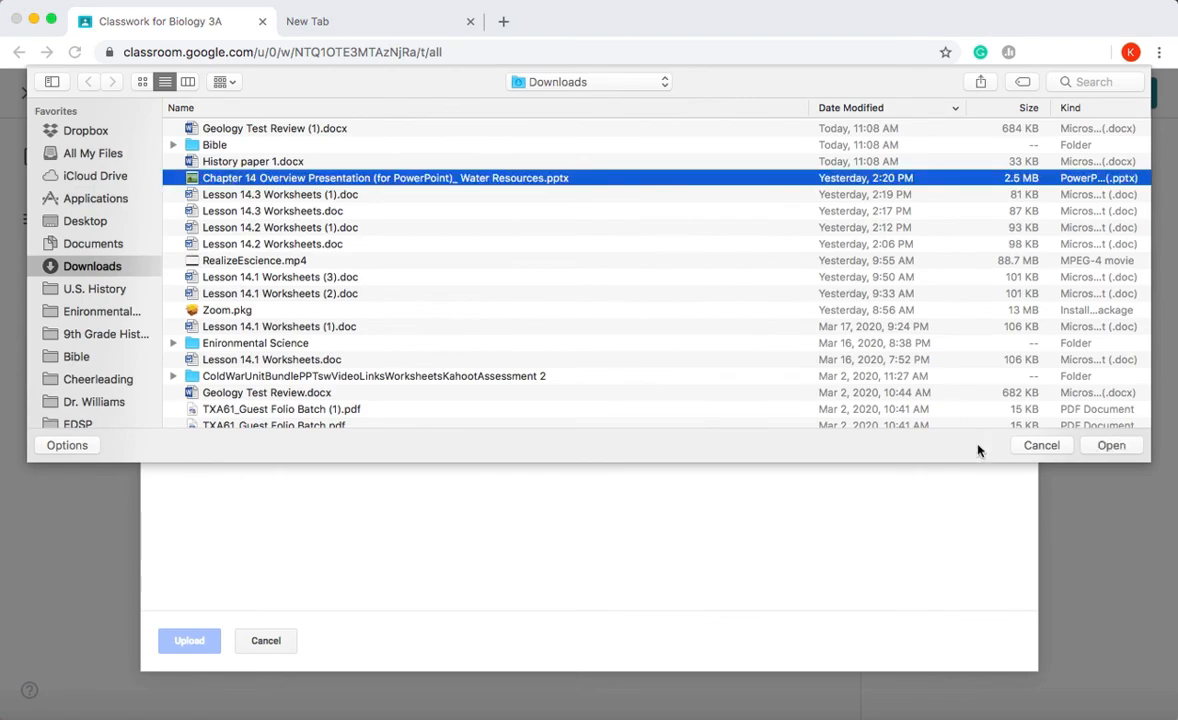
left_click(1106, 445)
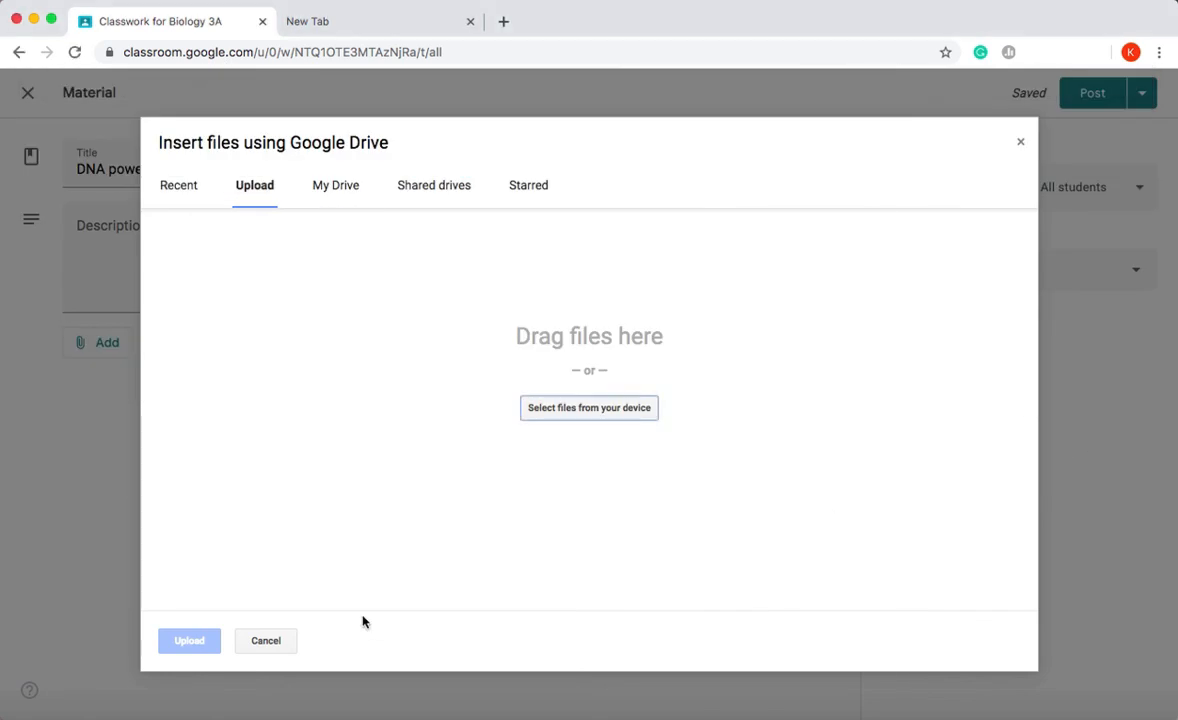
left_click(193, 645)
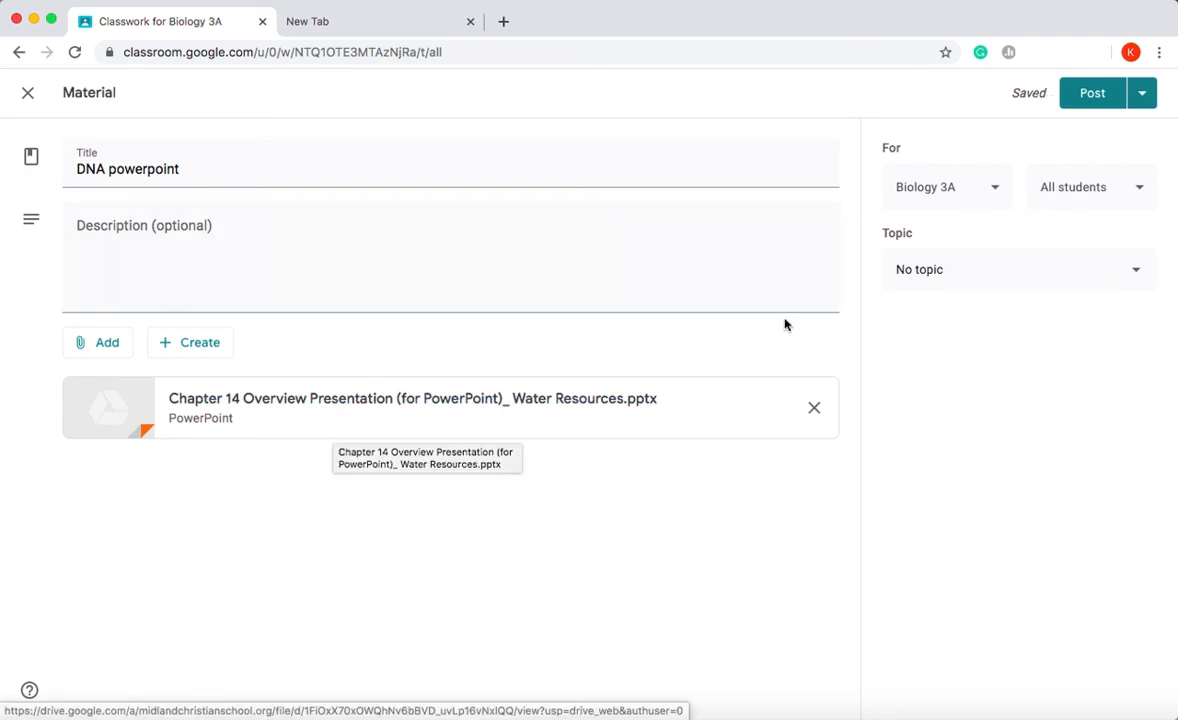
Step: Place the DNA powerpoint material under the DNA topic and post it to all students
left_click(957, 279)
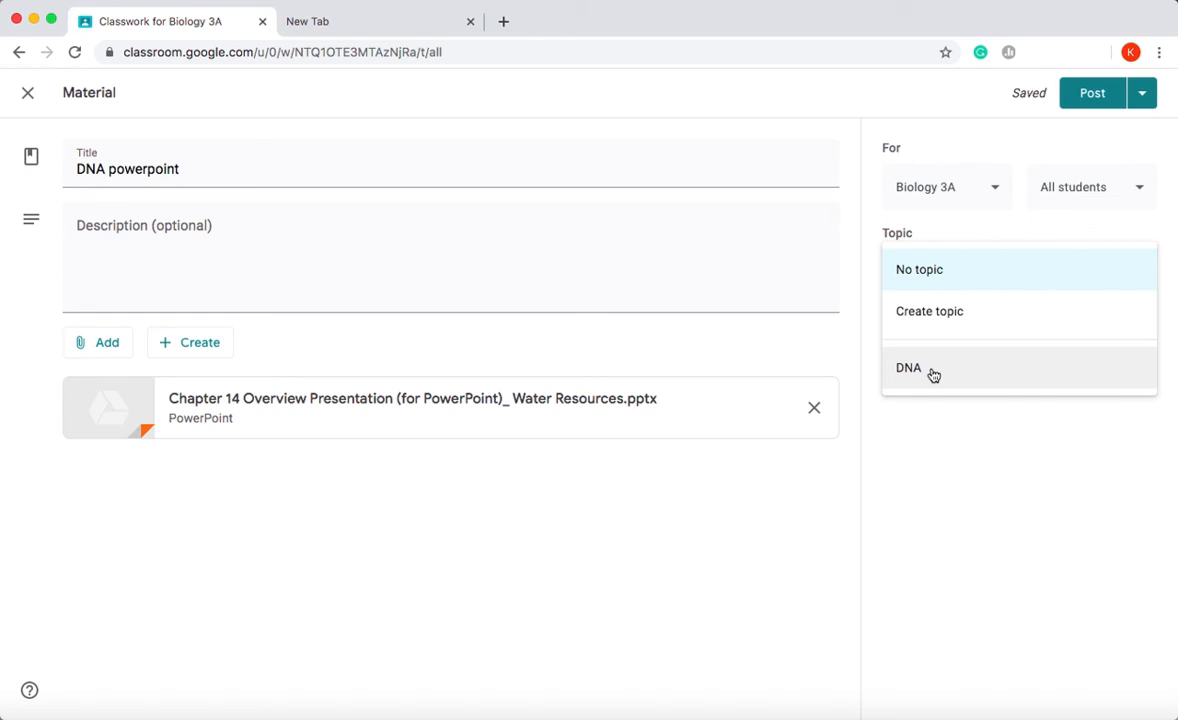
left_click(932, 374)
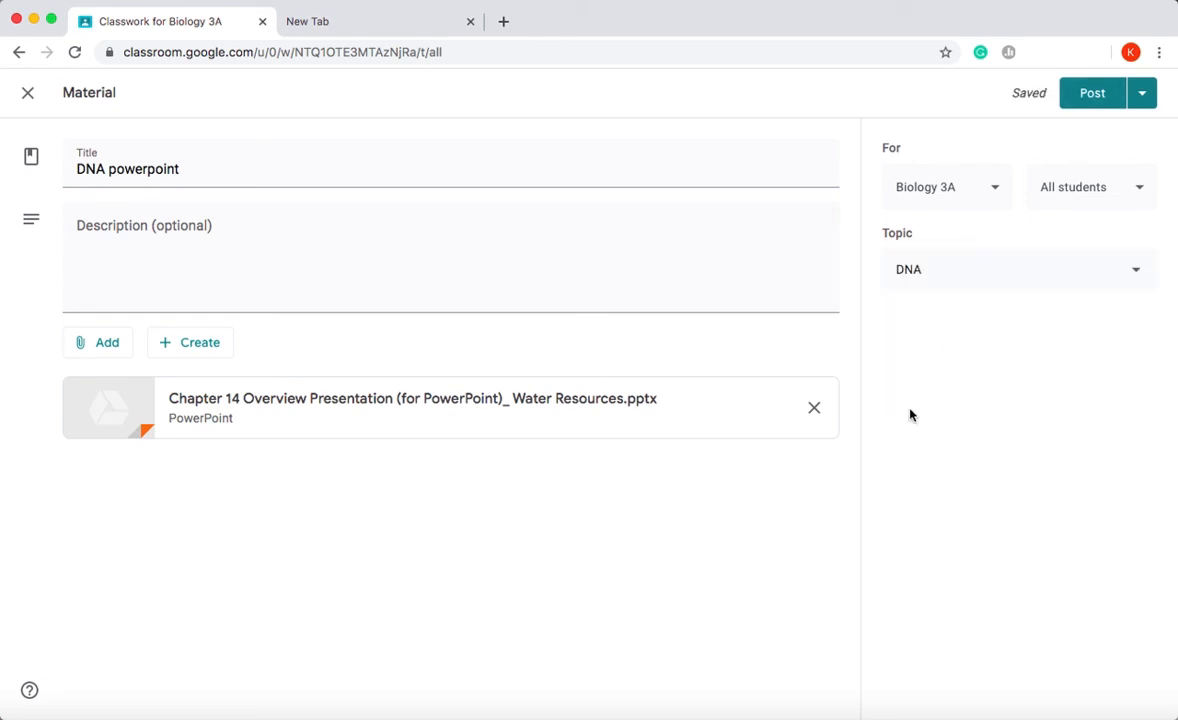
left_click(963, 265)
left_click(968, 270)
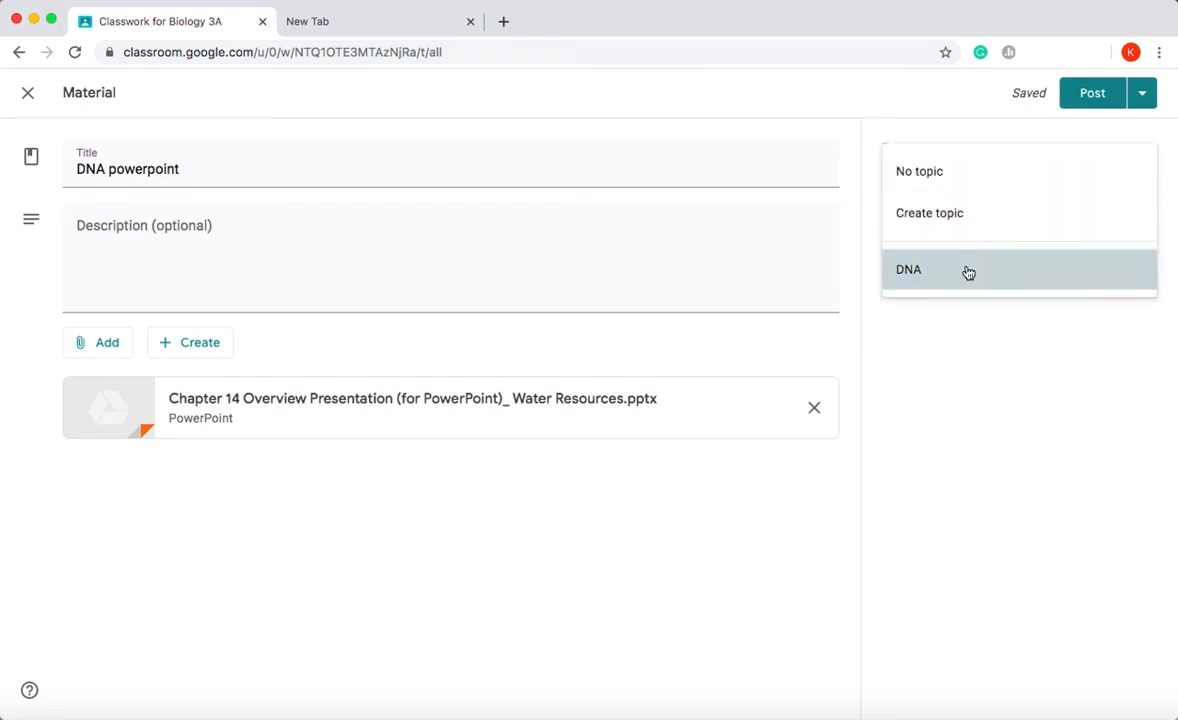
left_click(1083, 97)
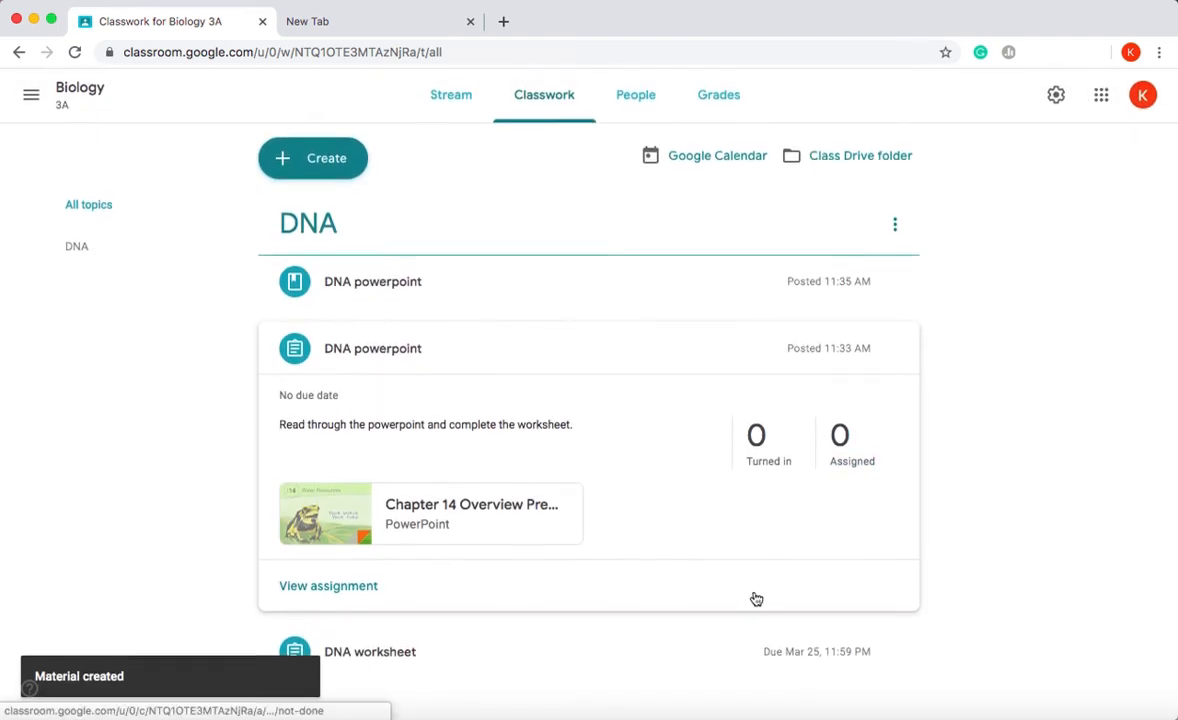
Step: Expand the posted DNA powerpoint material, and delete the duplicate DNA powerpoint assignment from the DNA topic
left_click(537, 288)
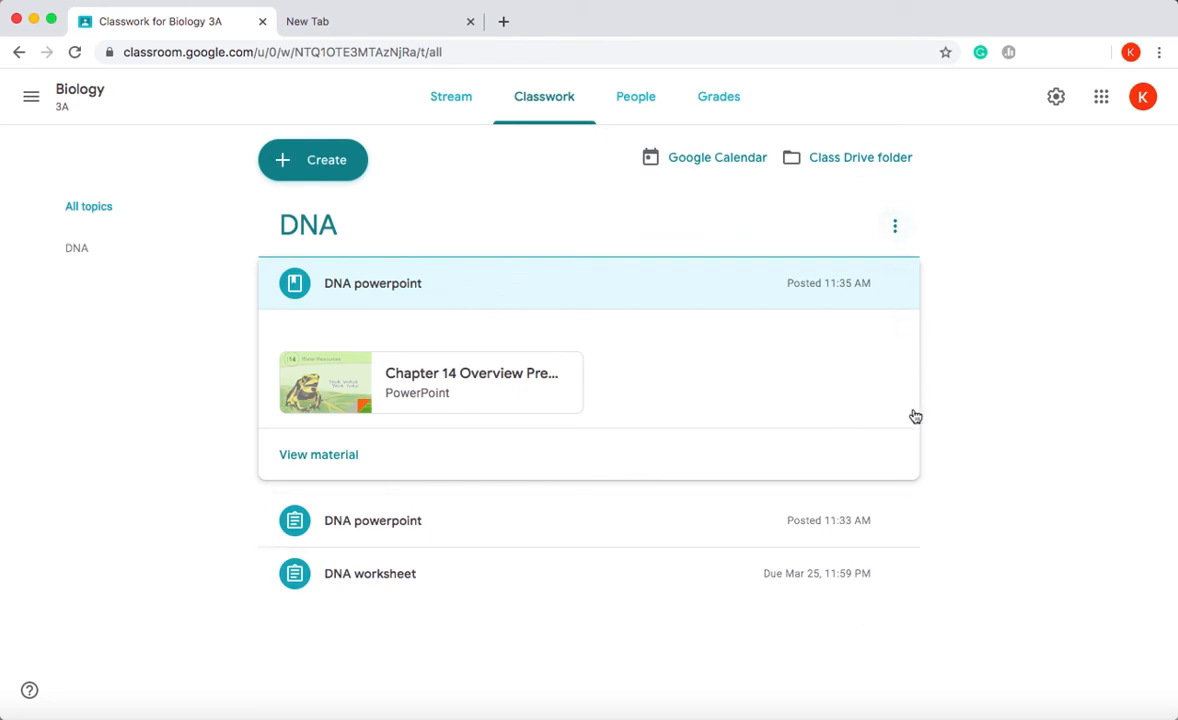
left_click(896, 524)
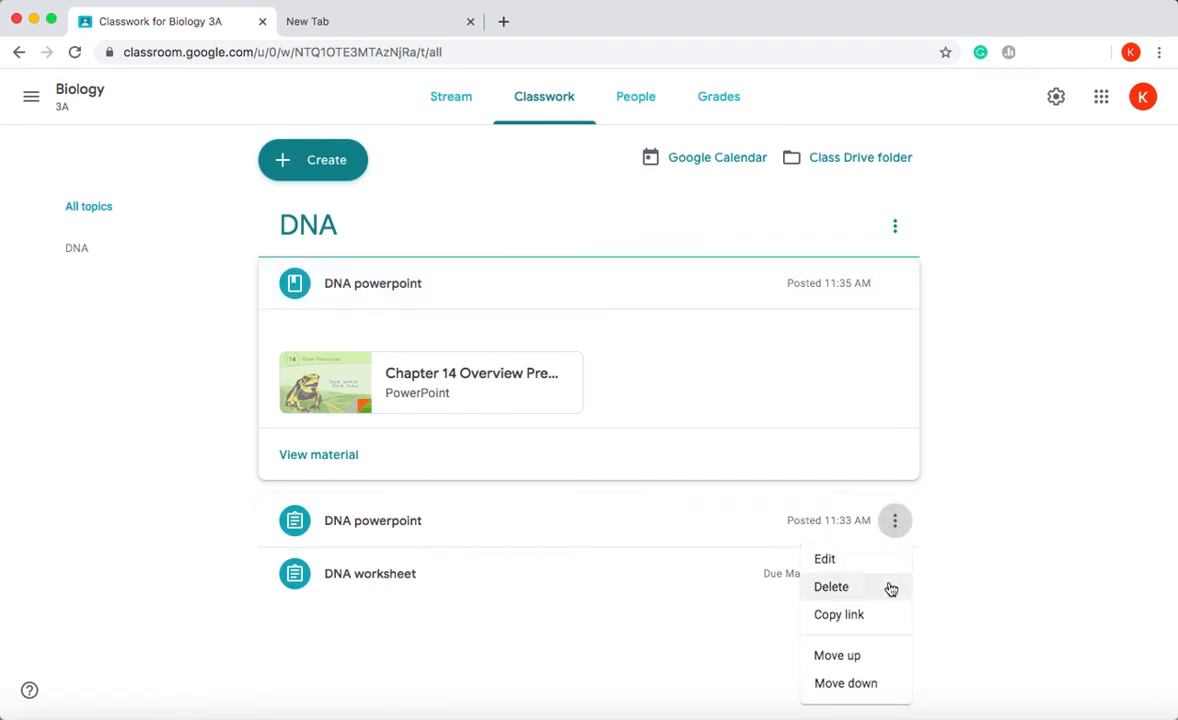
left_click(996, 384)
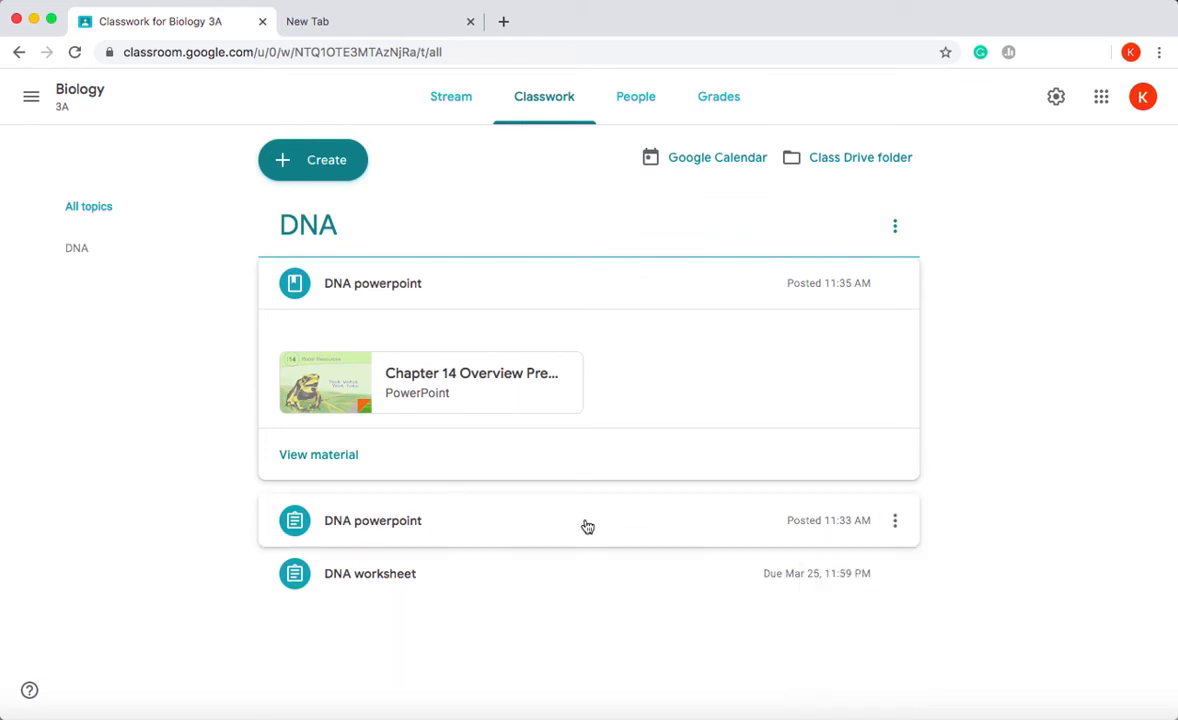
left_click(896, 522)
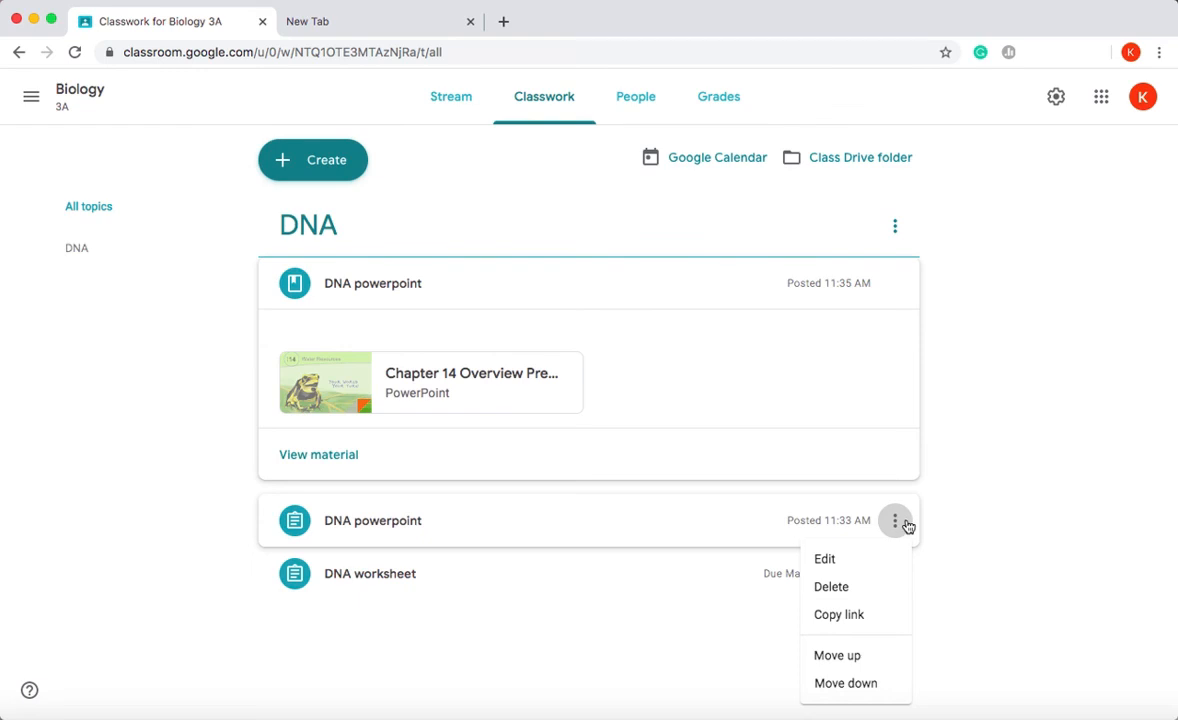
left_click(884, 592)
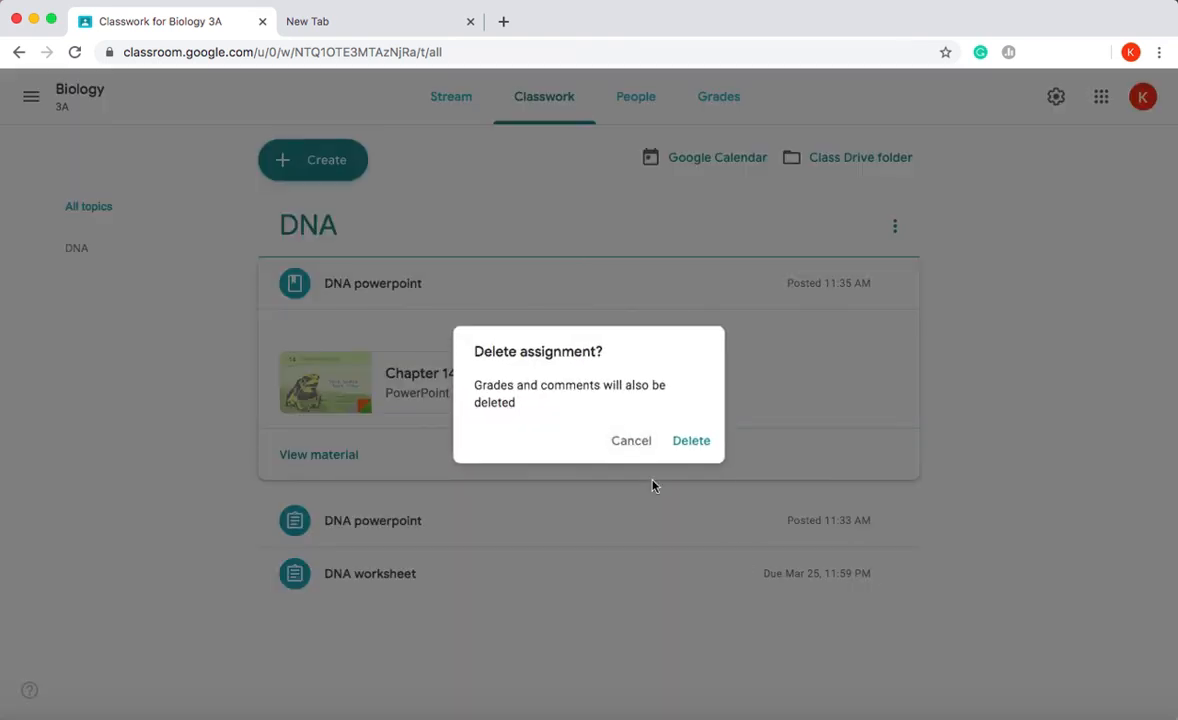
left_click(694, 445)
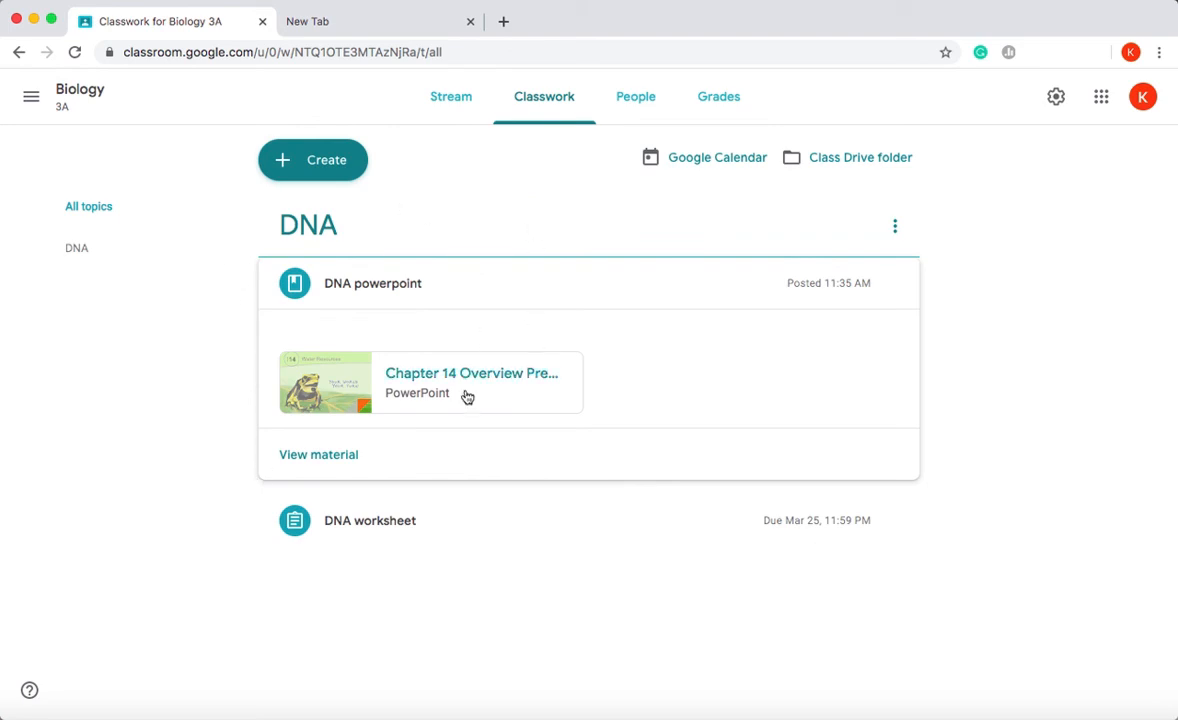
Step: Examine the class stream's upcoming work, material and assignment posts, and Week 1 announcement, comparing them with the classwork list
left_click(466, 111)
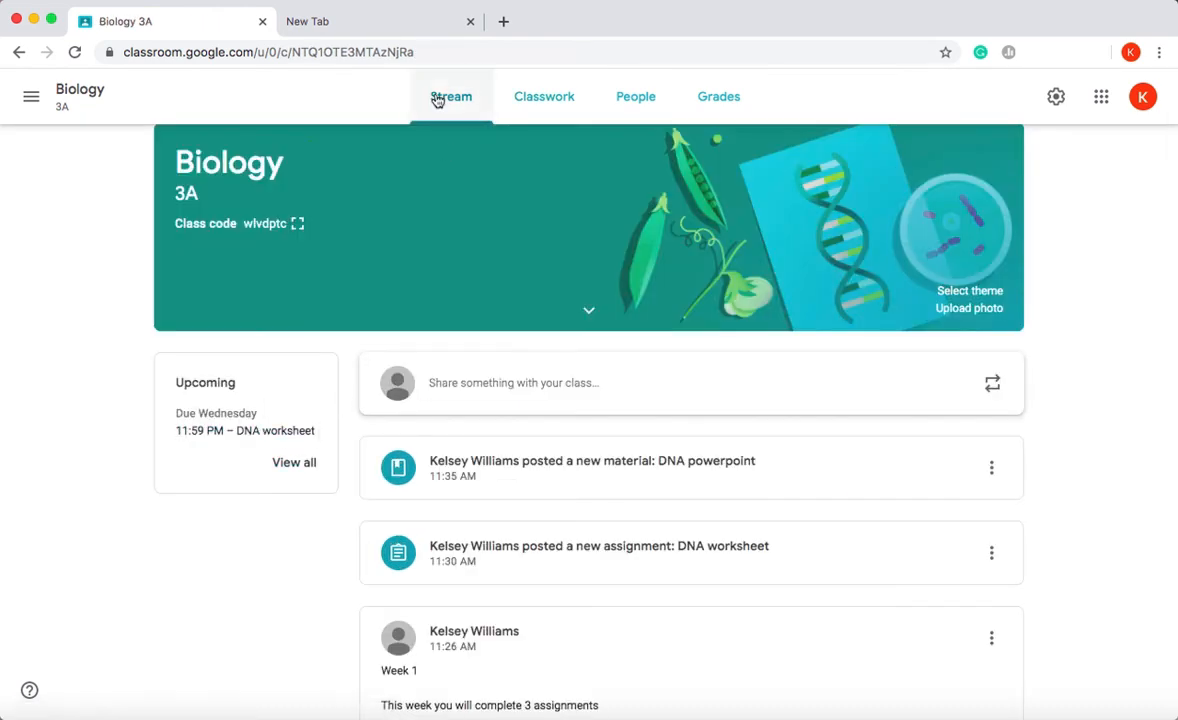
left_click(528, 98)
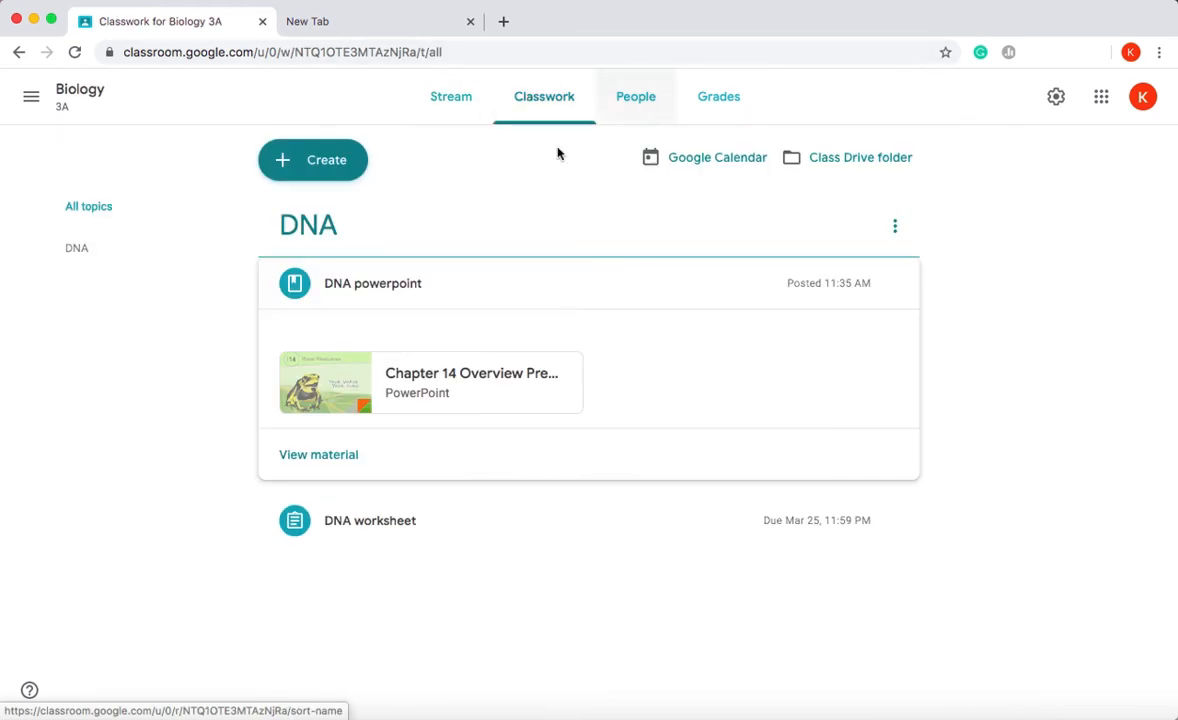
left_click(460, 110)
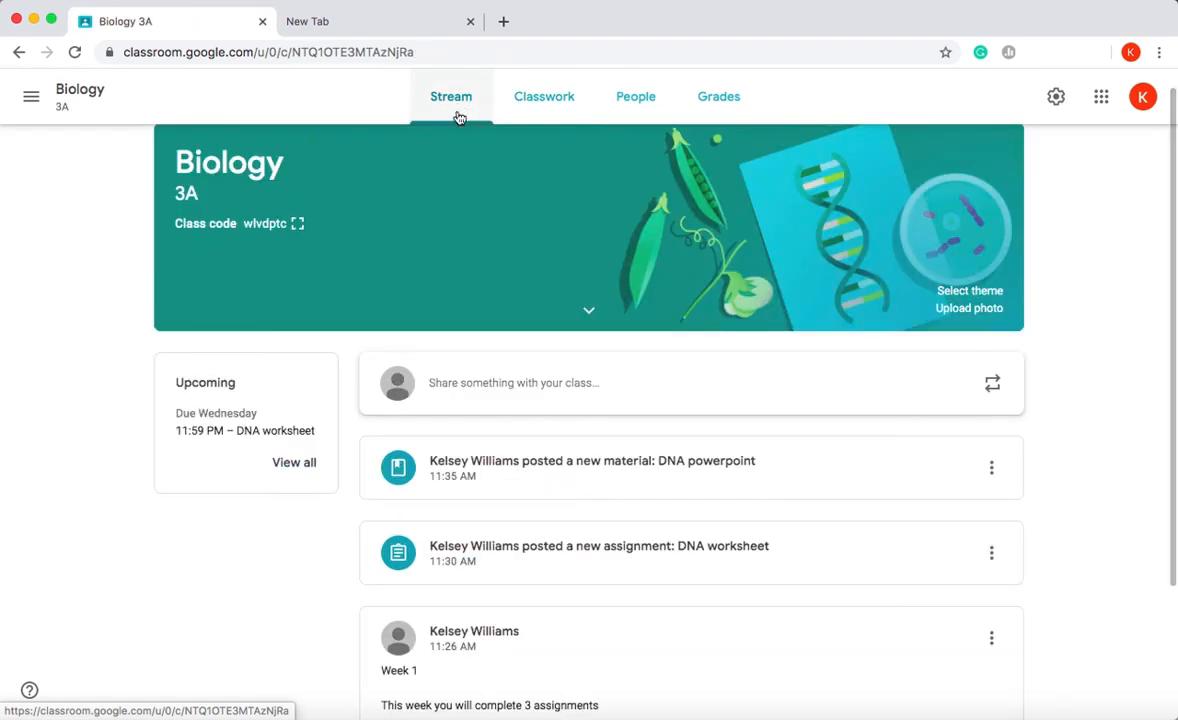
scroll(354, 460, "down", 1)
scroll(354, 466, "down", 2)
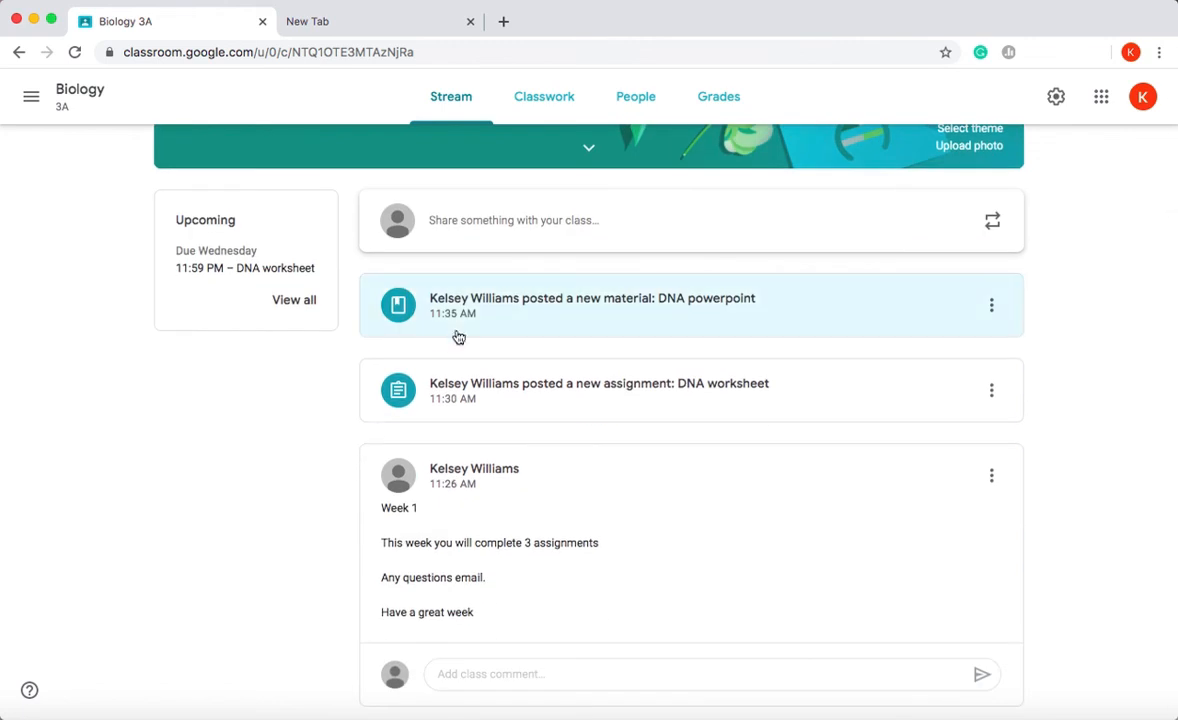
scroll(350, 291, "up", 3)
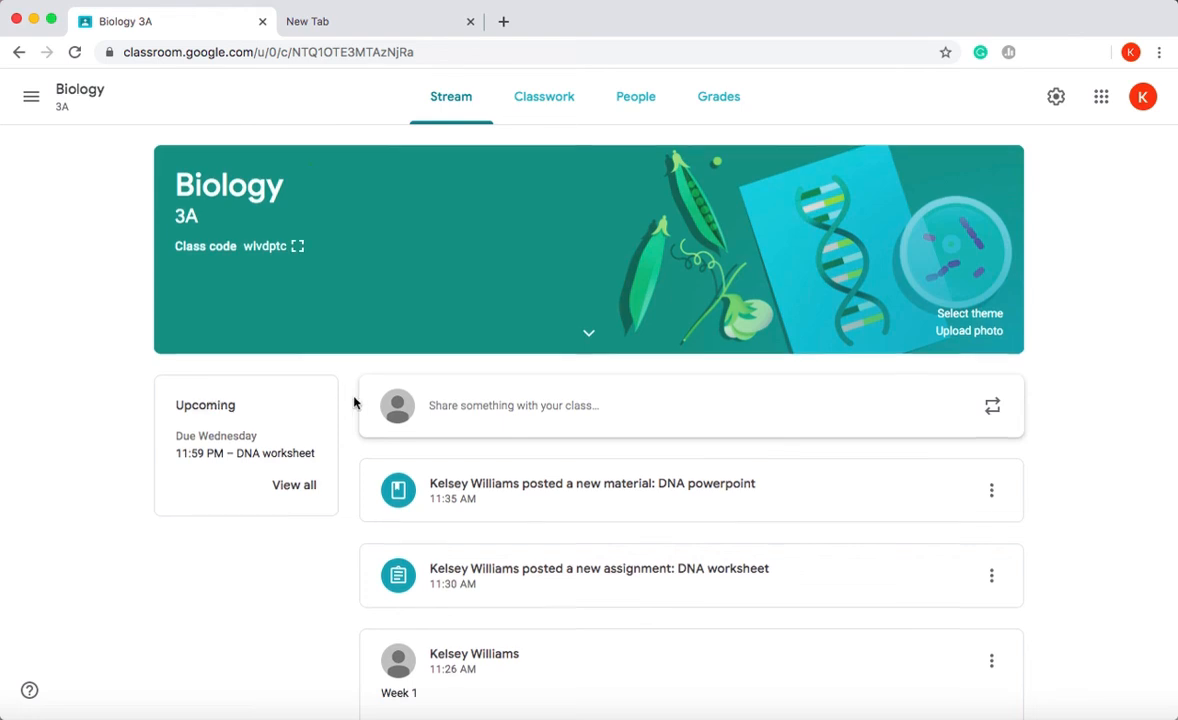
scroll(355, 400, "down", 3)
scroll(355, 402, "up", 3)
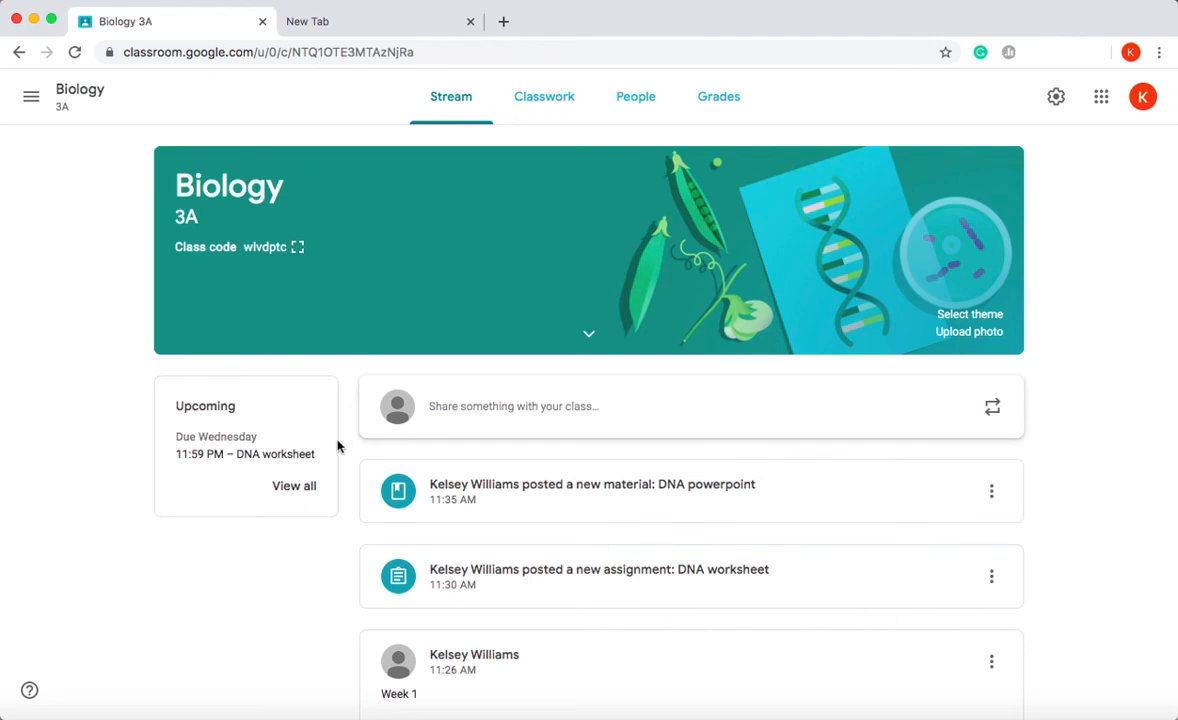
scroll(333, 565, "down", 3)
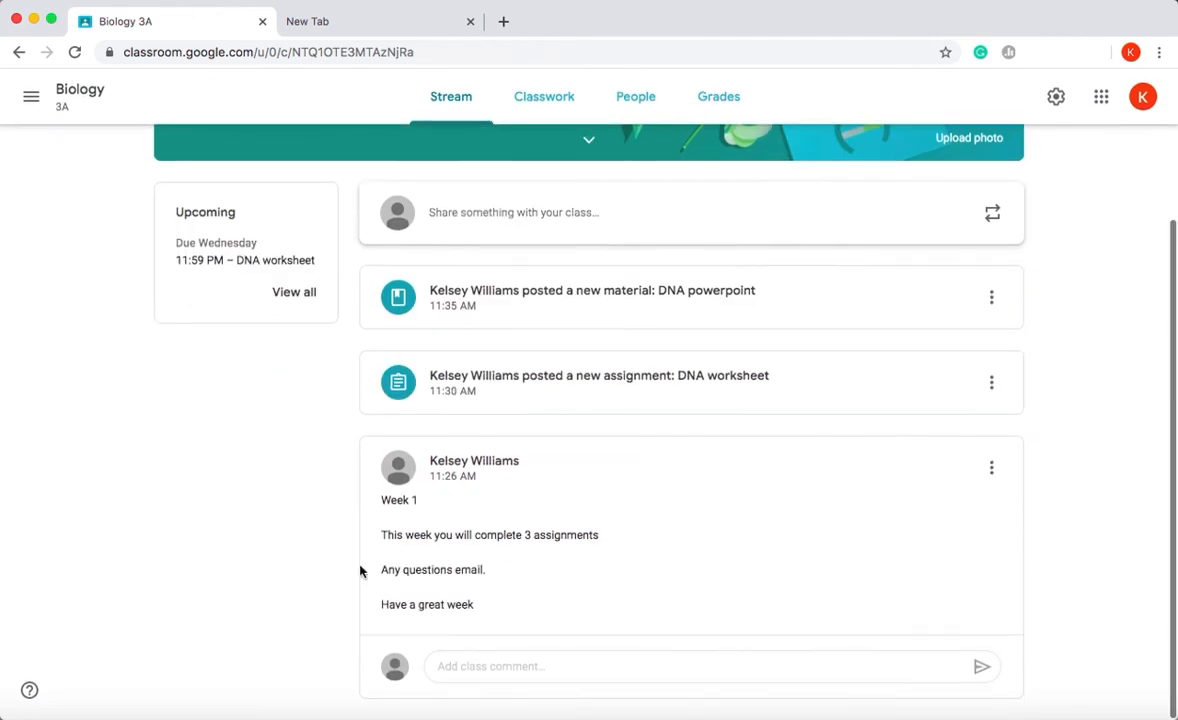